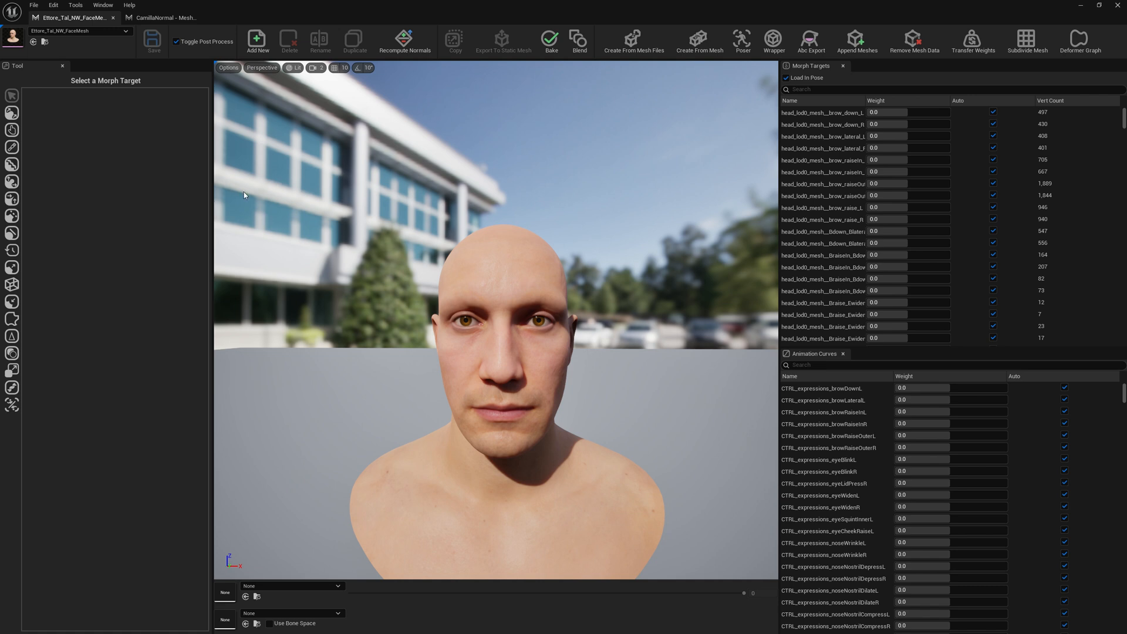
Inspect Camilla's full body in the viewport, compare with the Ettore face mesh, and return to CamillaNormal
click(163, 18)
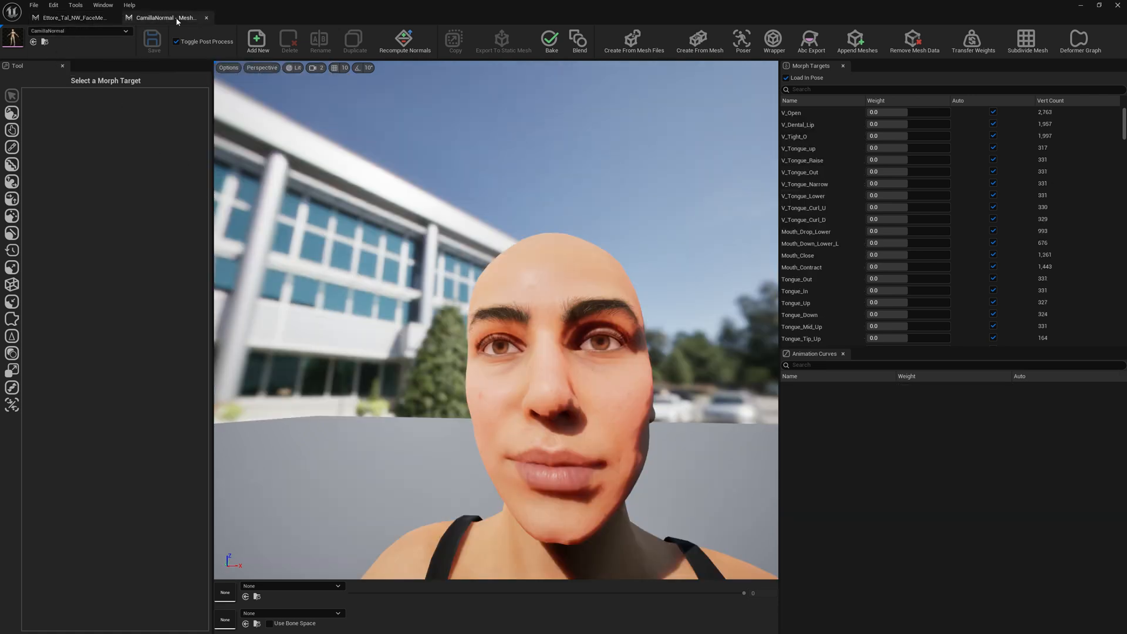
right_drag(493, 317, 546, 265)
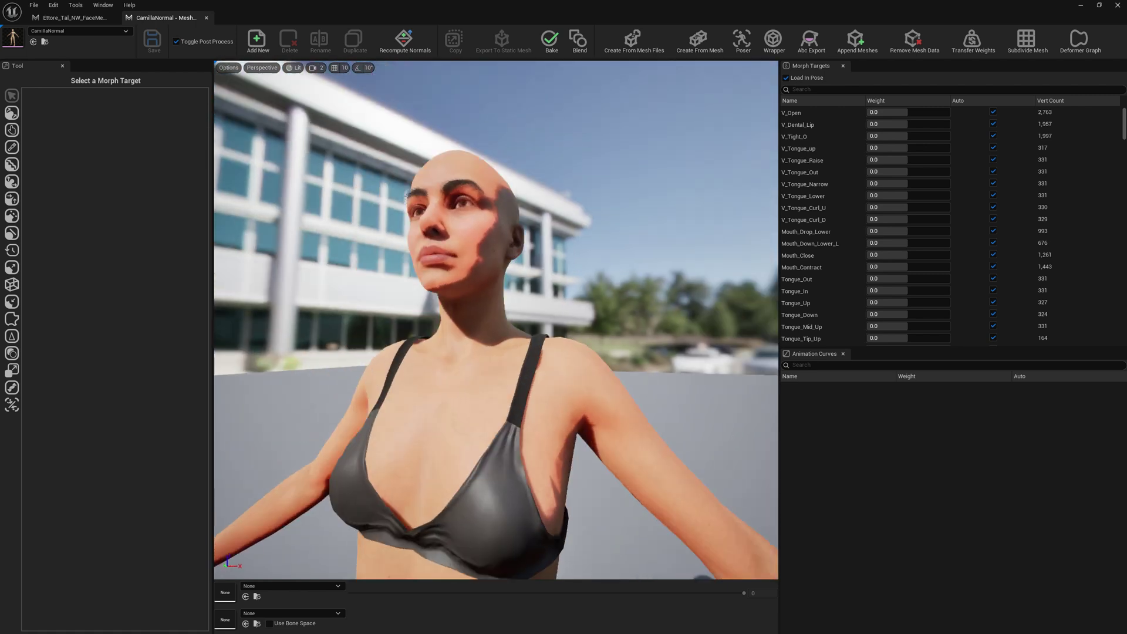
right_drag(493, 317, 563, 317)
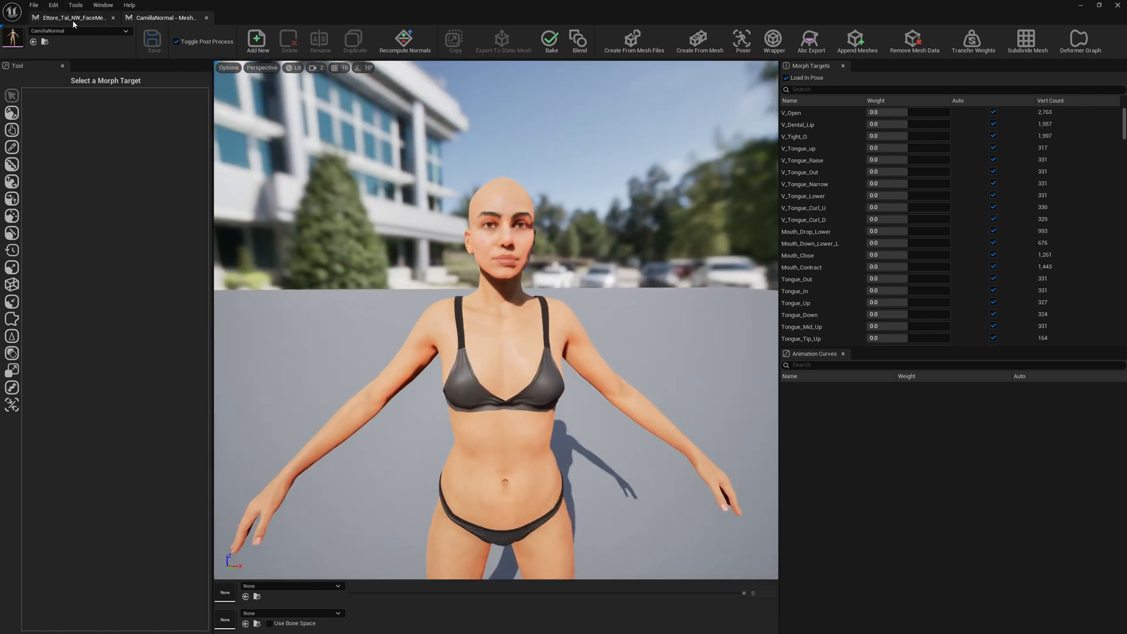
click(75, 18)
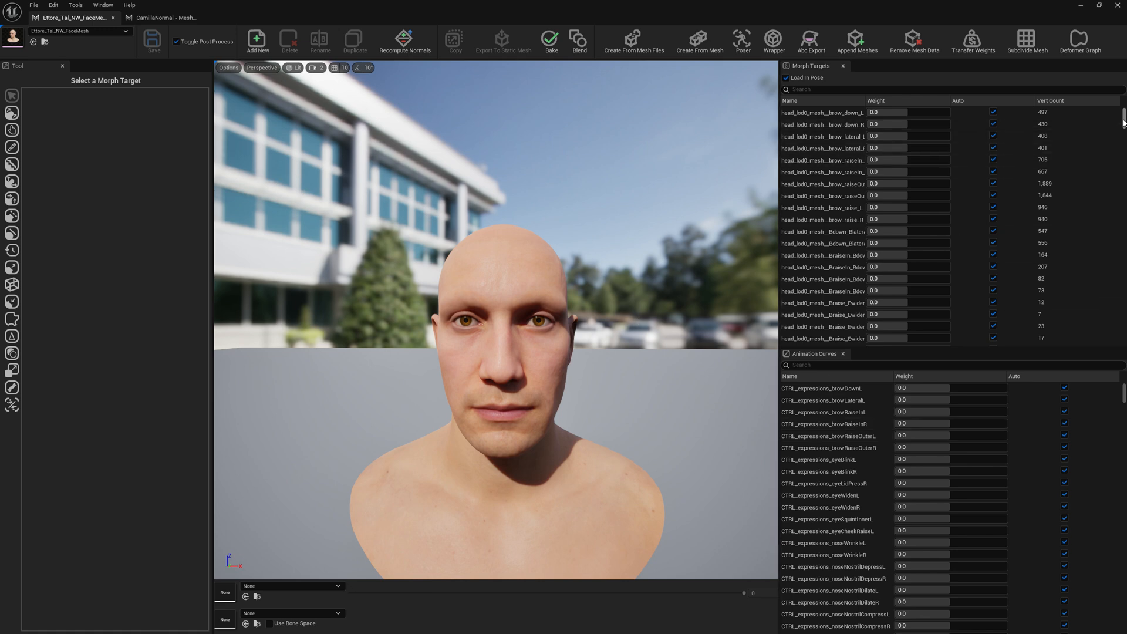
scroll(929, 266, down, 10)
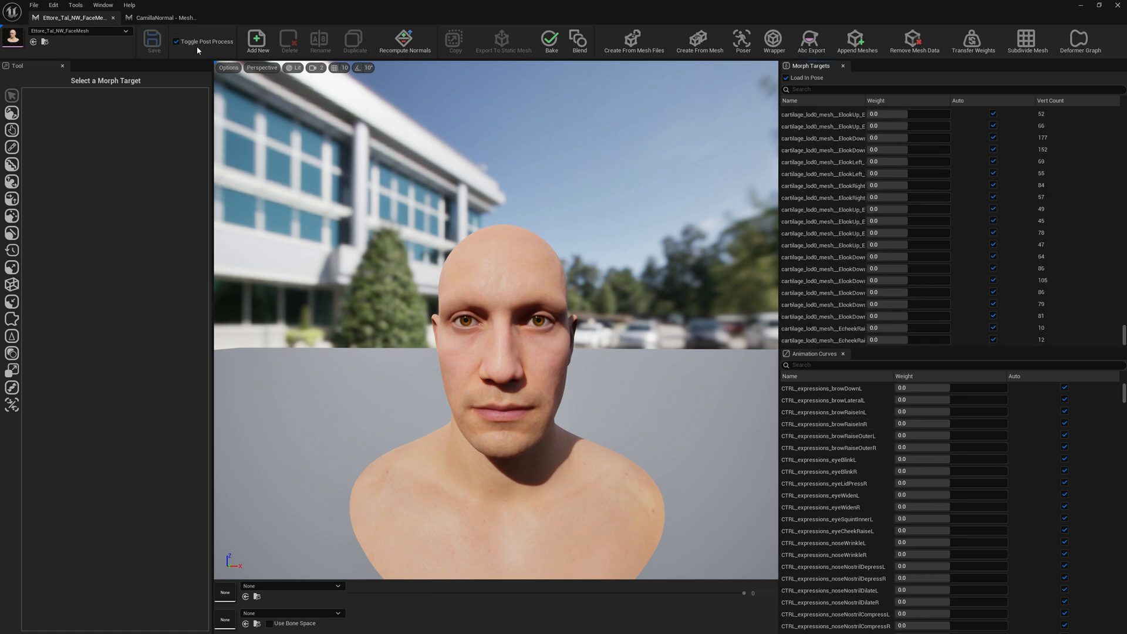
click(163, 17)
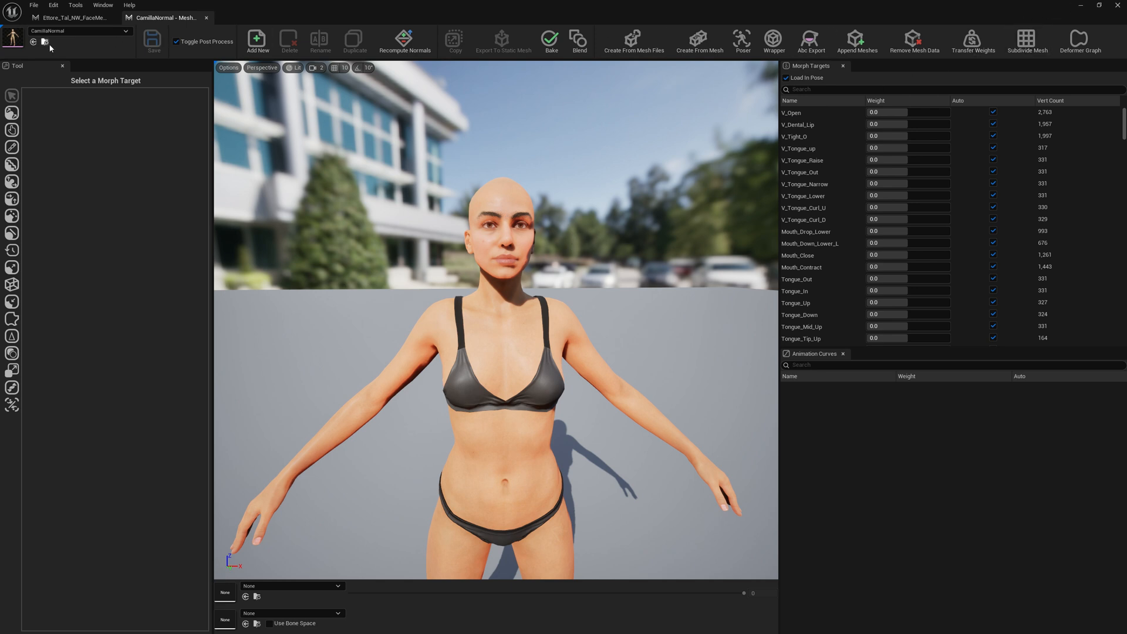
Create an animation blueprint Camilla_PP from the CamillaNormal asset via the Content Browser
key(ctrl+space)
right_click(644, 335)
mouse_move(705, 296)
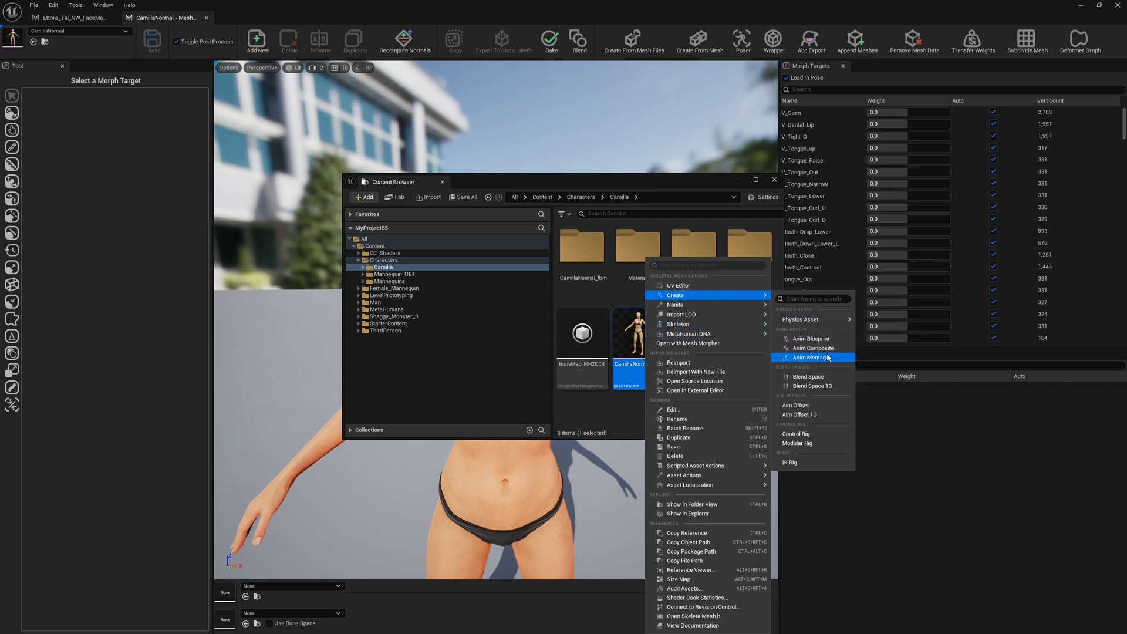
click(812, 339)
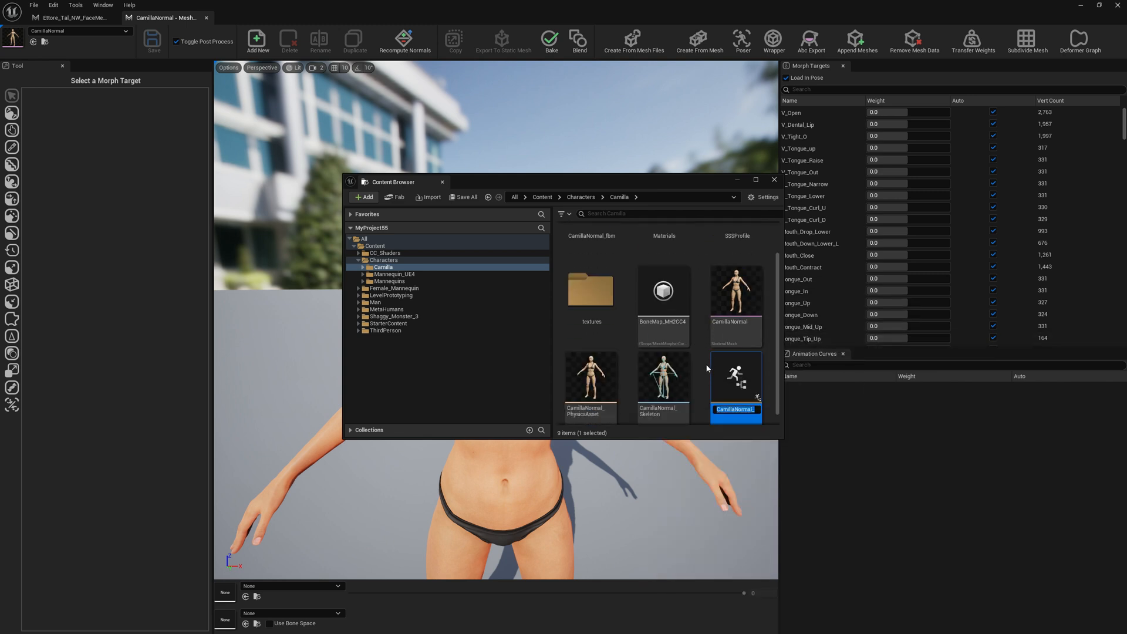
text(Ca)
key(Return)
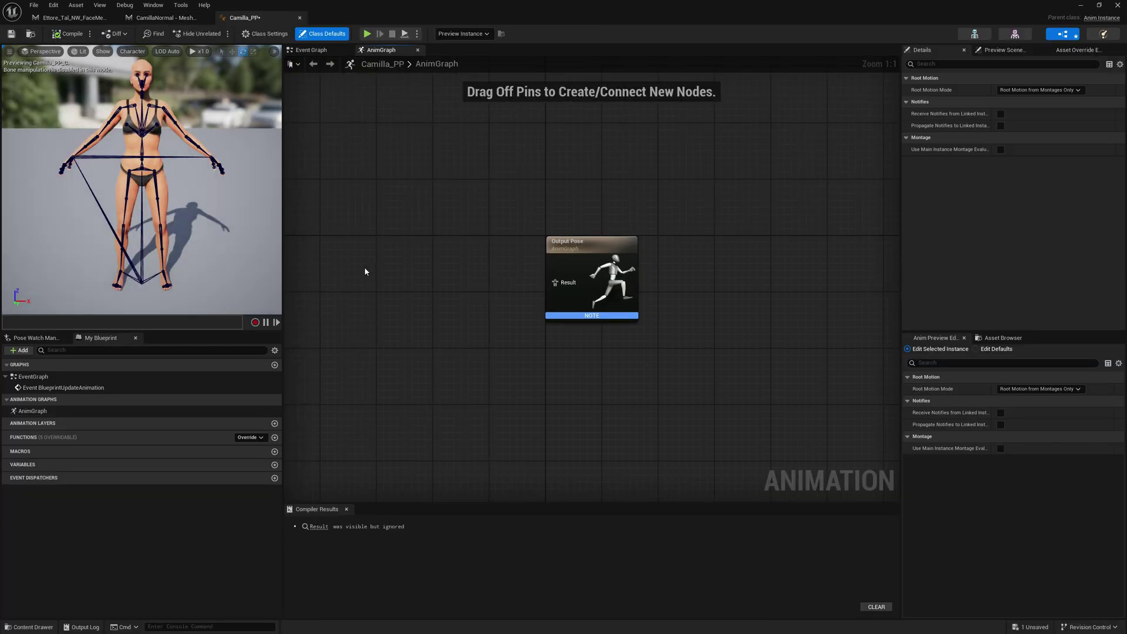
Add an Input Pose node to Camilla_PP's AnimGraph and position it
right_click(365, 269)
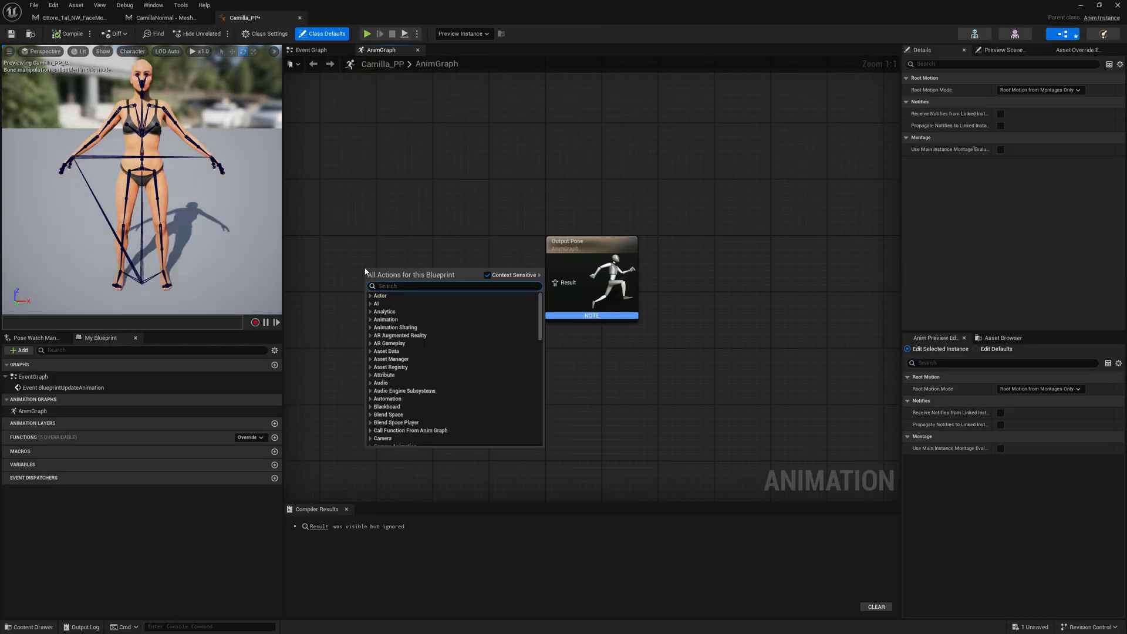
text(input)
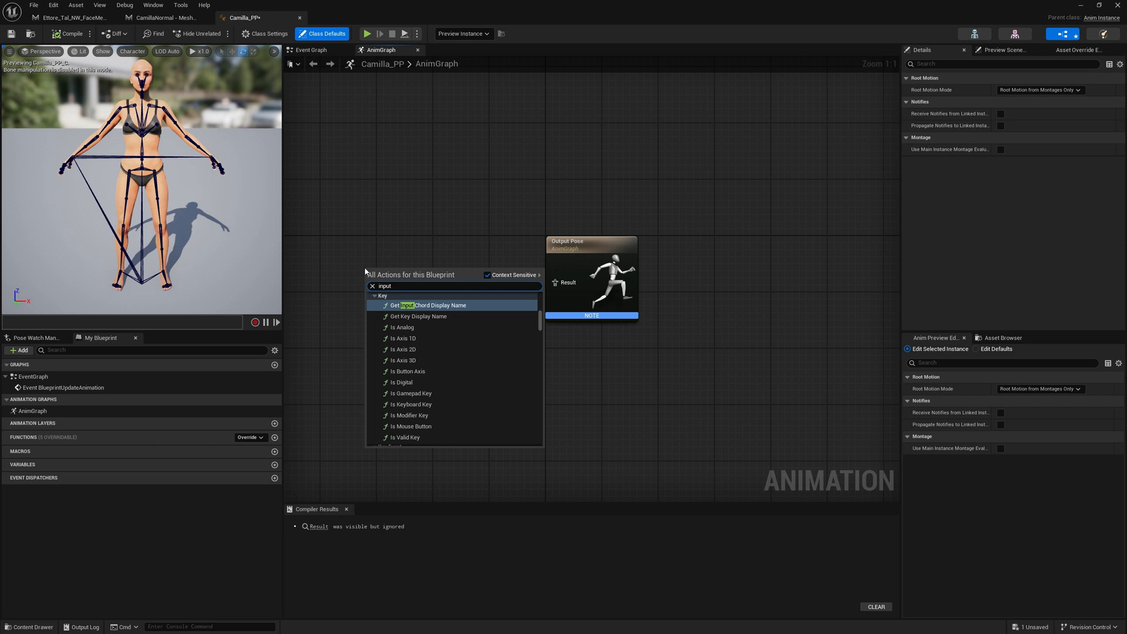
text( pose)
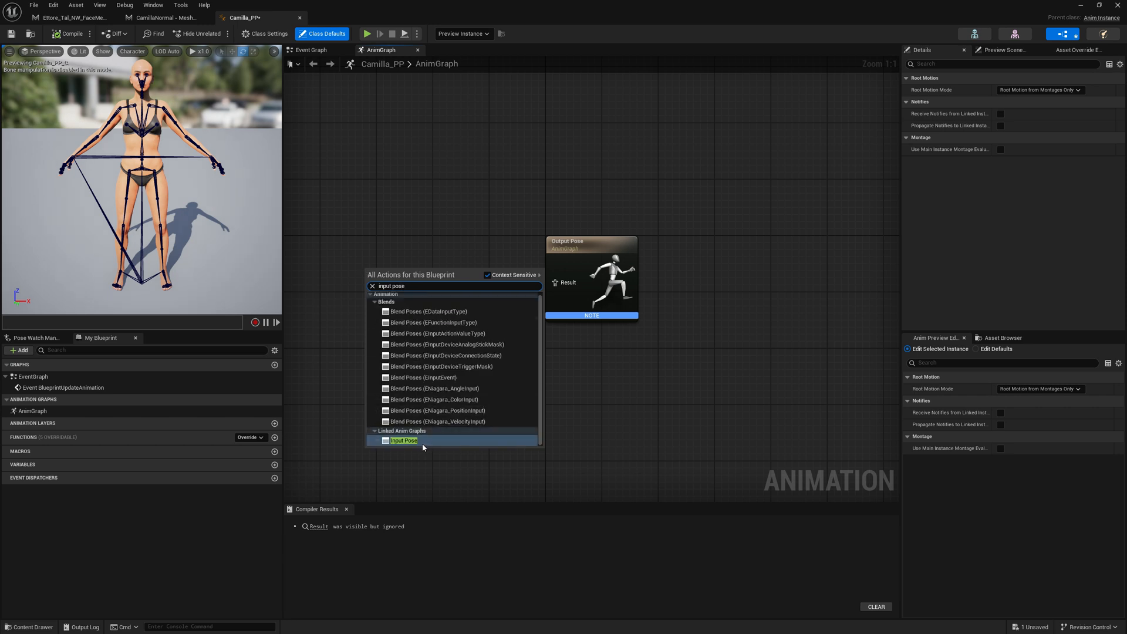
click(422, 443)
drag(384, 274, 375, 268)
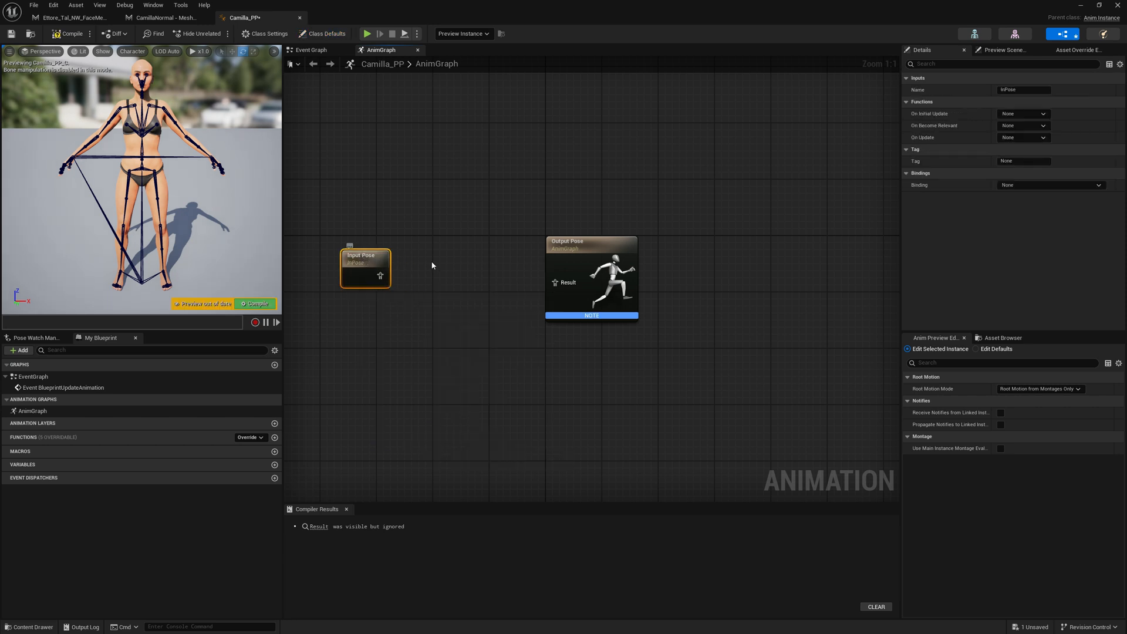
right_drag(373, 201, 416, 213)
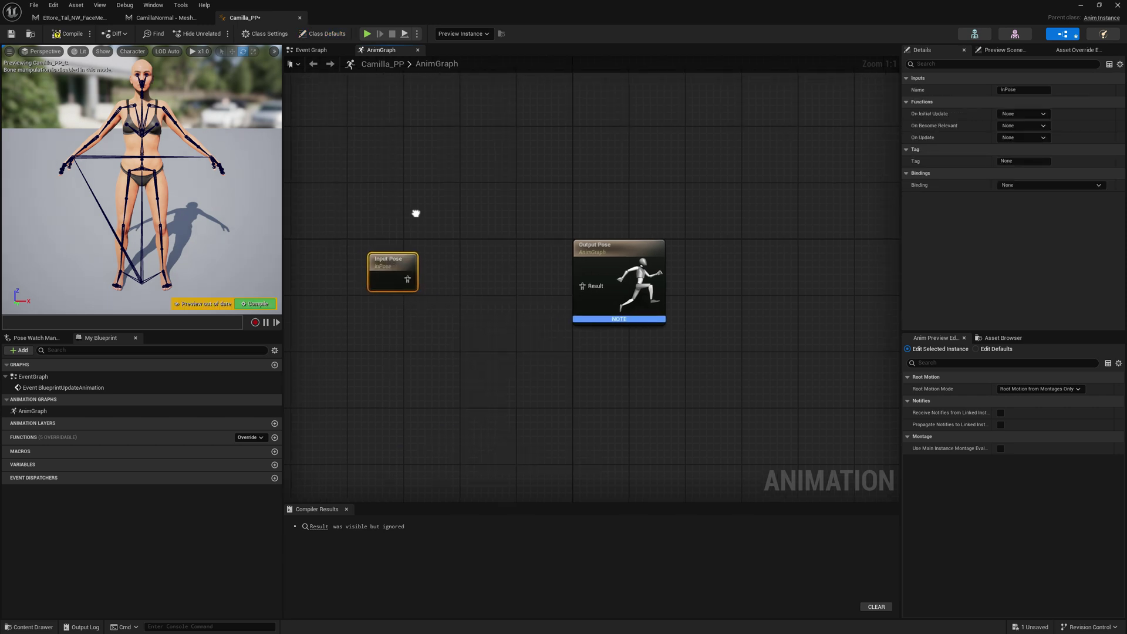
Add an AnimNode_RigLogic node, wire Input Pose through it into Output Pose, and compile
right_click(434, 275)
text(rig lo)
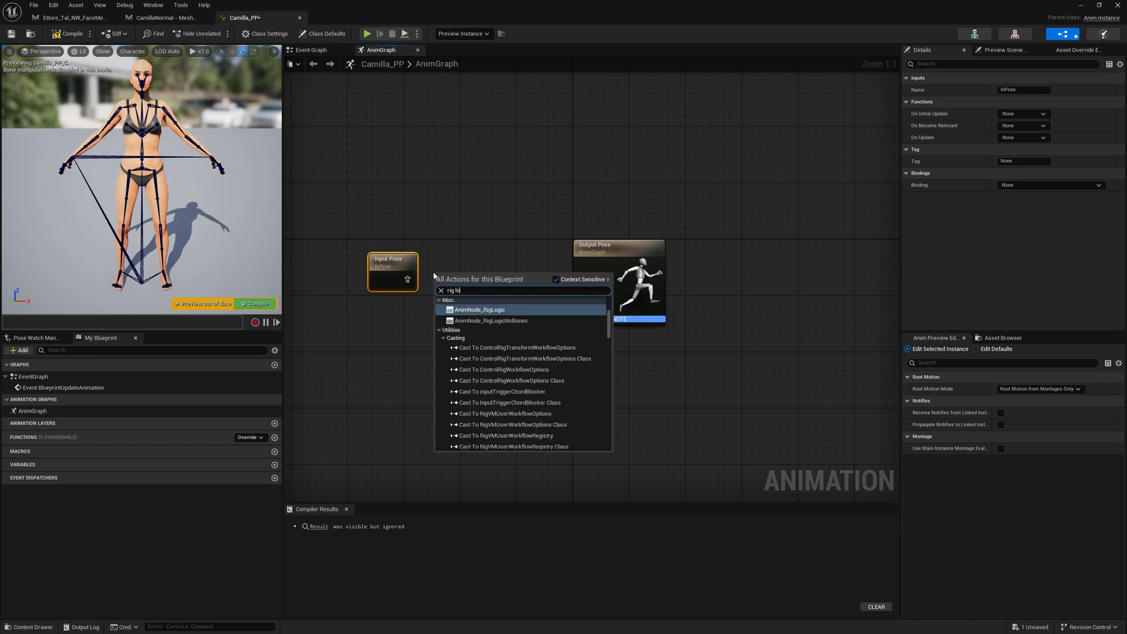
click(478, 310)
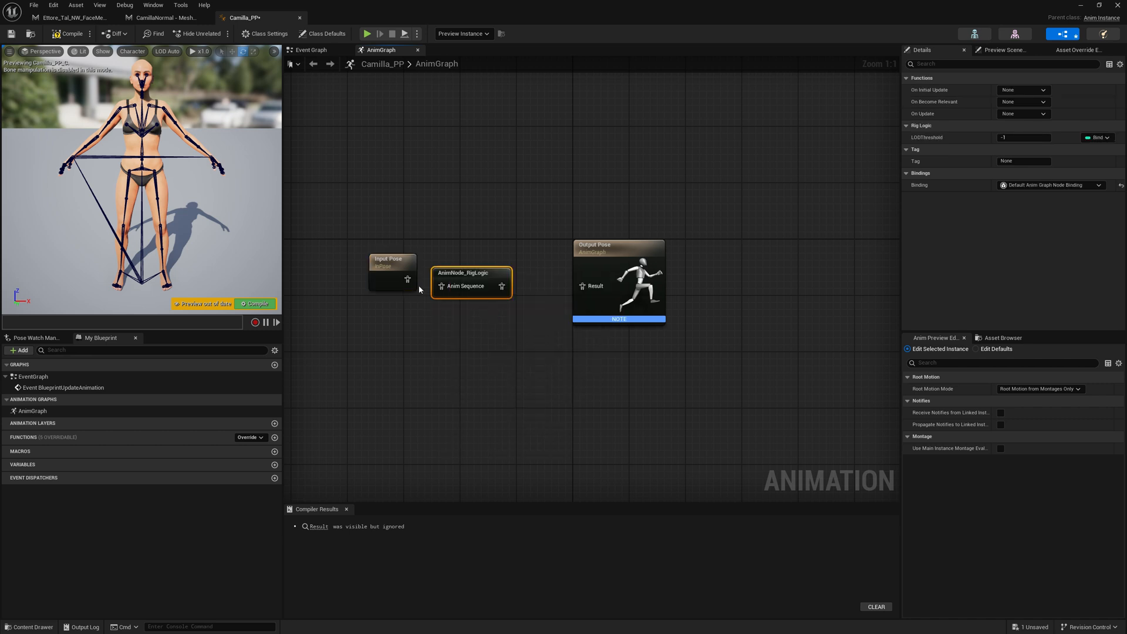
drag(501, 286, 583, 286)
drag(472, 273, 480, 268)
click(617, 264)
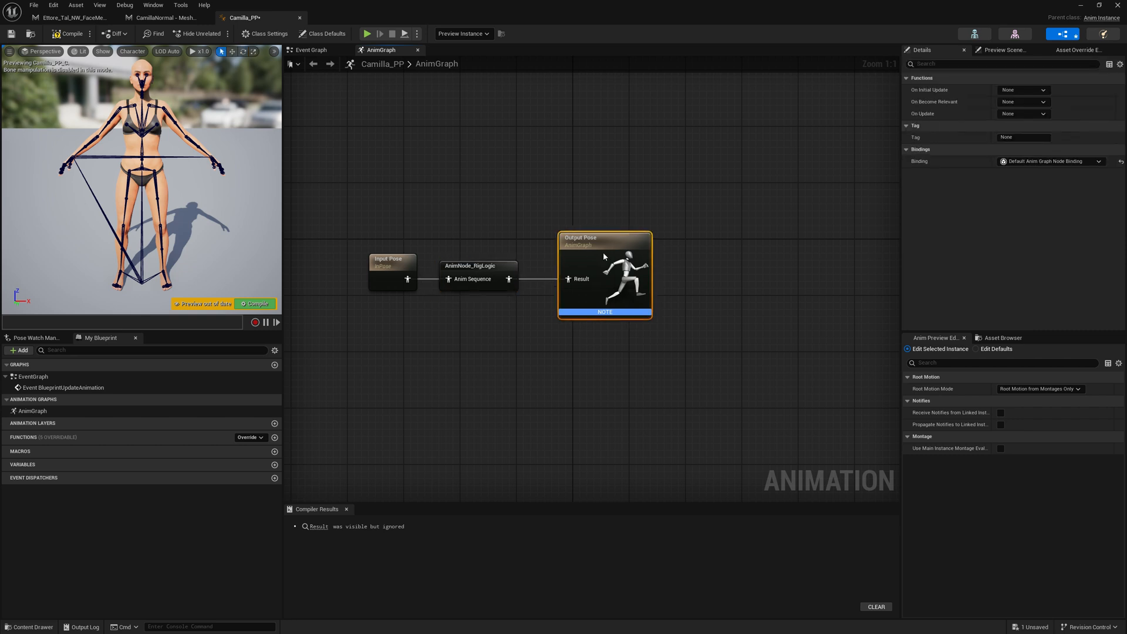
drag(617, 256, 589, 249)
click(710, 256)
click(66, 34)
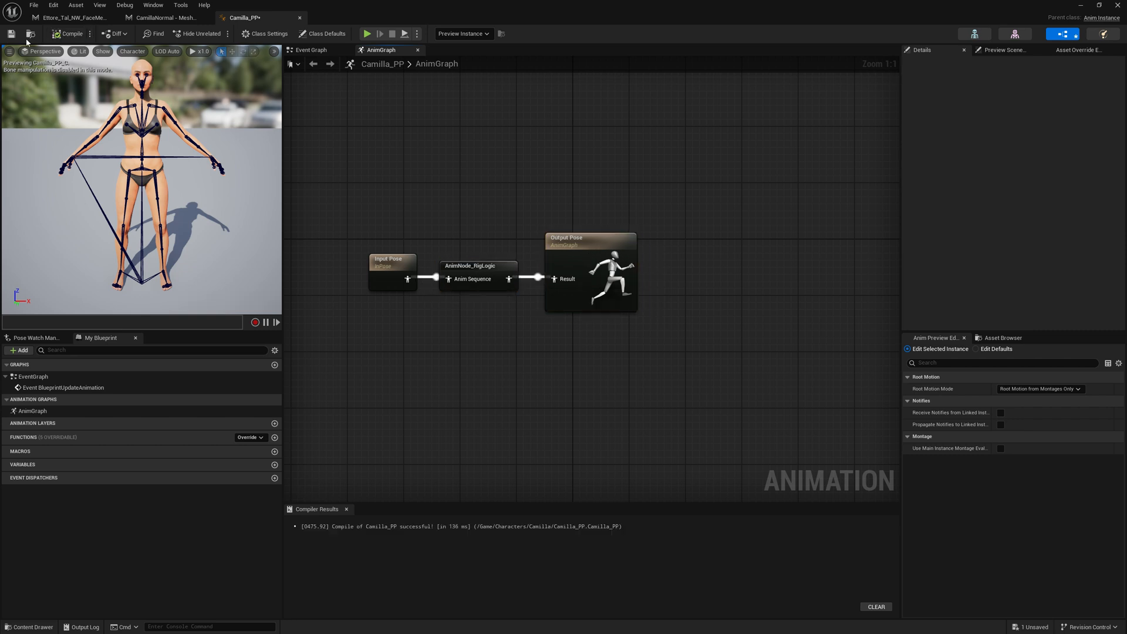
Set CamillaNormal's Post Process Anim Blueprint to Camilla_PP and save the skeletal mesh
click(155, 18)
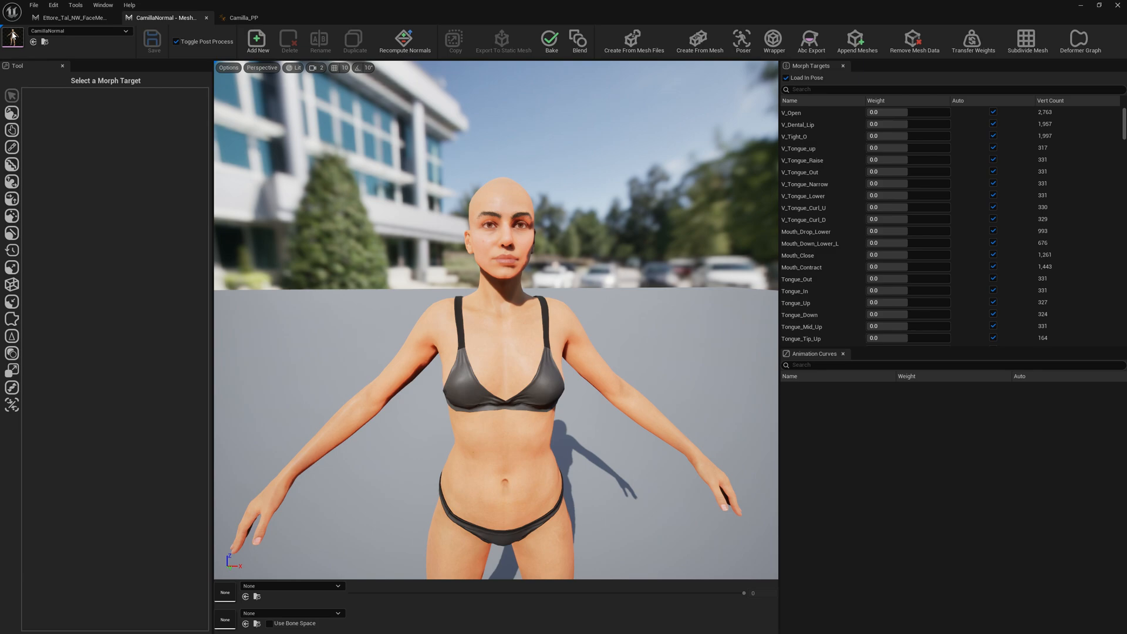
click(44, 41)
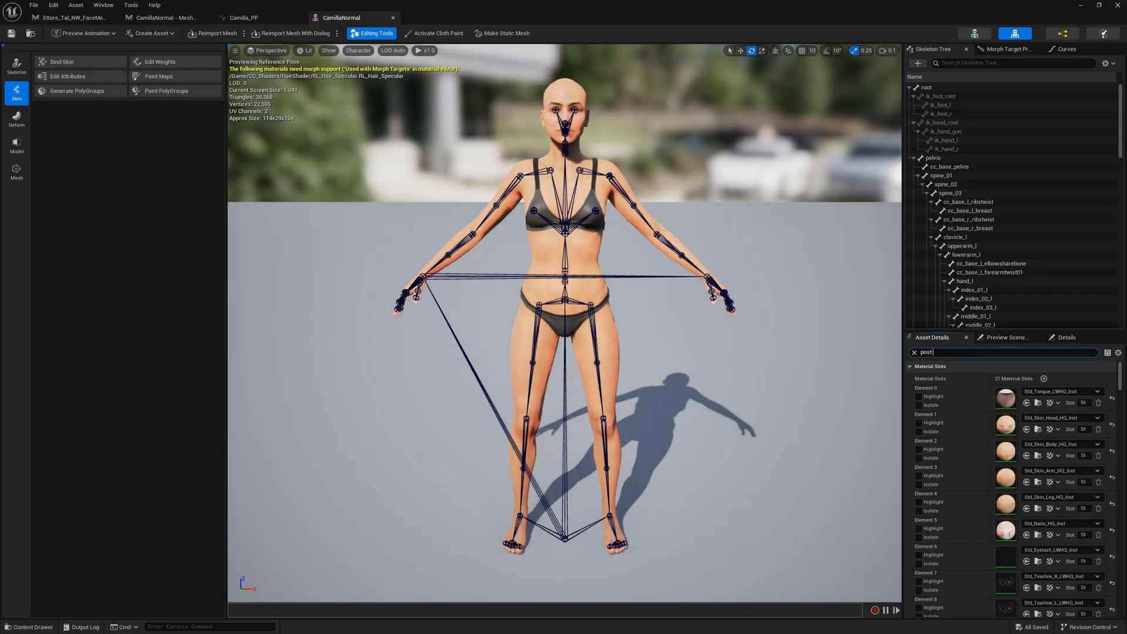
text( pro)
click(1009, 378)
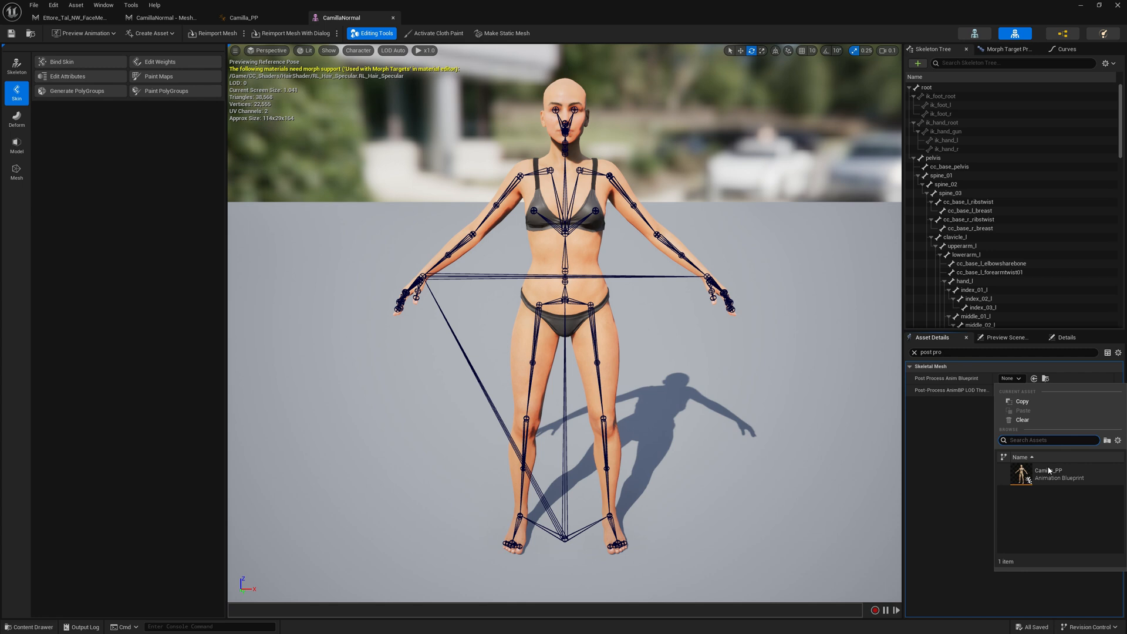
click(1021, 475)
key(ctrl+s)
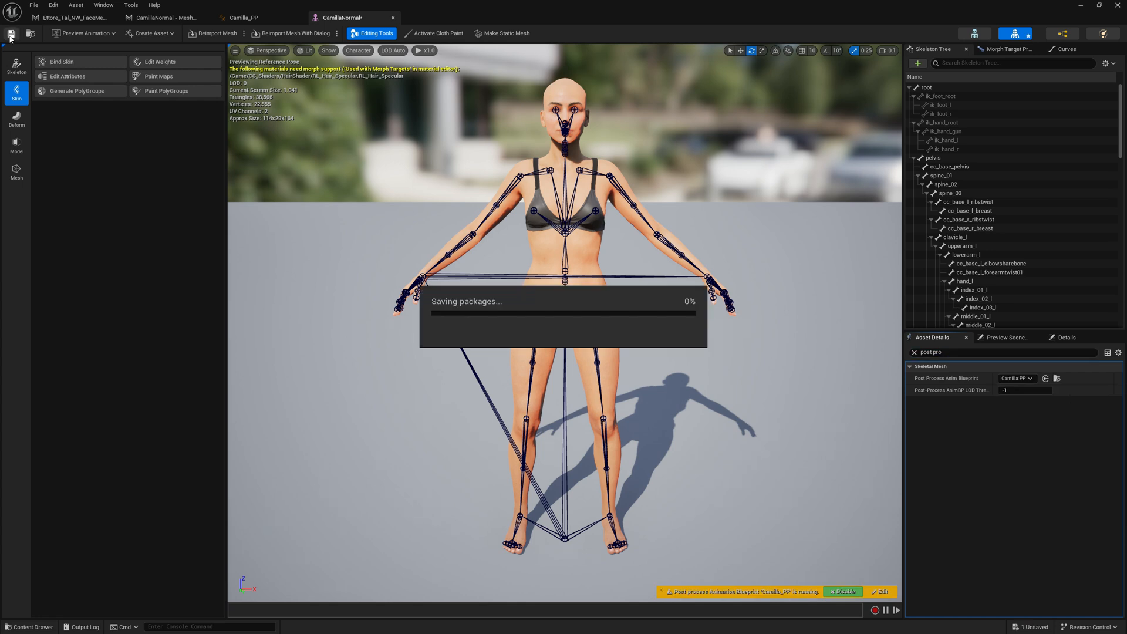
click(166, 17)
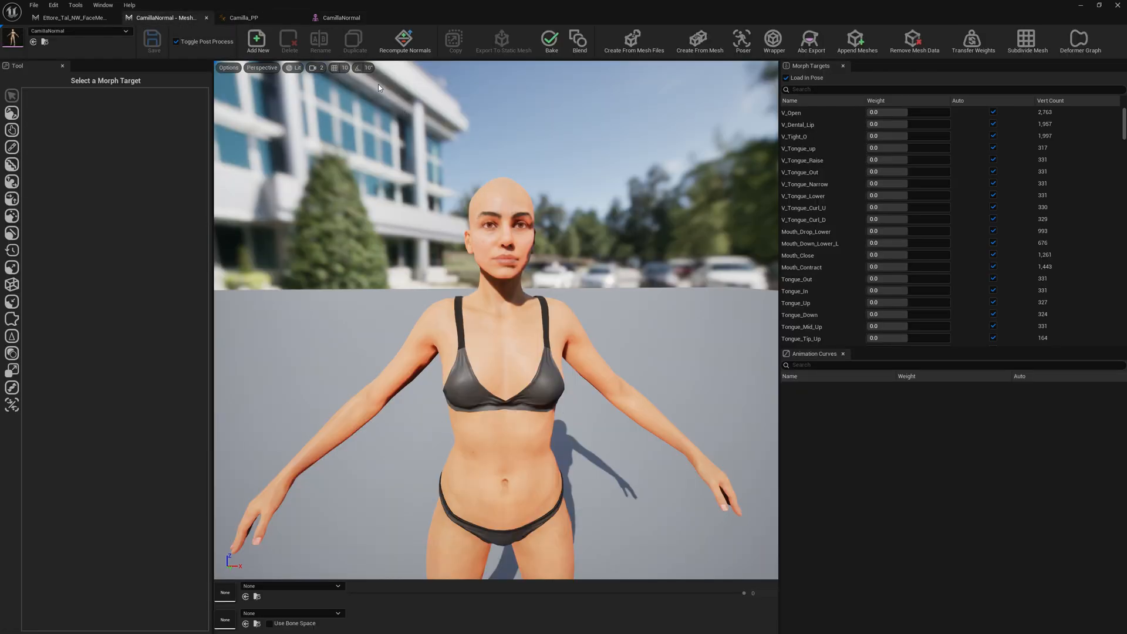
From the Ettore mesh, start Transfer DNA (Experimental) with CamillaNormal as the target mesh
click(70, 17)
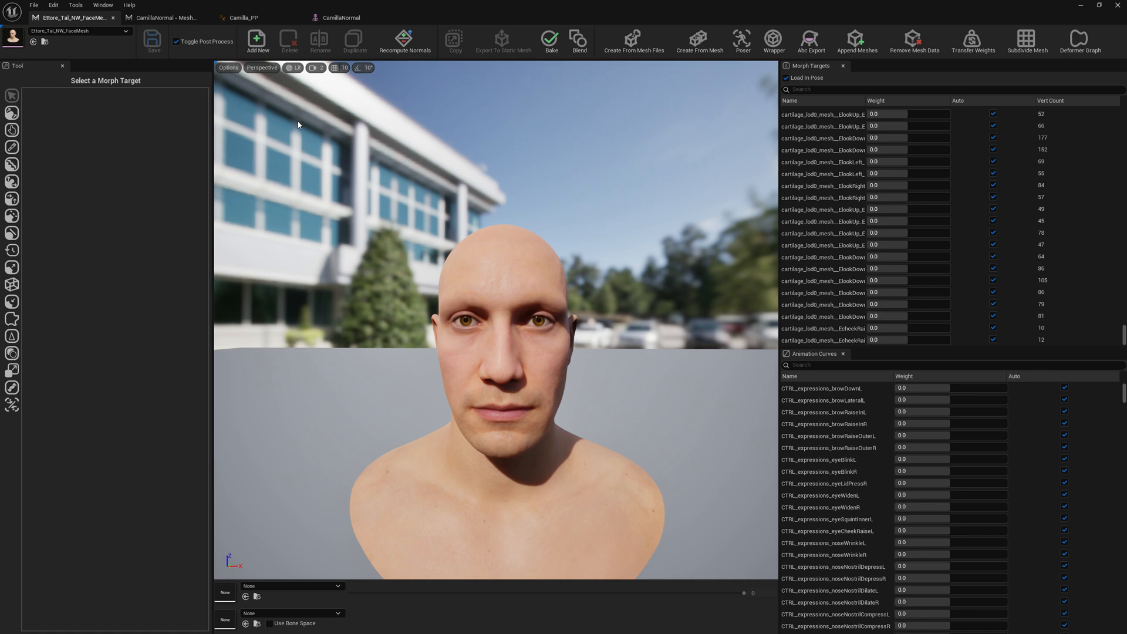
click(77, 6)
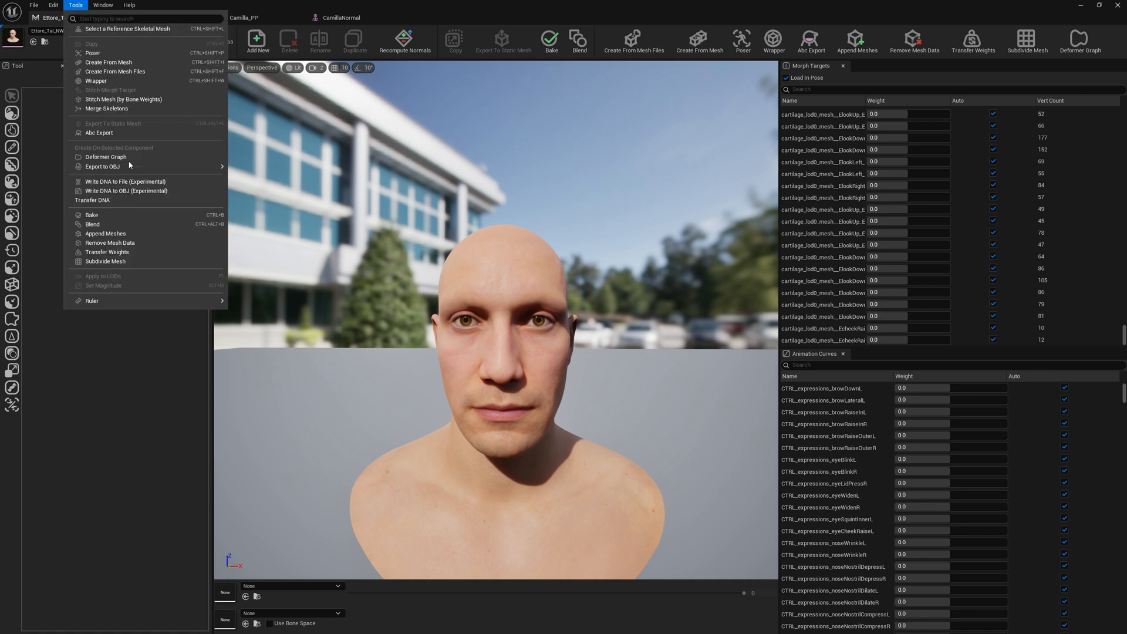
click(101, 201)
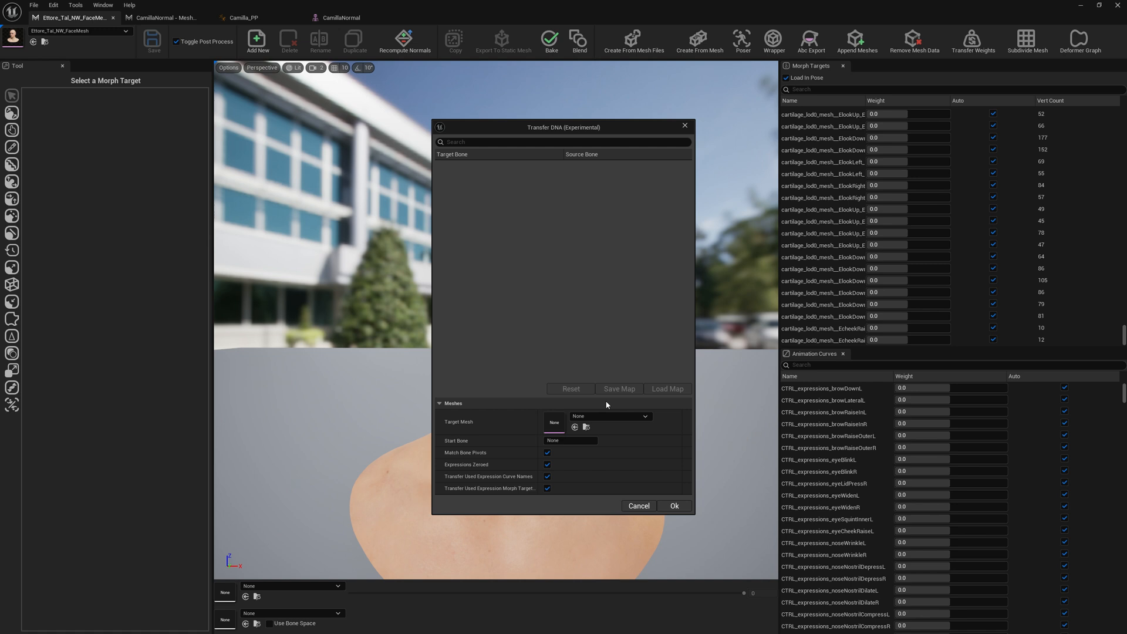
click(612, 415)
text(camil)
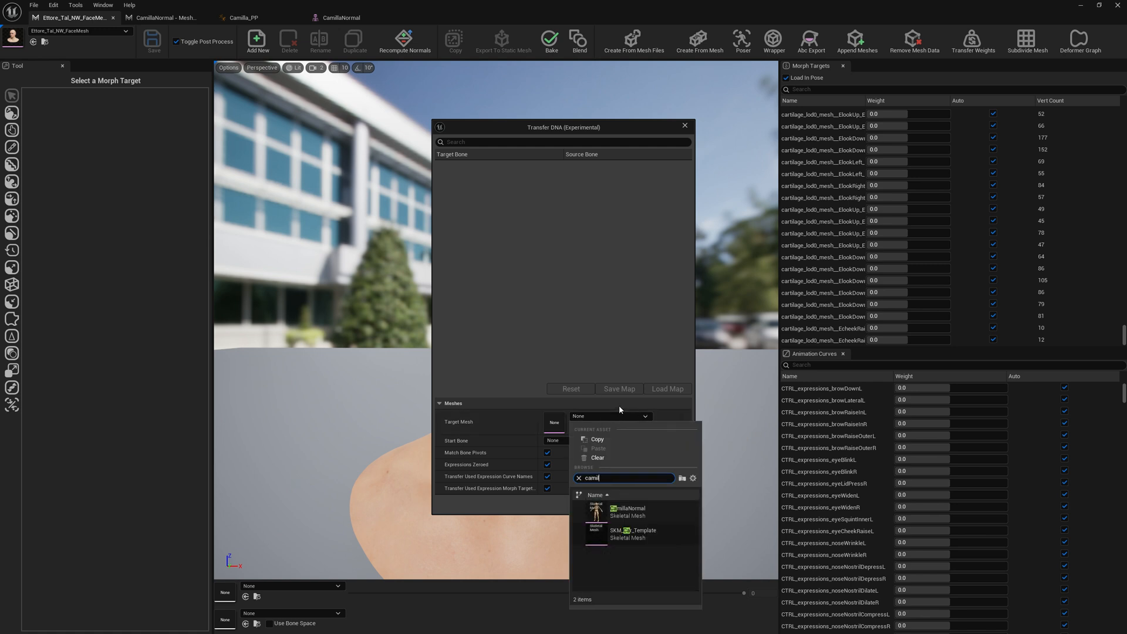
text(l)
key(Return)
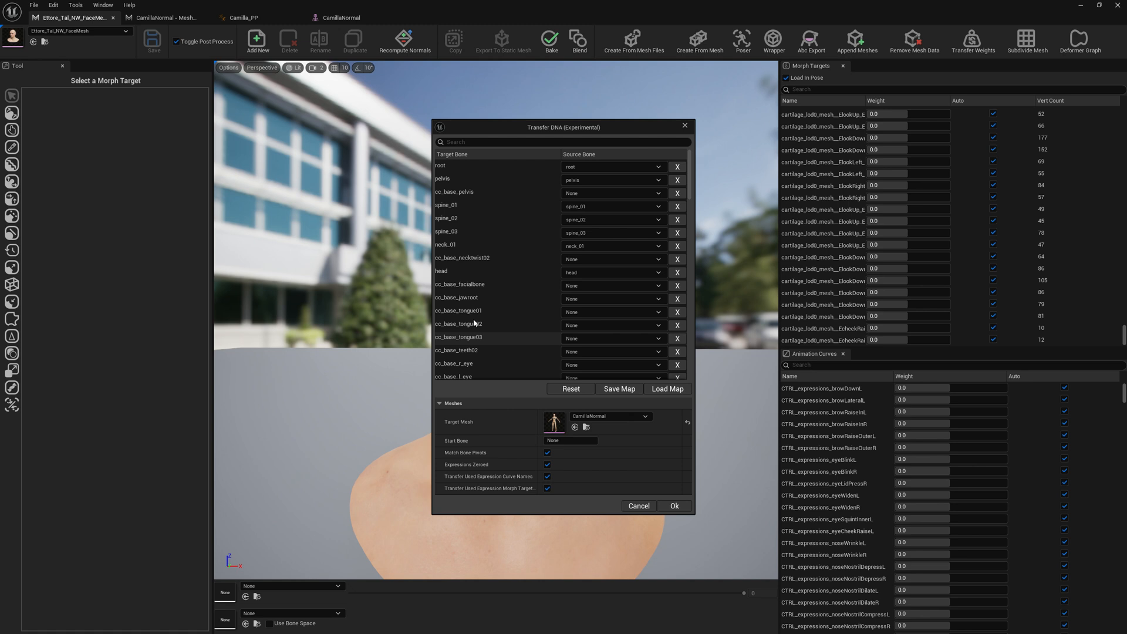
Load the BoneMap_MH2CC4 bone map into the Transfer DNA dialog
click(657, 392)
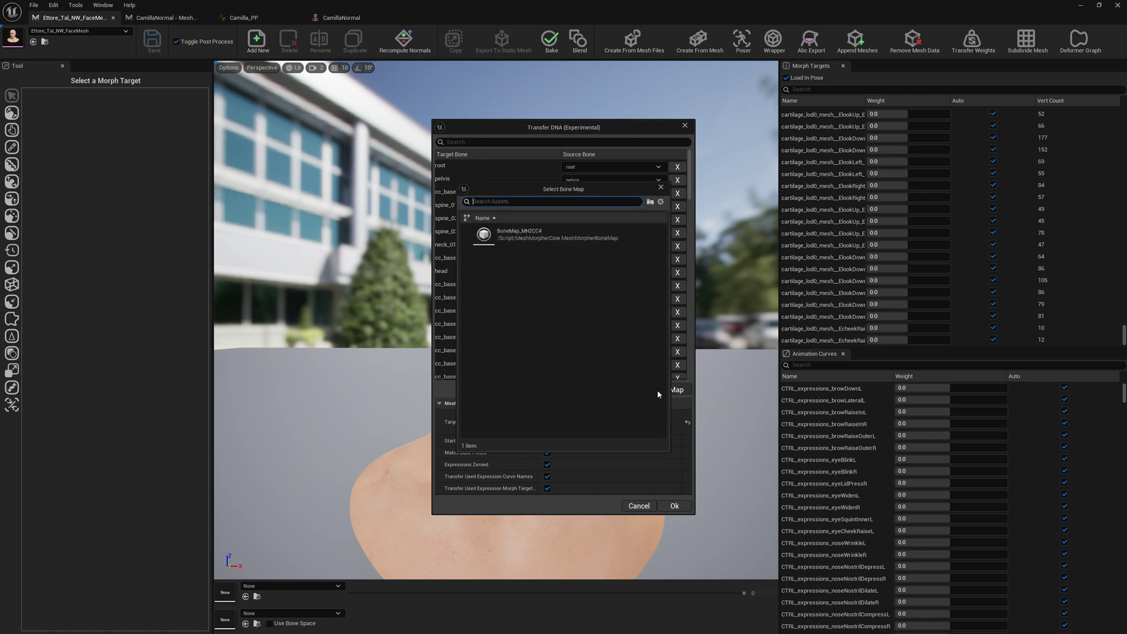
click(528, 230)
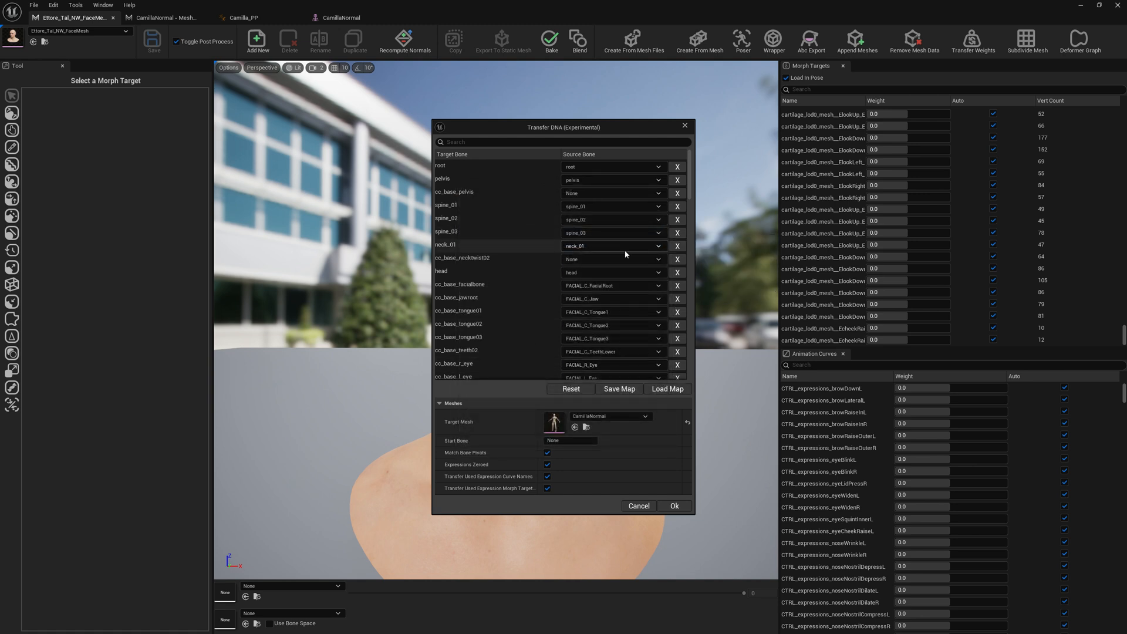
scroll(485, 286, down, 2)
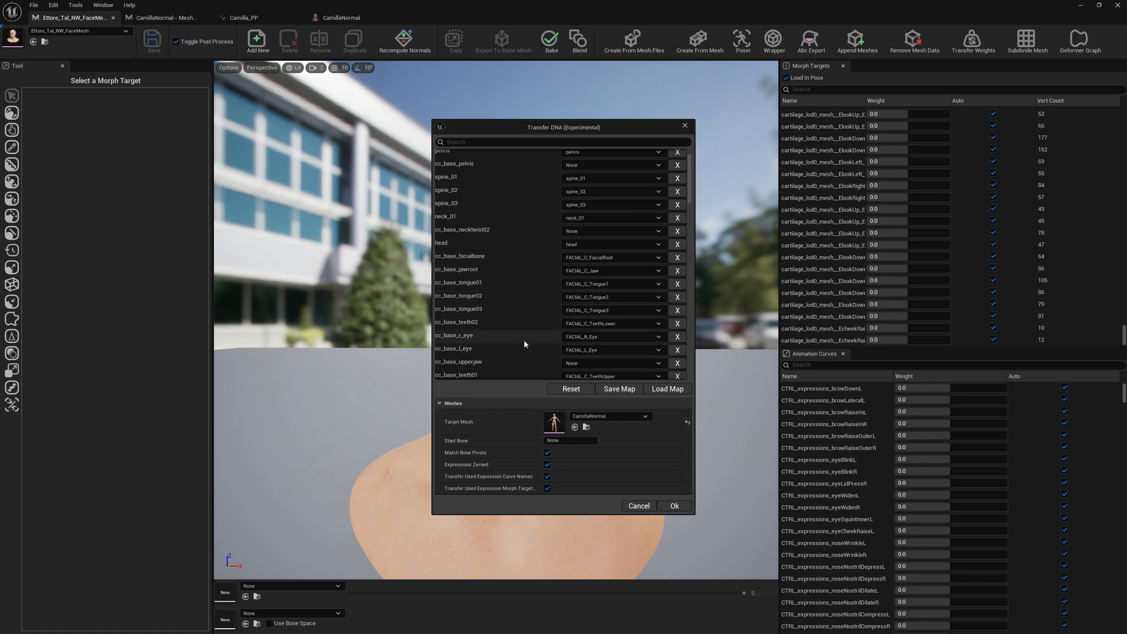
scroll(524, 343, down, 3)
scroll(507, 327, down, 3)
scroll(507, 327, up, 3)
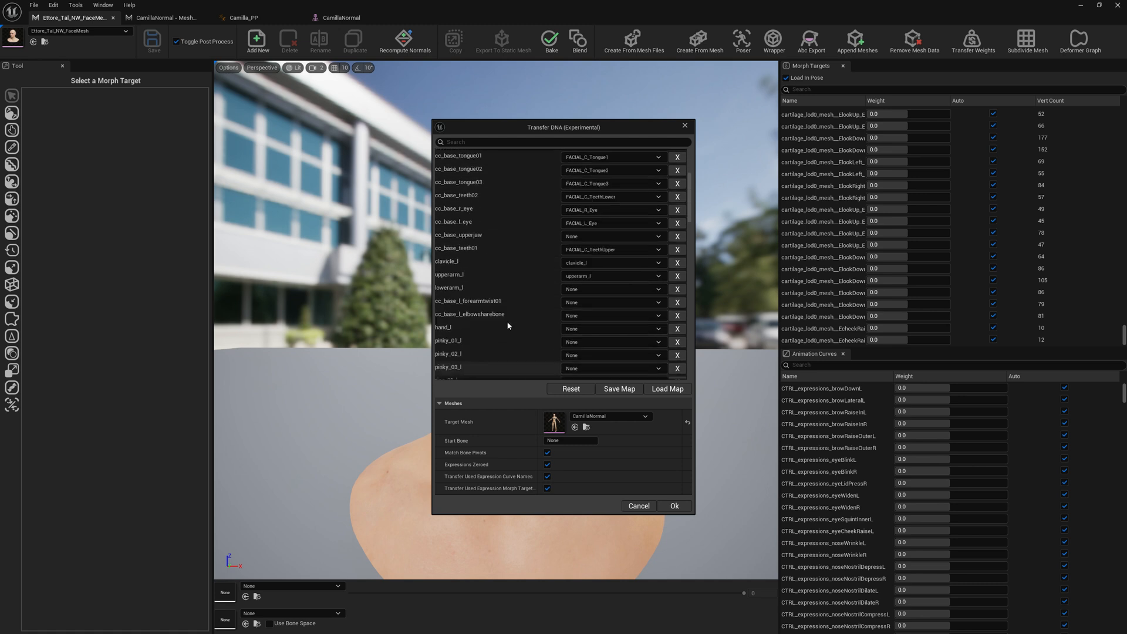
scroll(508, 326, up, 3)
text(spine_03)
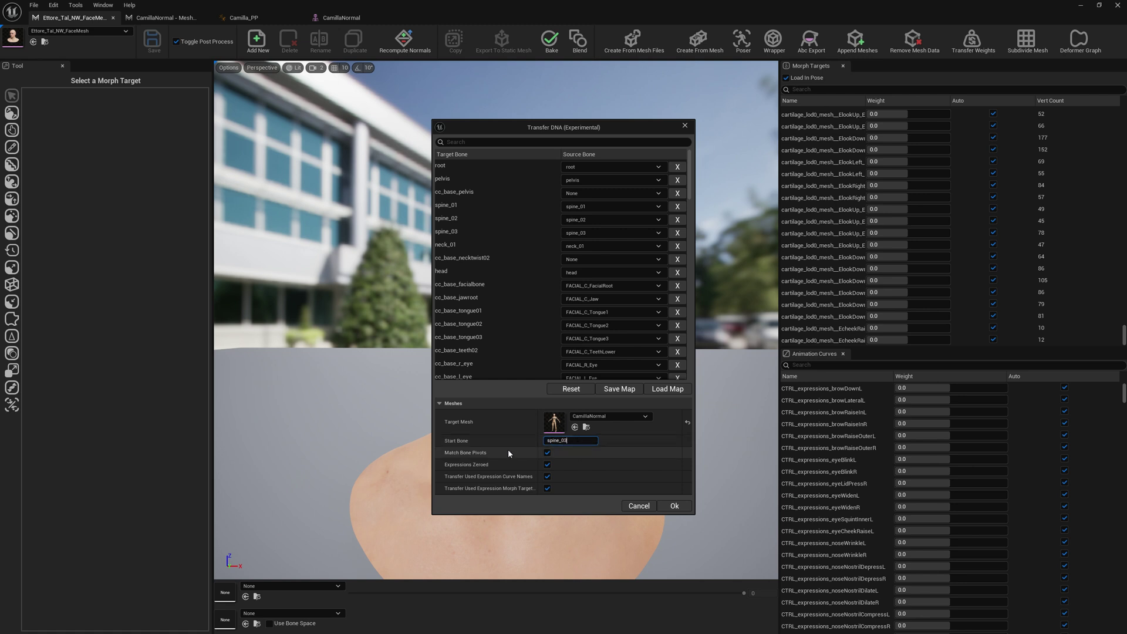
key(Return)
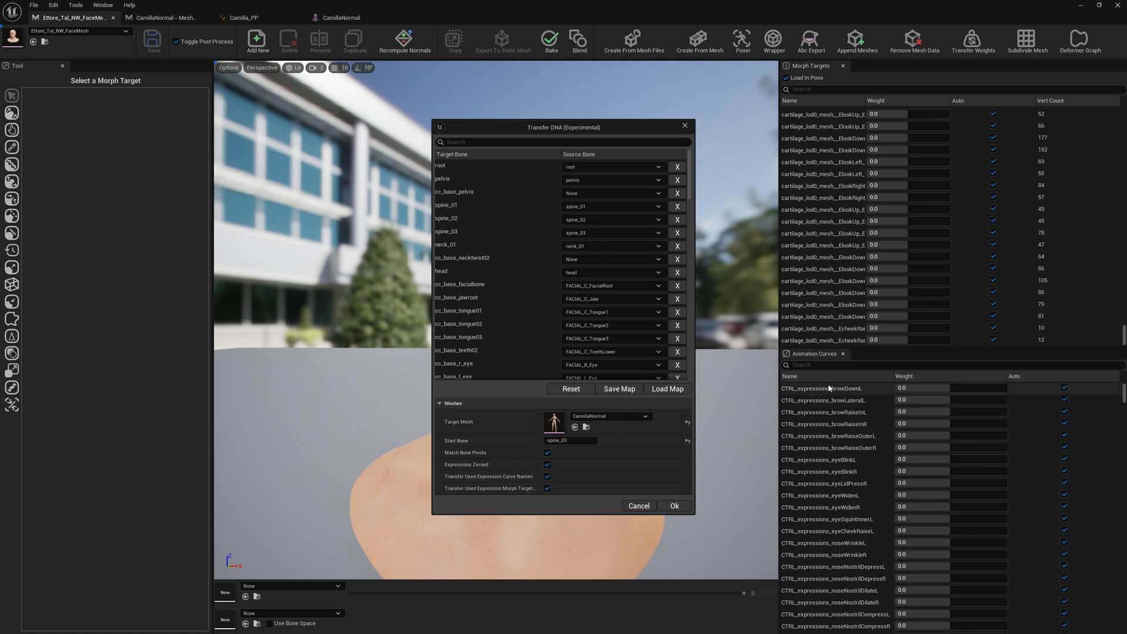
scroll(491, 255, down, 2)
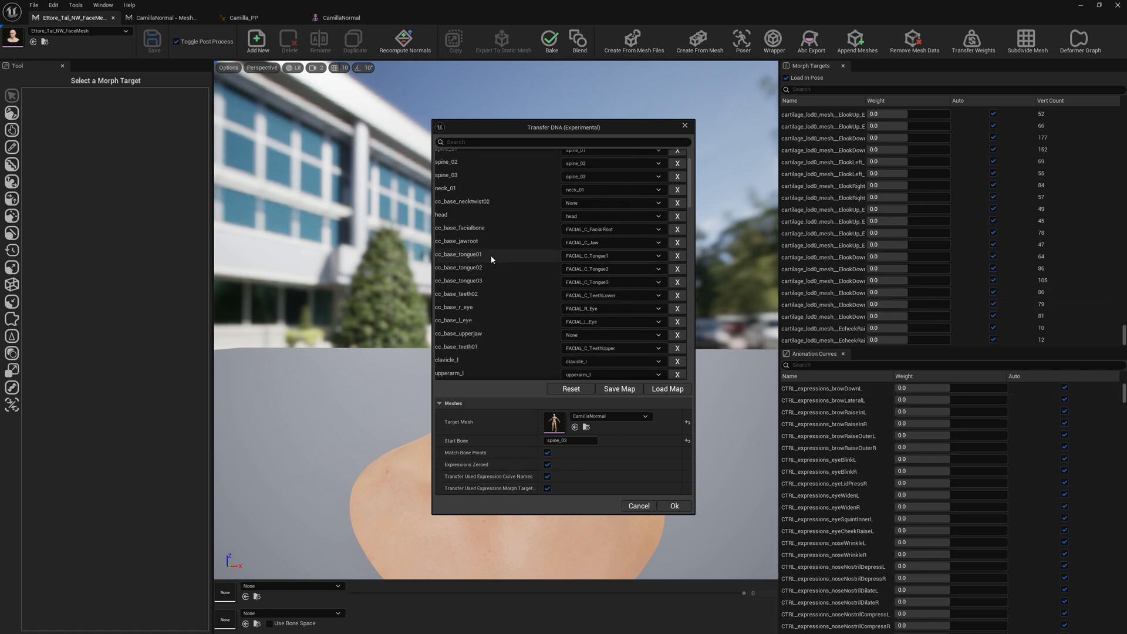
scroll(533, 313, up, 2)
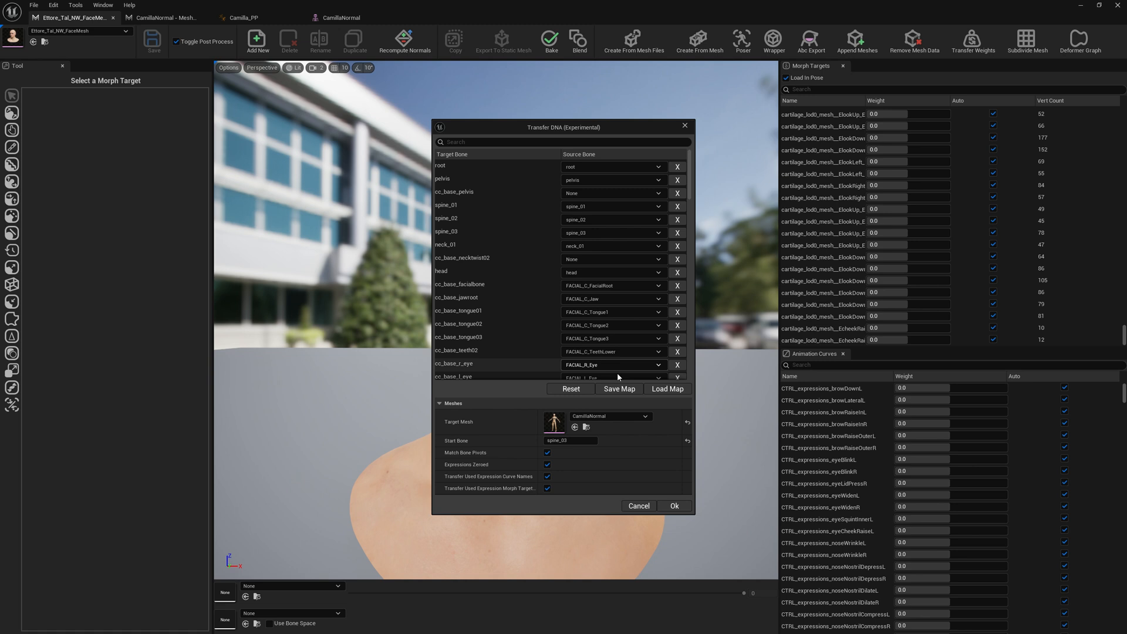
Run the DNA transfer onto Camilla and launch the Poser on the CamillaNormal mesh
click(674, 506)
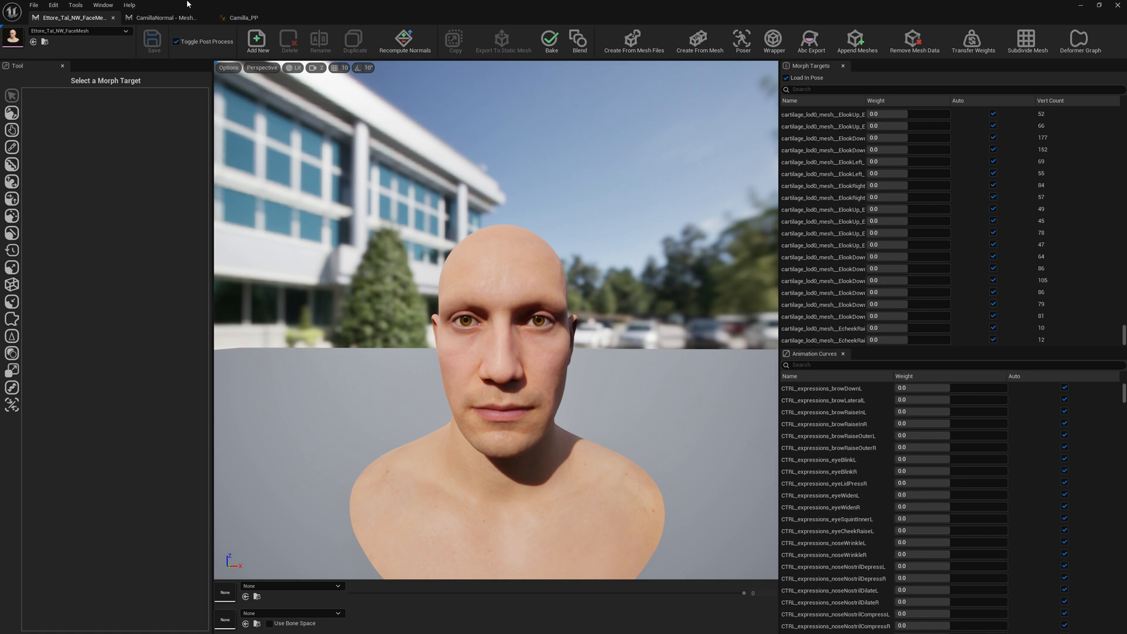
click(167, 19)
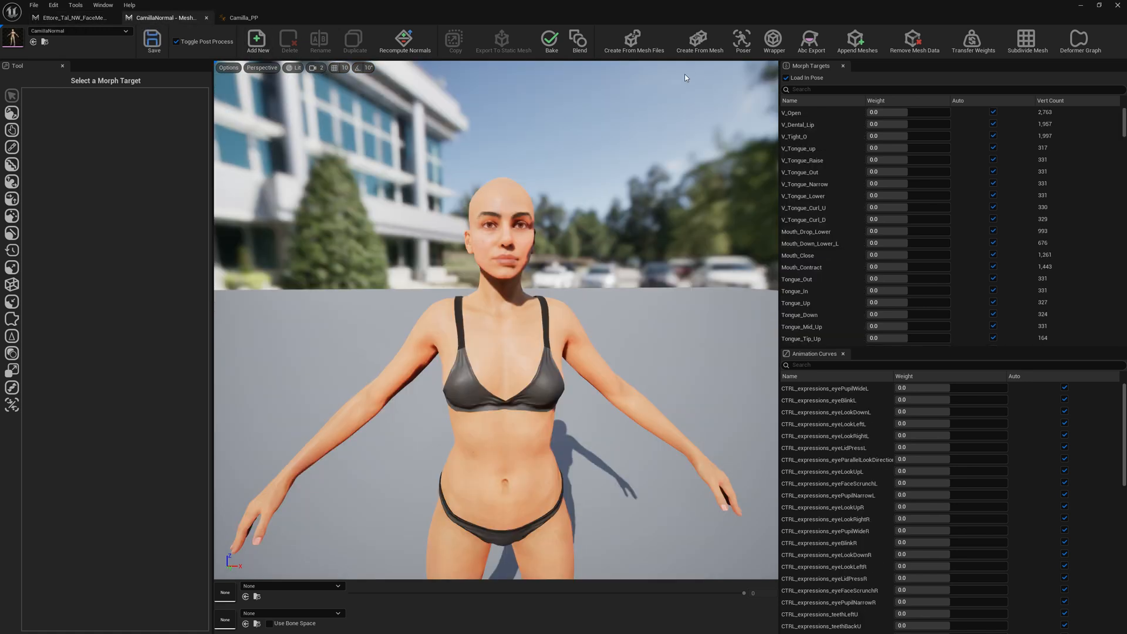
click(743, 40)
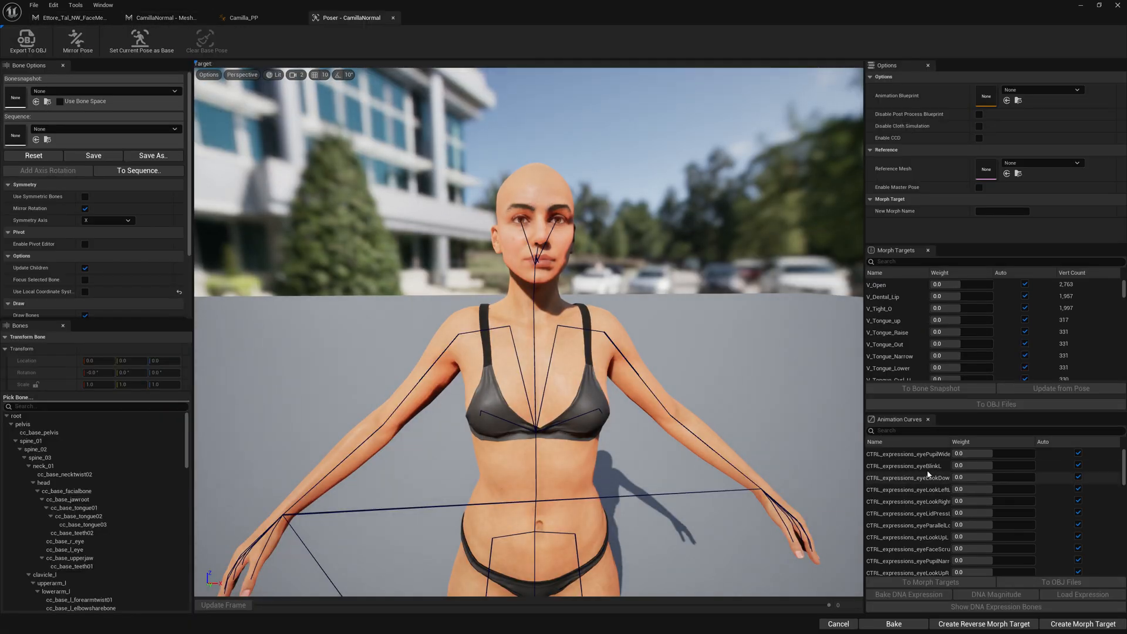
Widen the curve and morph name columns and filter the animation curves to 'jaw'
drag(950, 443, 970, 443)
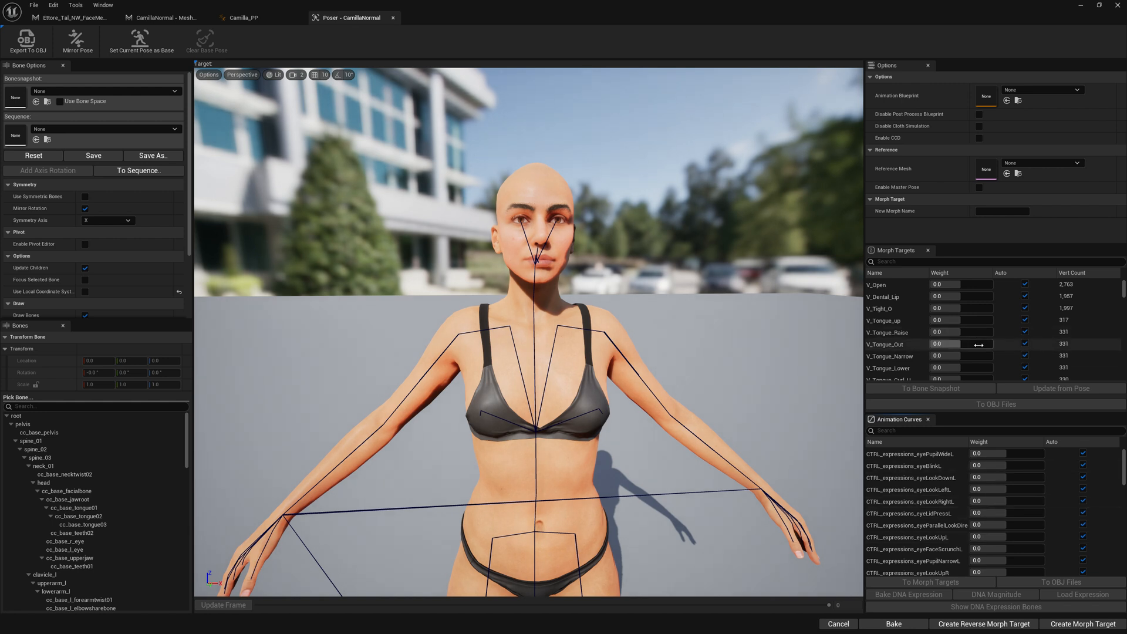
scroll(979, 344, down, 10)
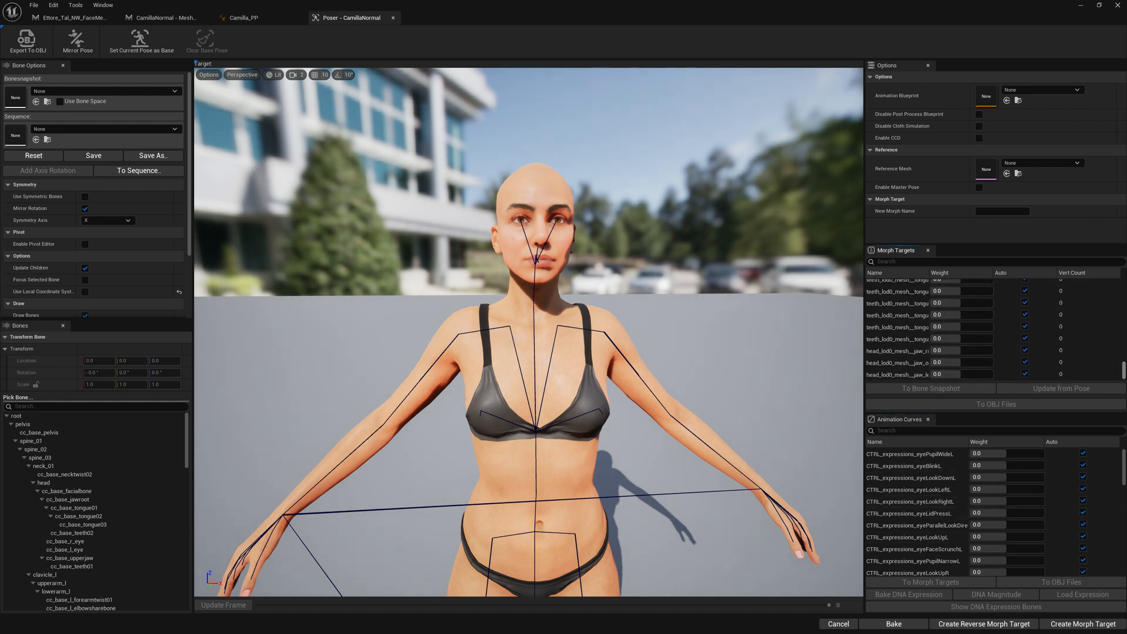
drag(930, 273, 958, 273)
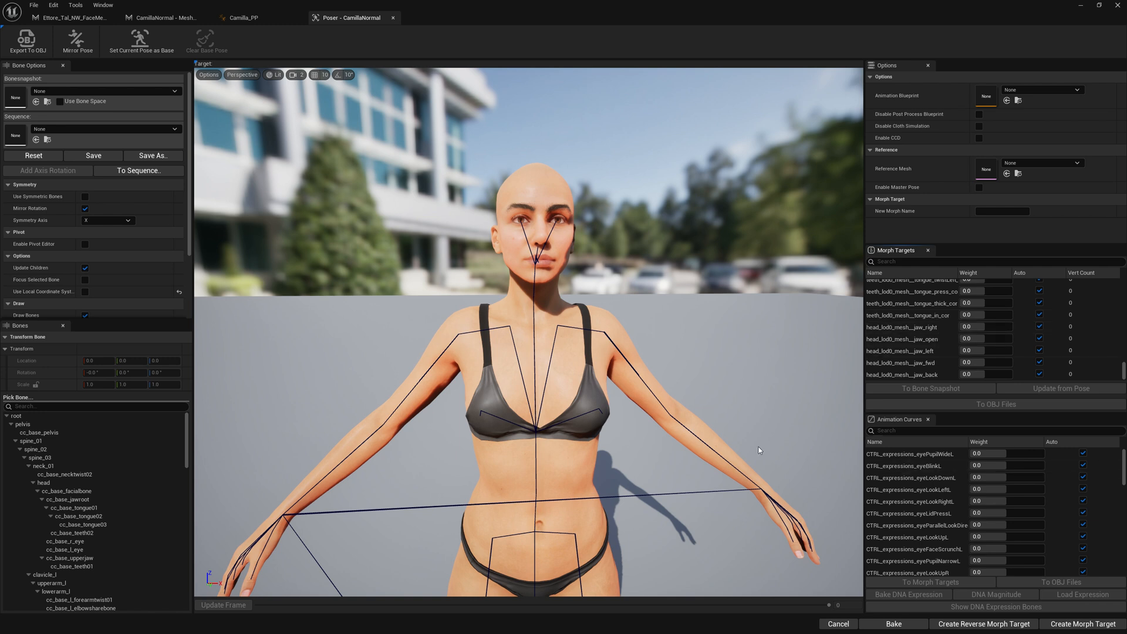
scroll(759, 450, up, 5)
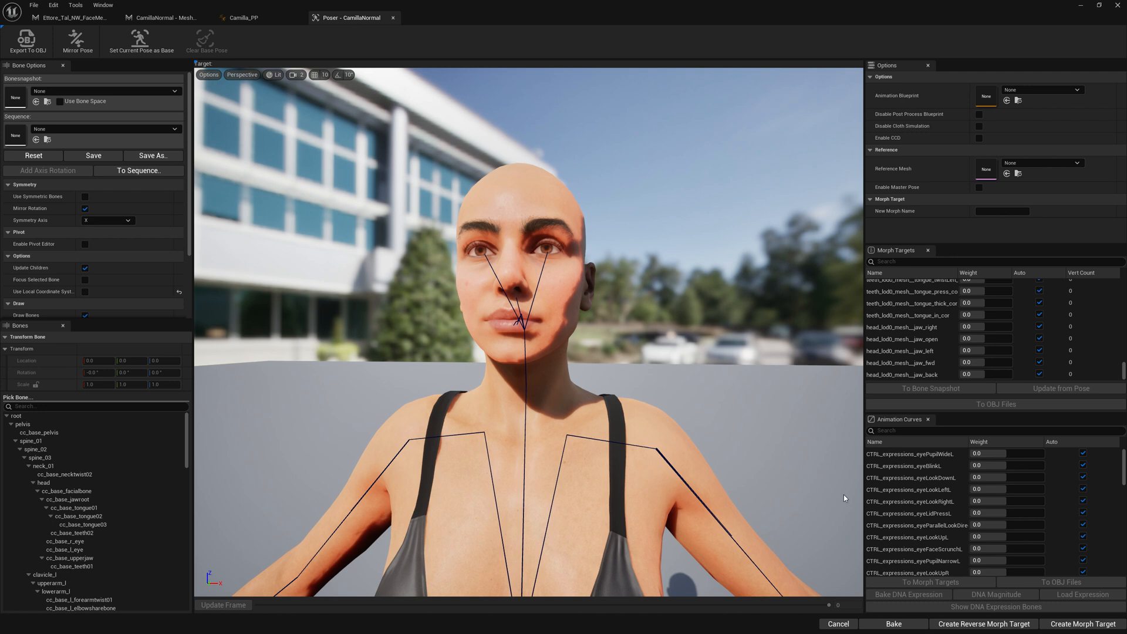
click(916, 431)
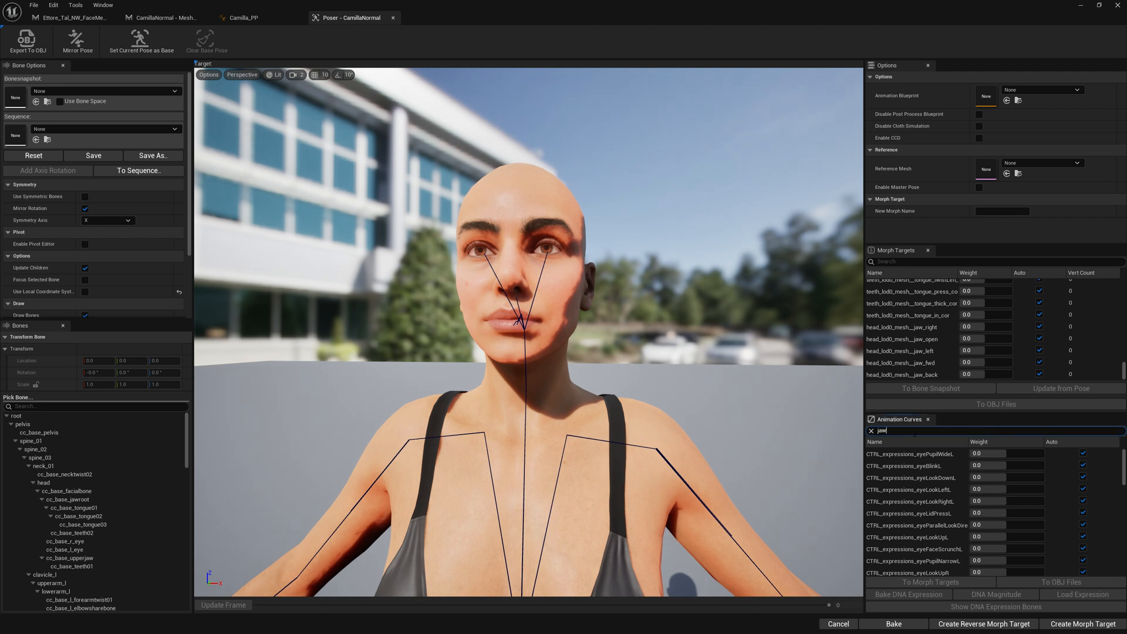
text(jaw)
right_drag(528, 352, 694, 425)
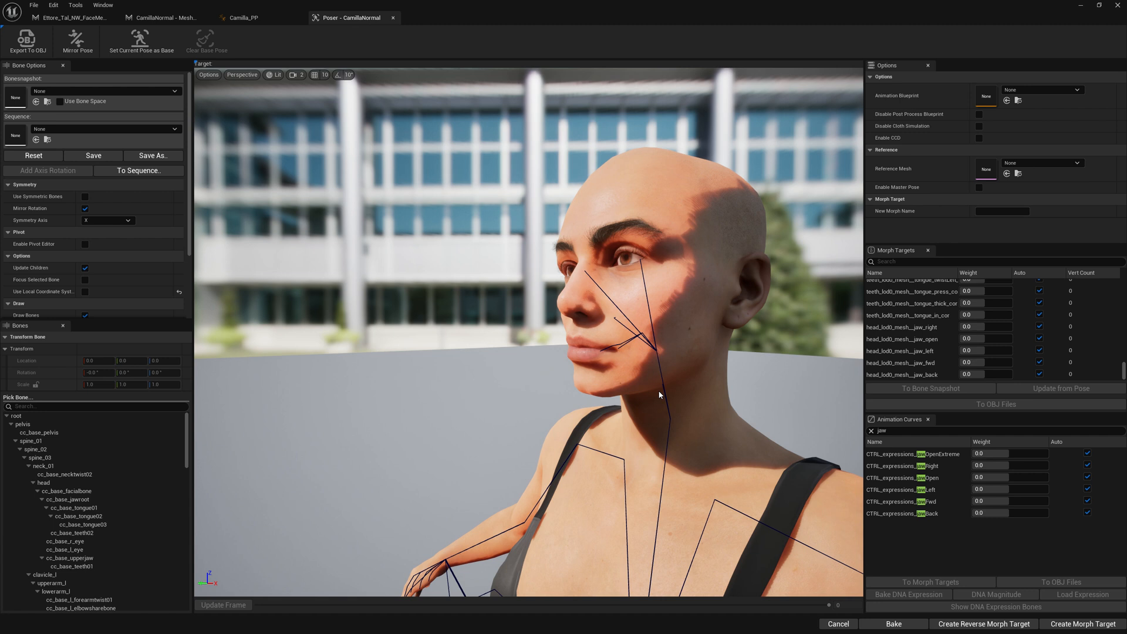
scroll(681, 395, up, 3)
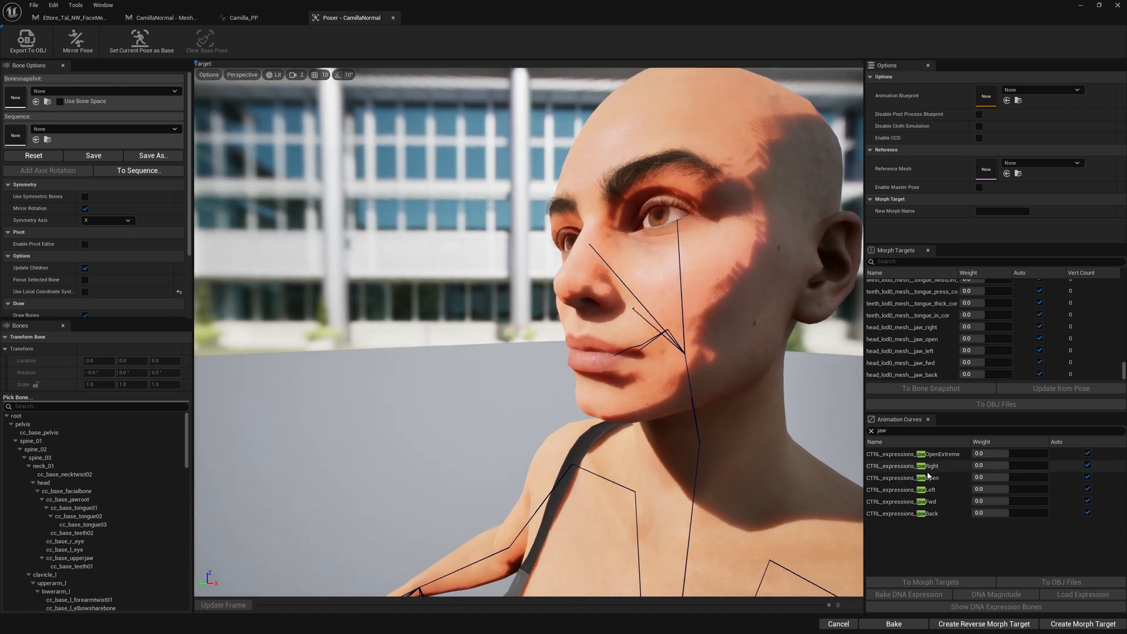
With CTRL_expressions_jawOpen selected, rotate cc_base_jawroot to open Camilla's mouth
click(929, 476)
click(106, 499)
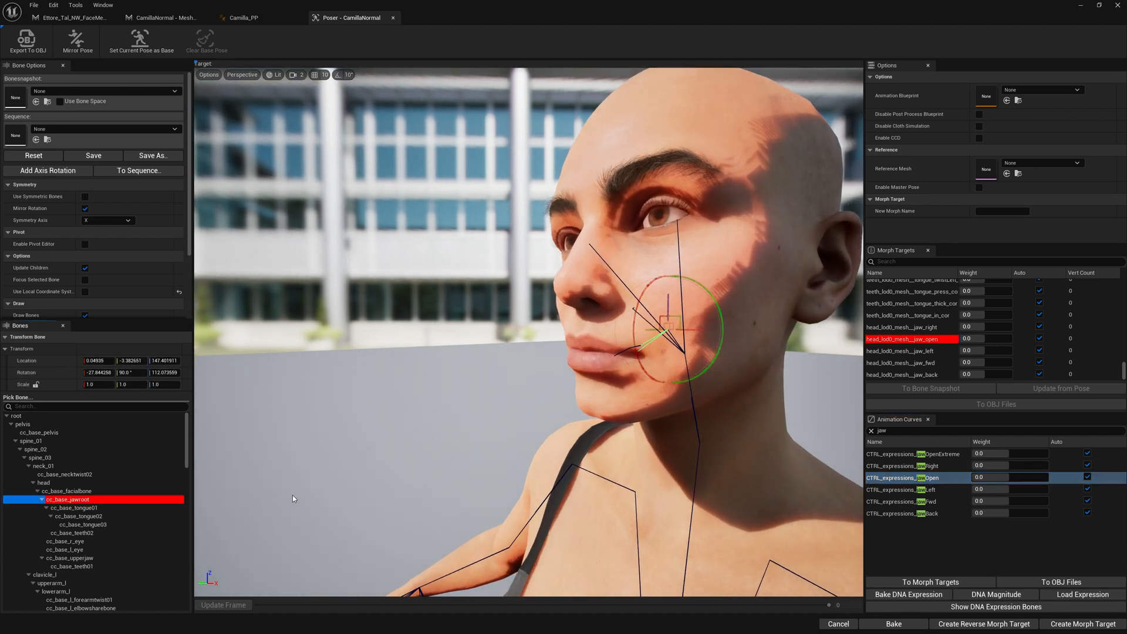
right_drag(292, 495, 830, 497)
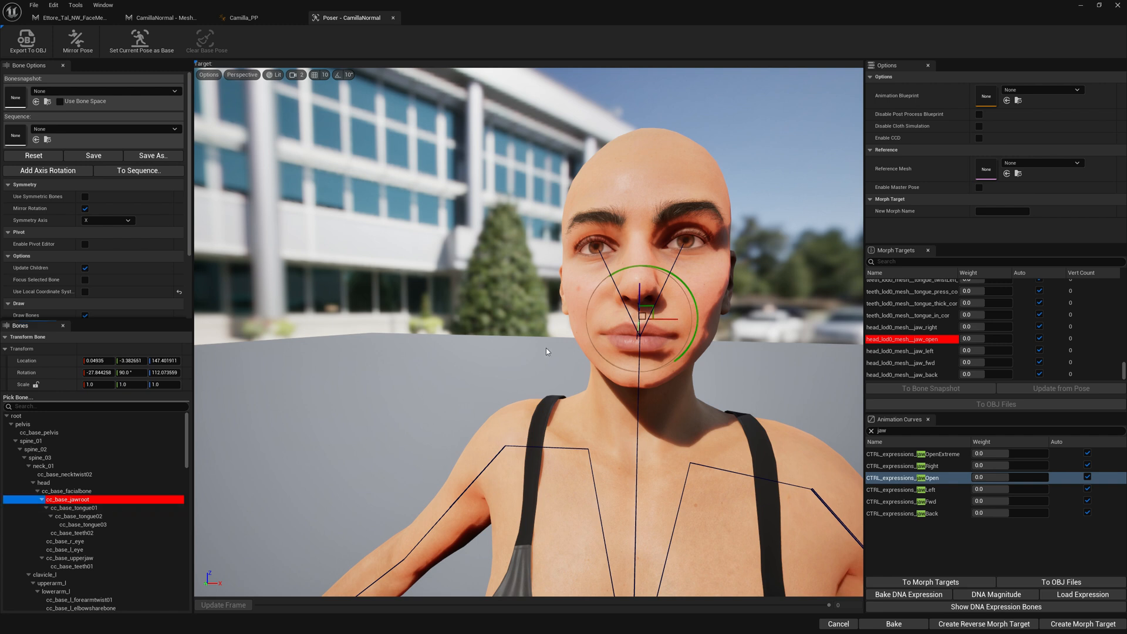
right_drag(546, 348, 459, 348)
drag(646, 267, 636, 300)
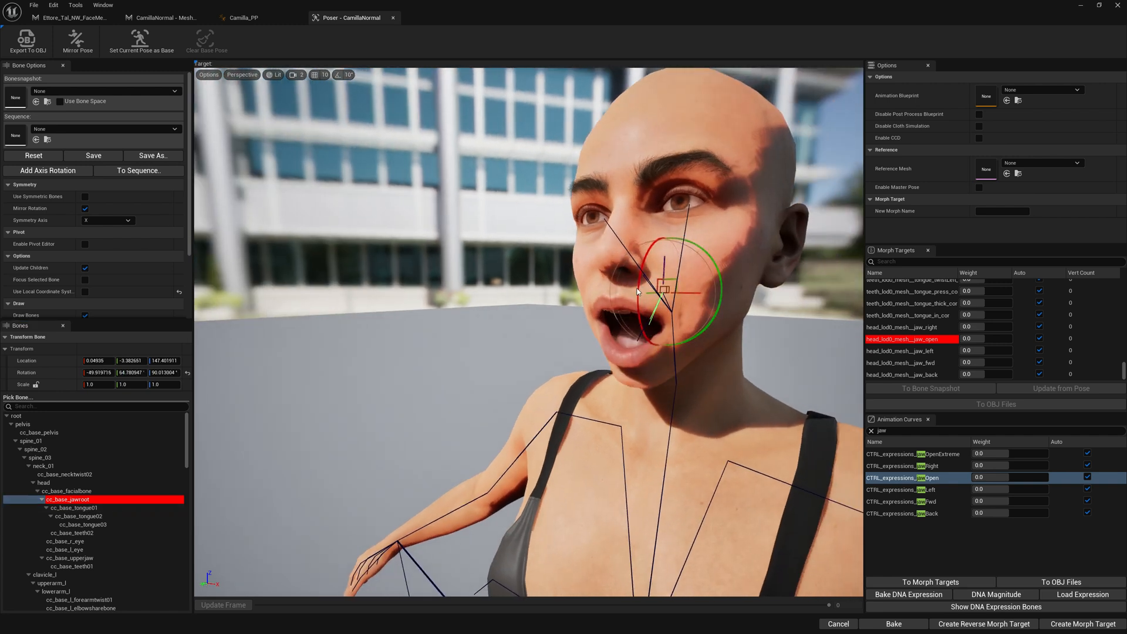
right_drag(528, 353, 616, 334)
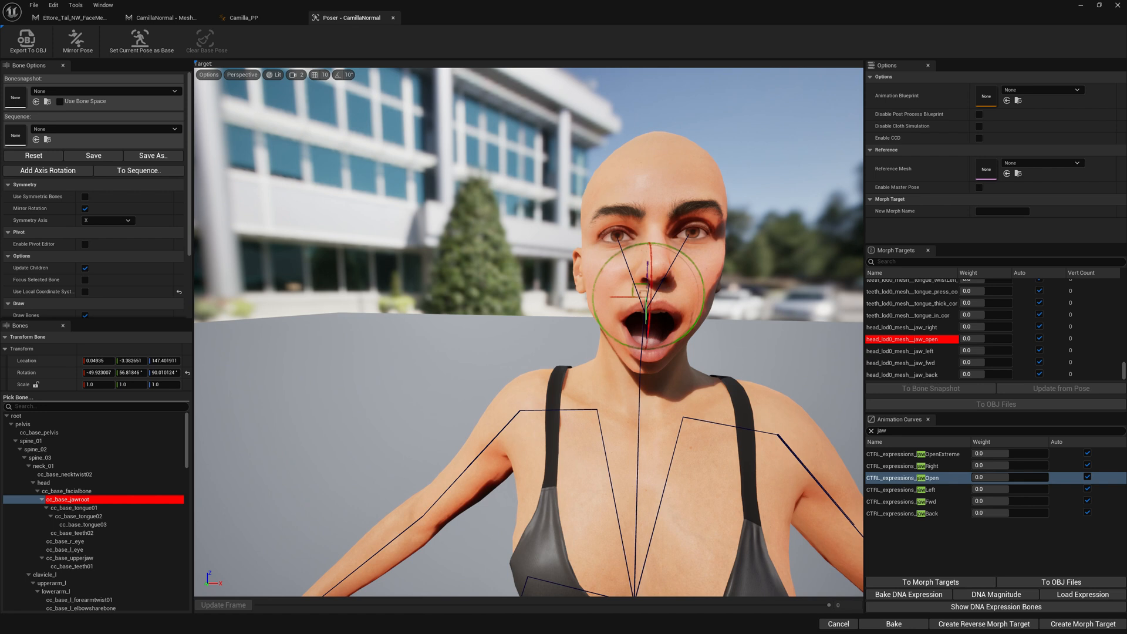
scroll(529, 353, down, 3)
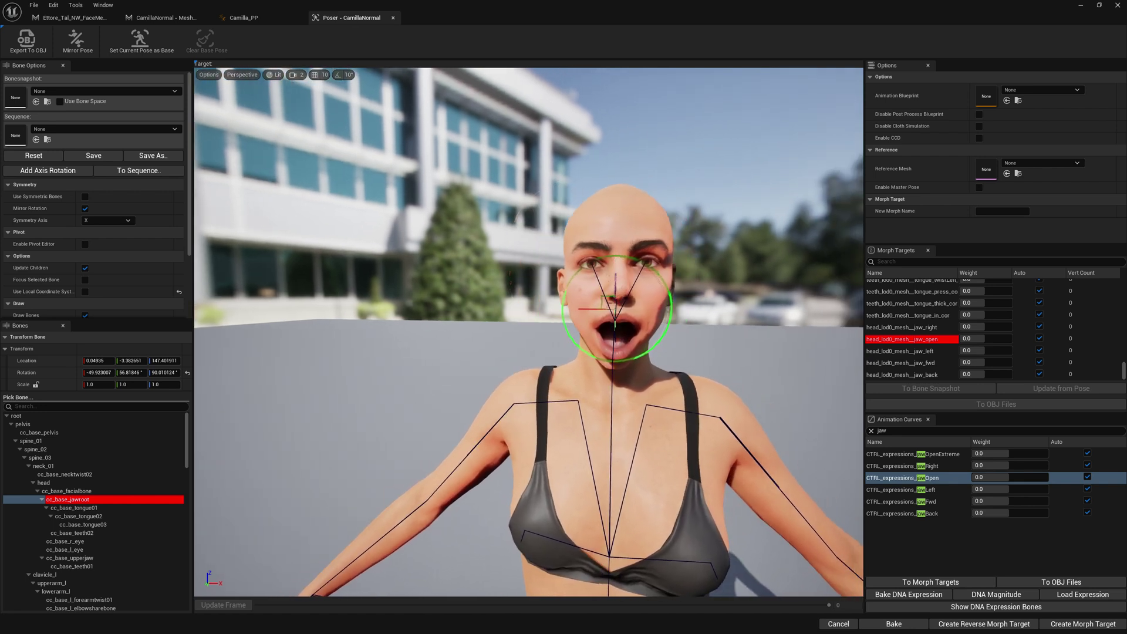
right_drag(529, 352, 520, 353)
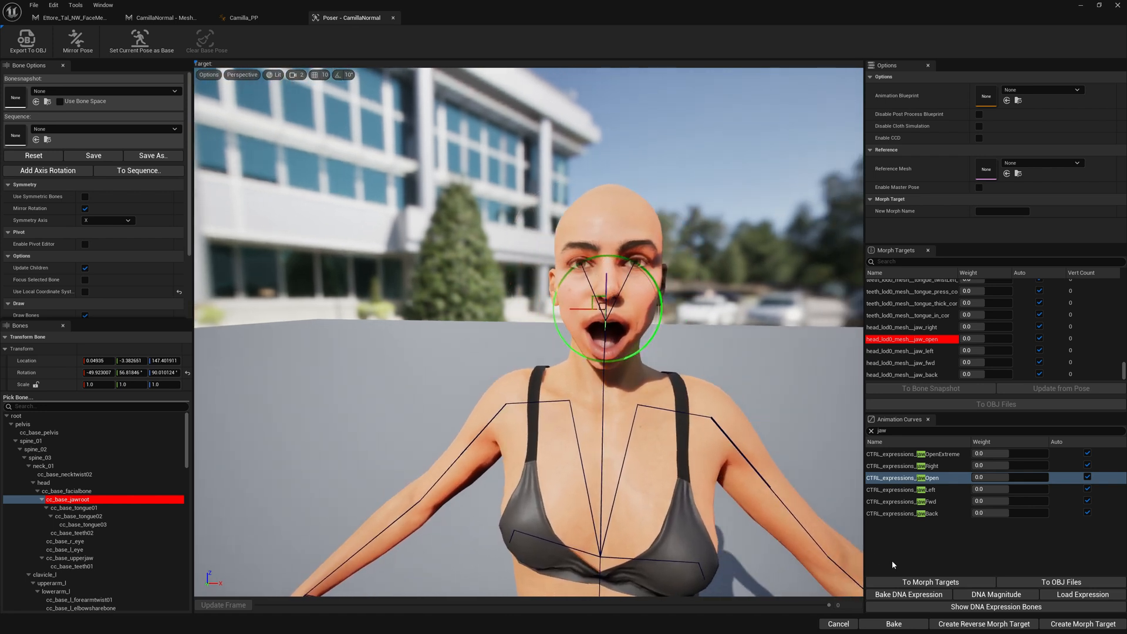
Bake the open-jaw pose into the jawOpen expression and raise its weight to test
click(920, 596)
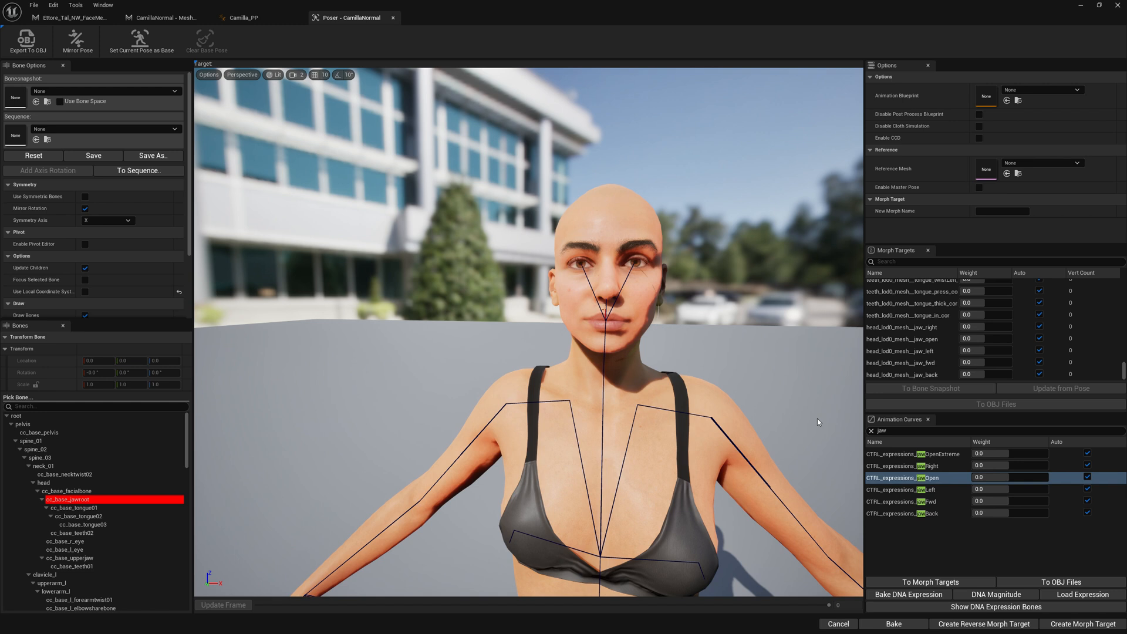
drag(1011, 479, 1045, 477)
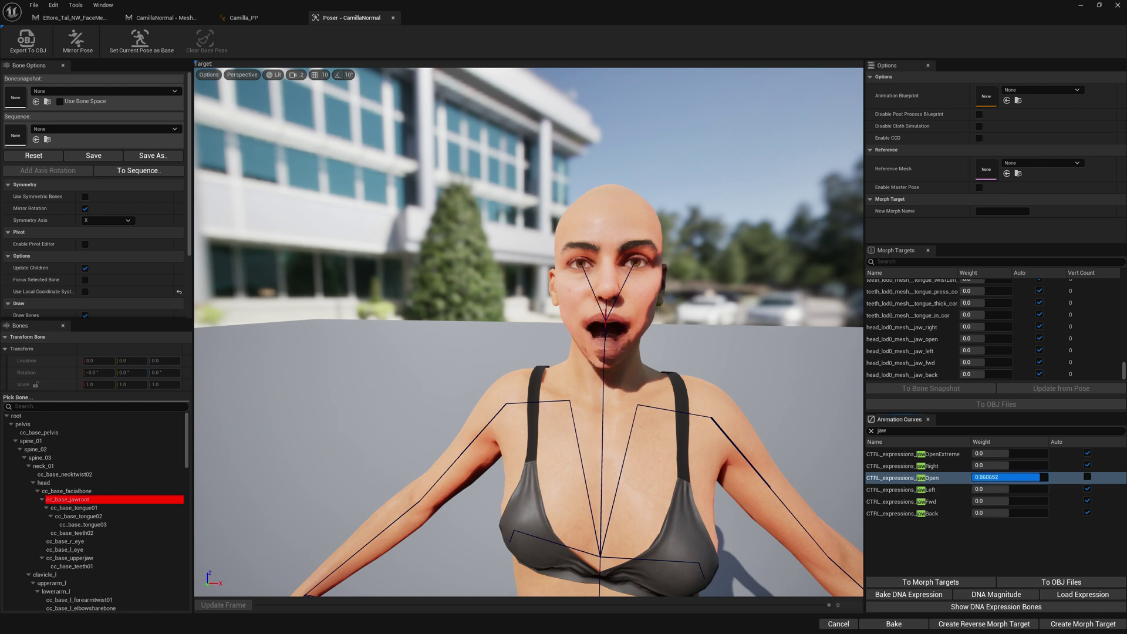
Zero jawOpen, rotate the jaw root sideways for jawRight and bake it as a DNA expression
click(1088, 477)
scroll(502, 410, up, 3)
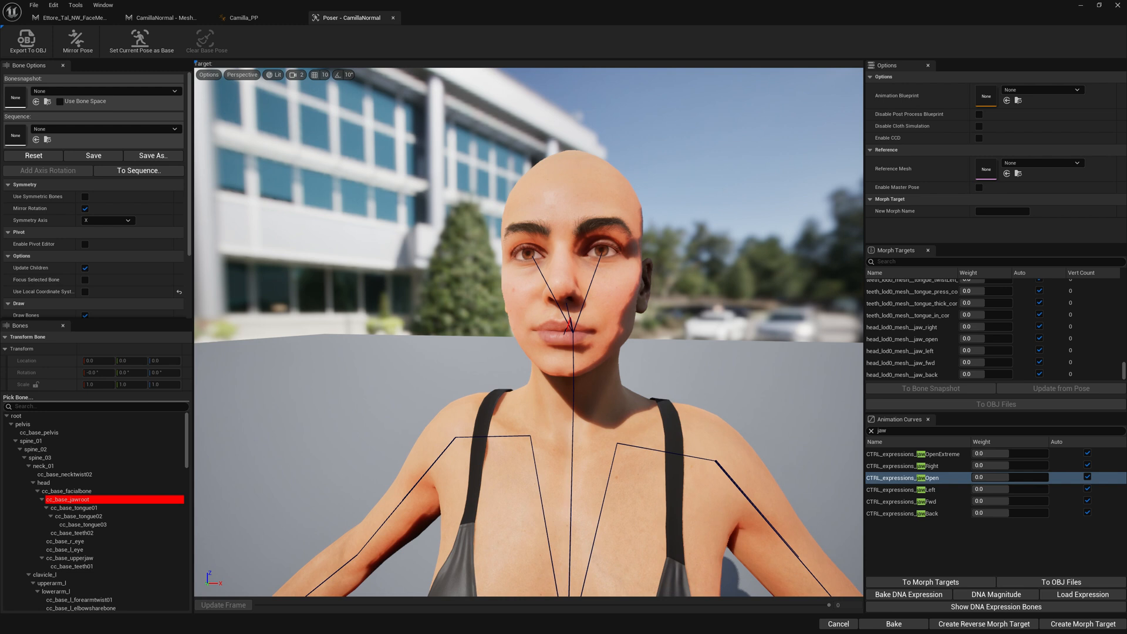
click(923, 466)
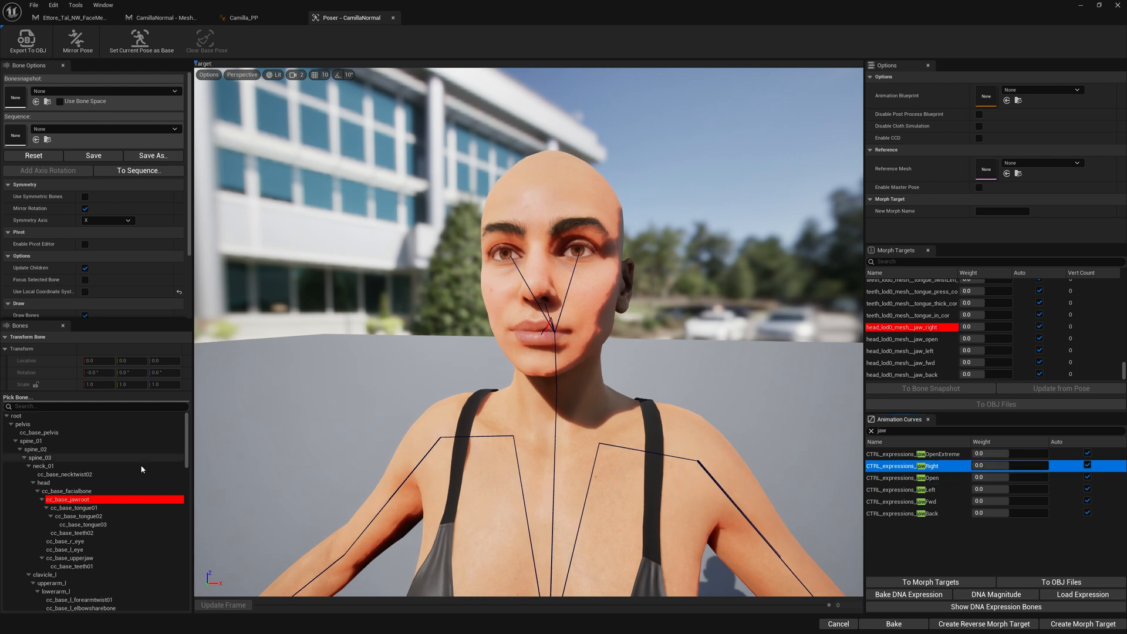
click(69, 499)
right_drag(467, 387, 645, 275)
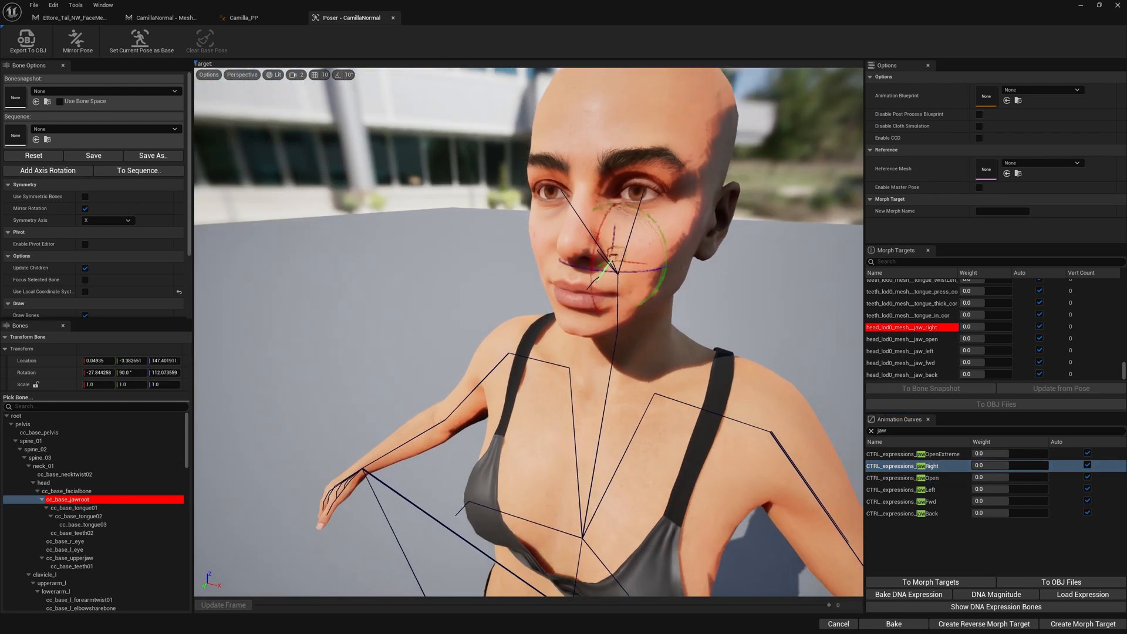
drag(645, 276, 634, 275)
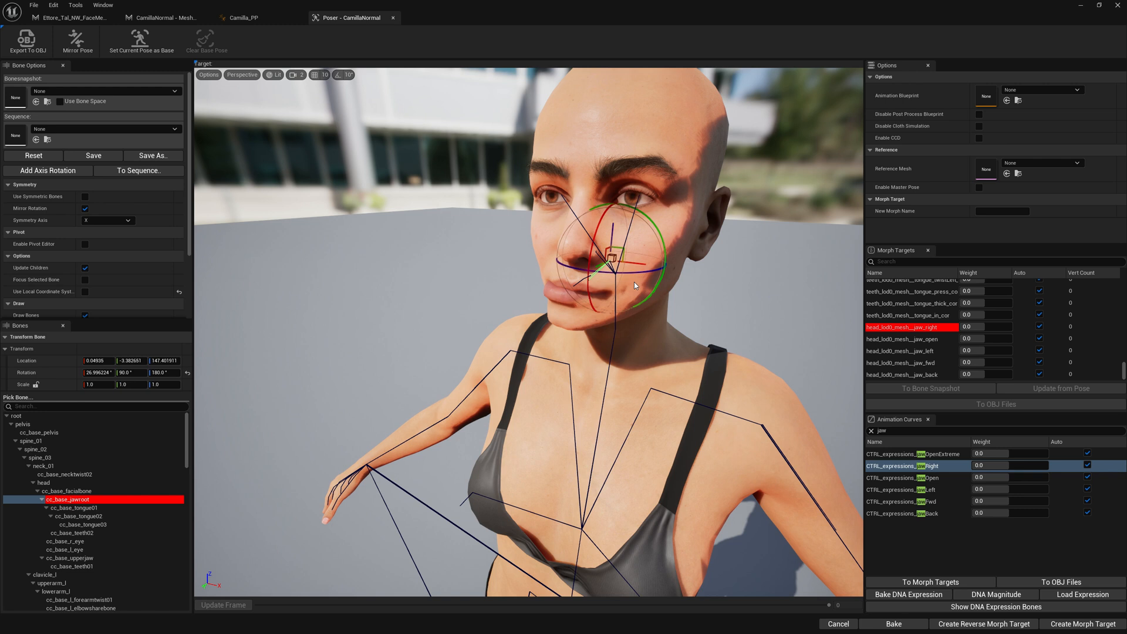
right_drag(634, 281, 655, 325)
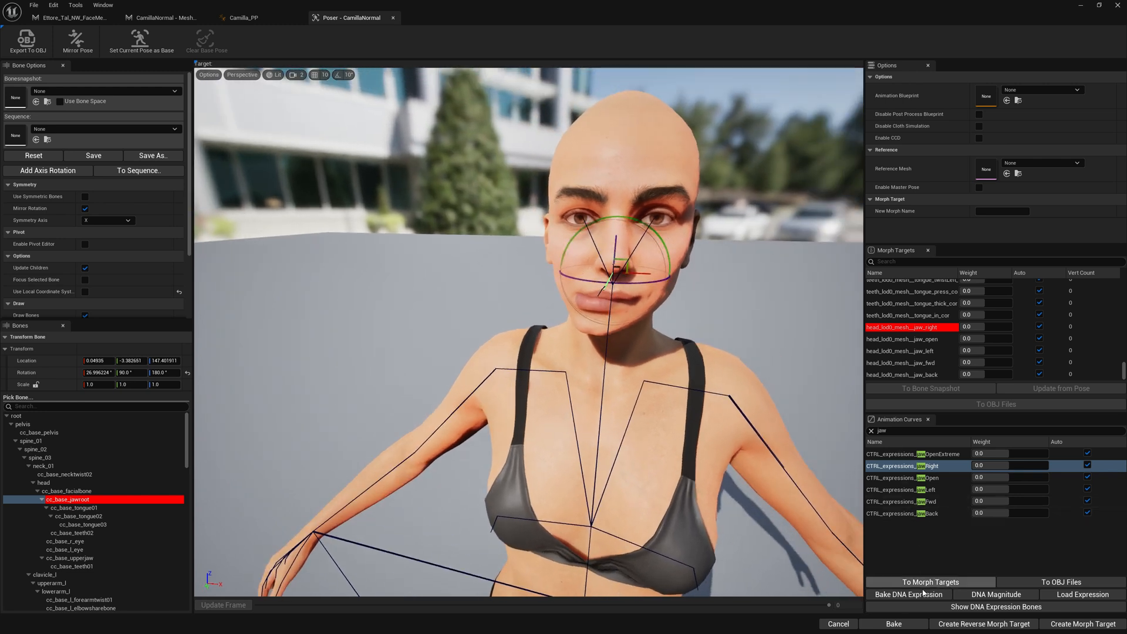
click(908, 594)
click(610, 336)
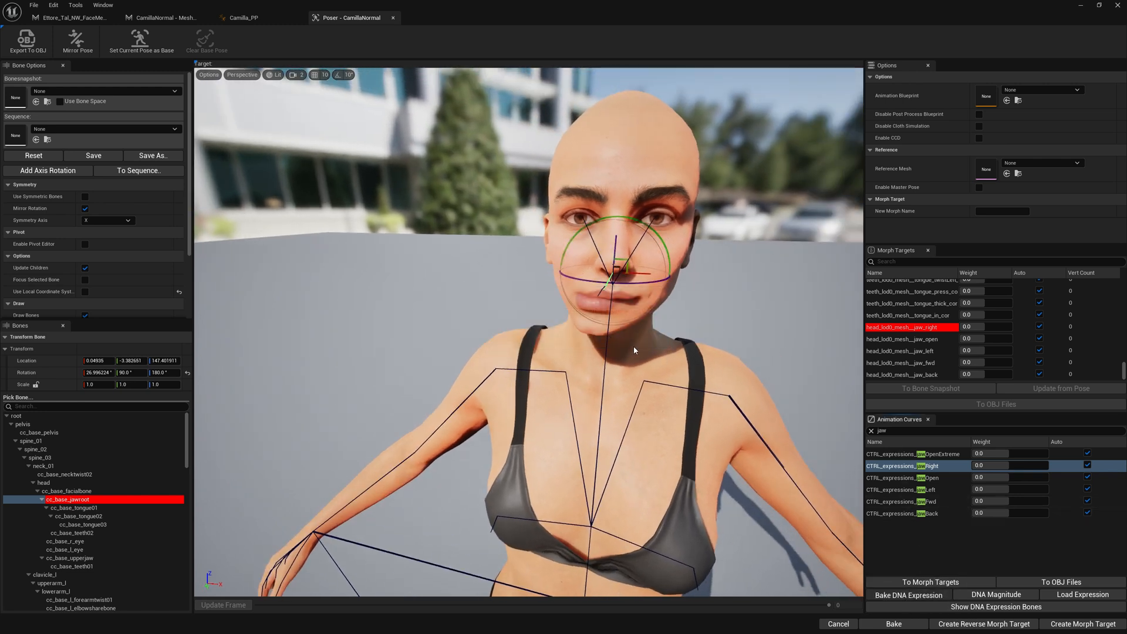
Rotate the jaw root for jawLeft and bake it as a DNA expression
click(925, 491)
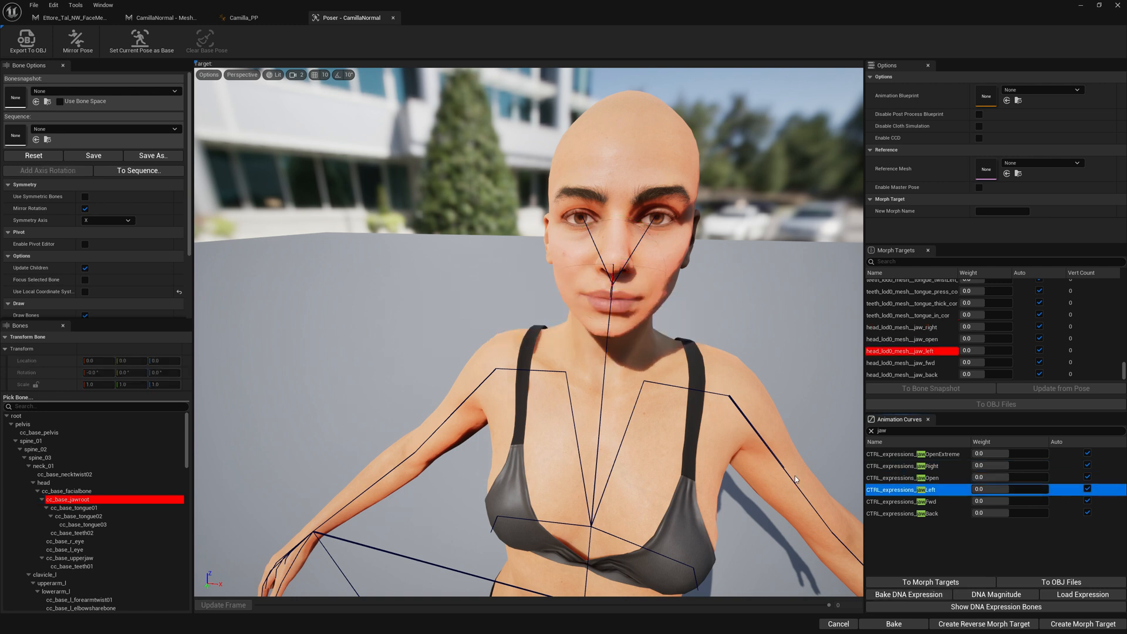
click(115, 500)
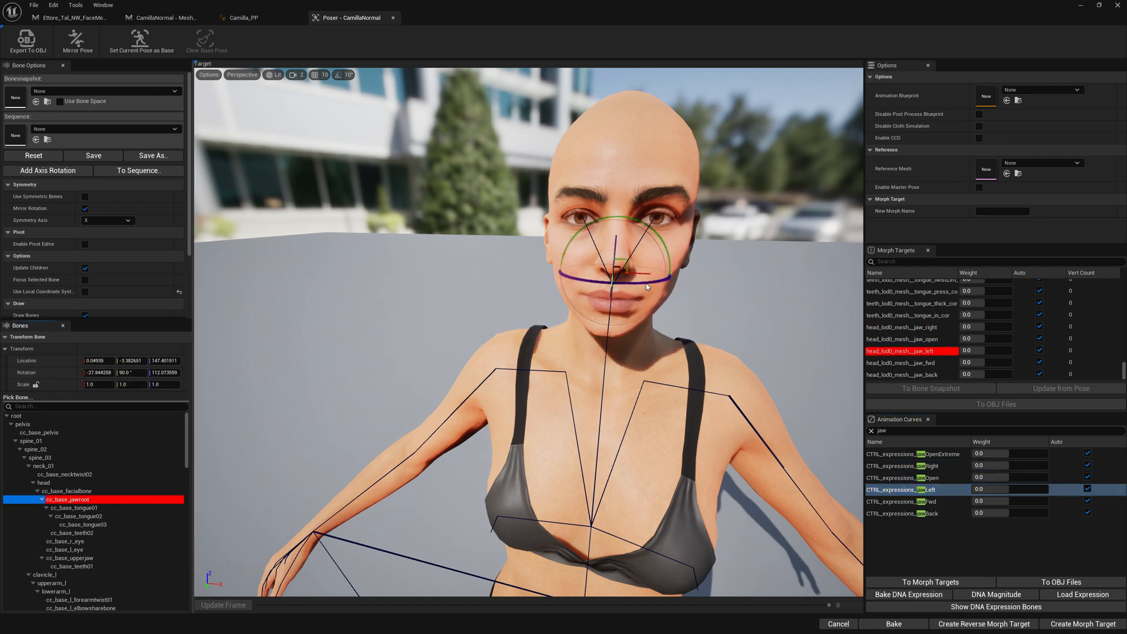
drag(646, 285, 661, 284)
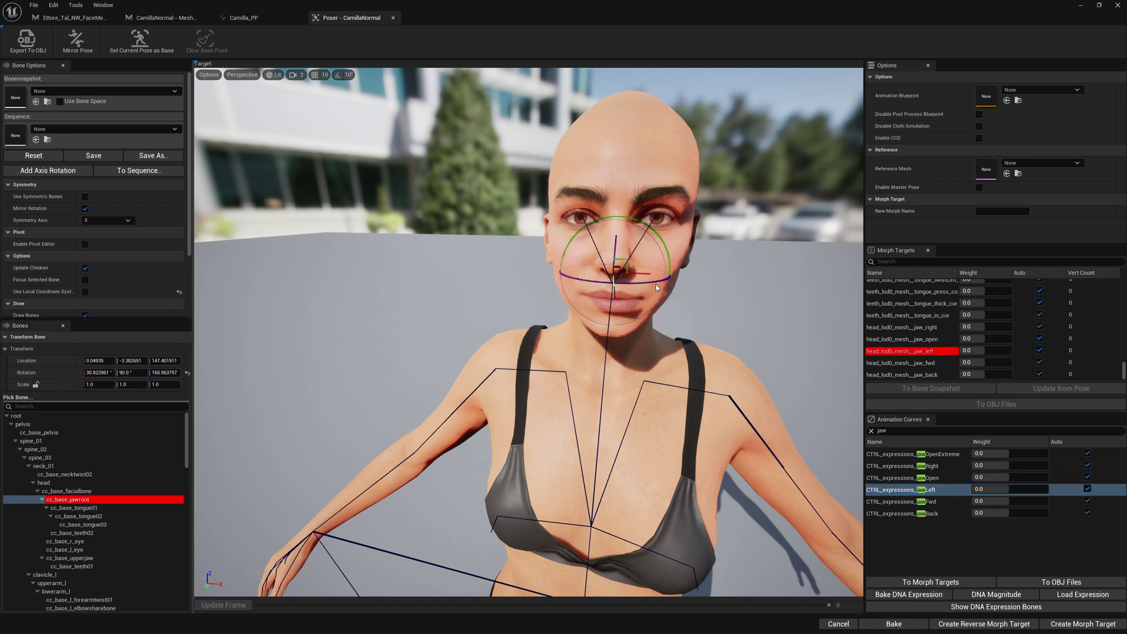
click(908, 595)
click(607, 337)
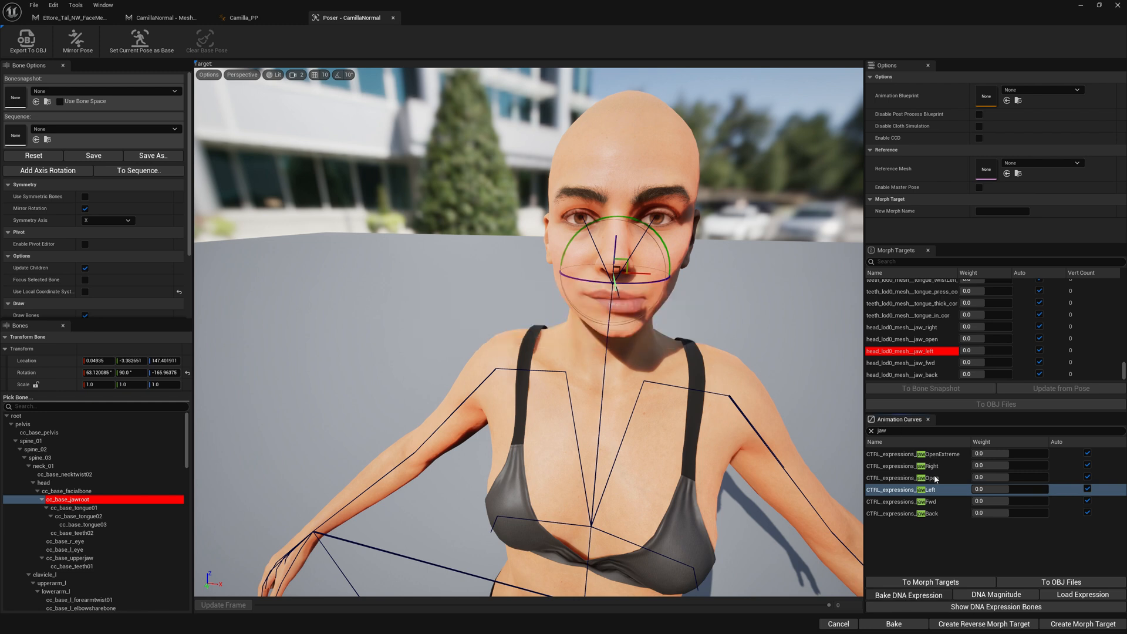
Rotate cc_base_jawroot forward for jawFwd and bake it as a DNA expression
click(930, 502)
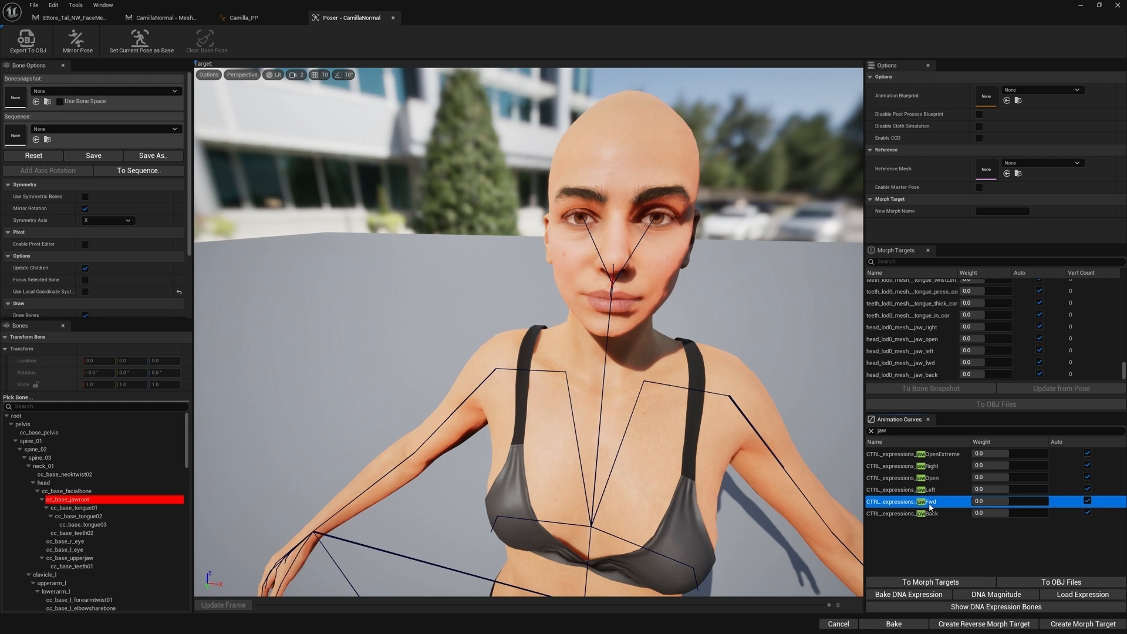
click(69, 499)
scroll(529, 352, up, 4)
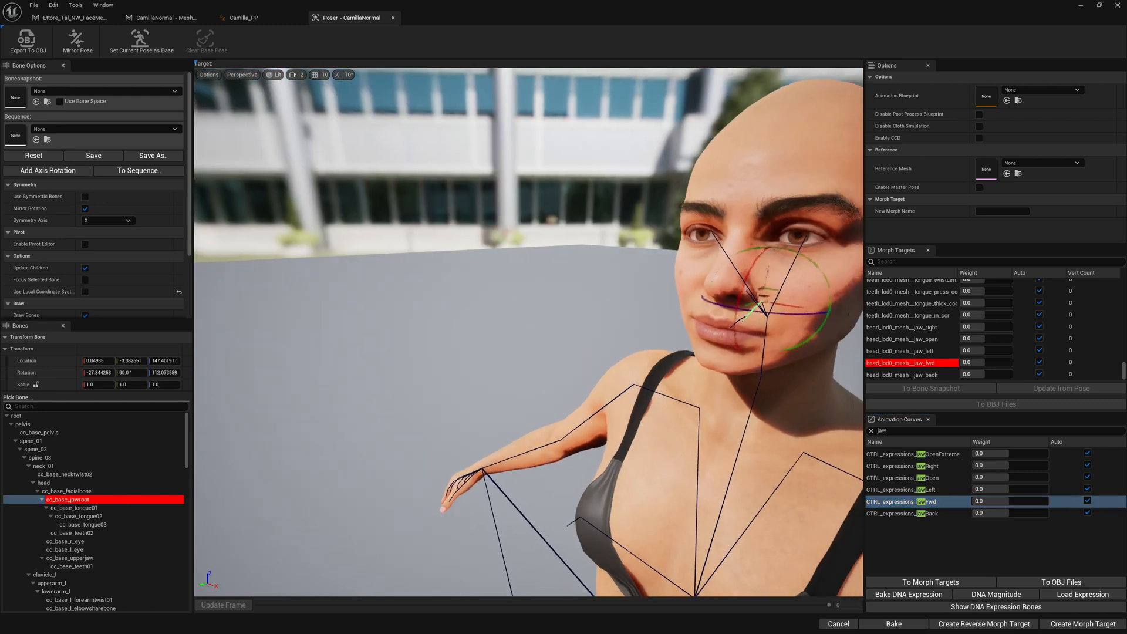
right_drag(616, 353, 528, 352)
drag(595, 304, 581, 317)
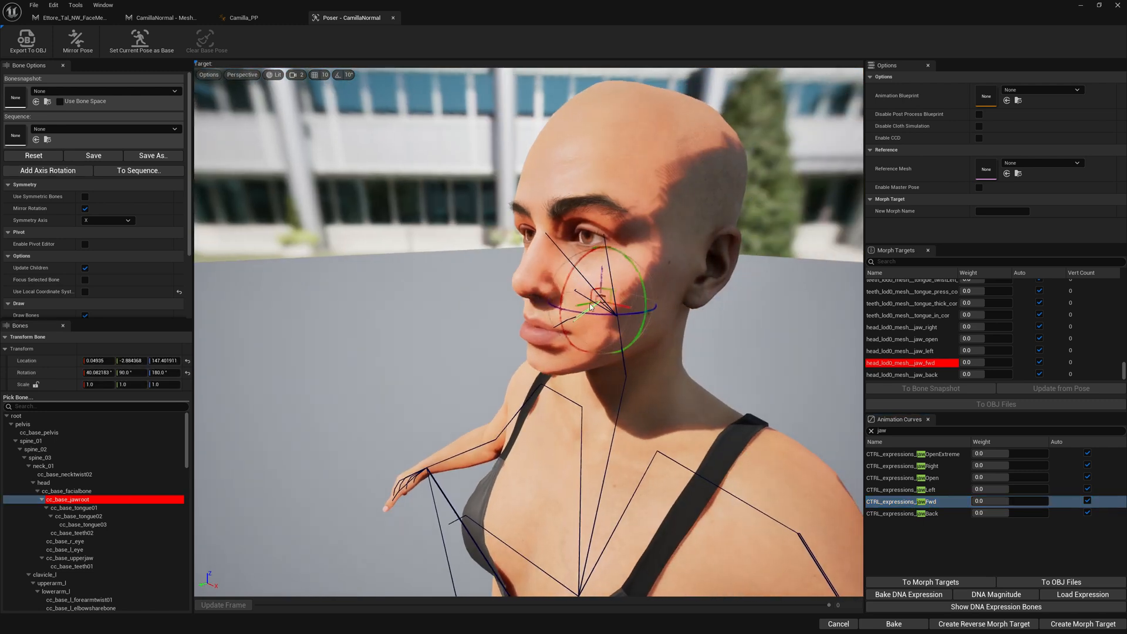
click(908, 595)
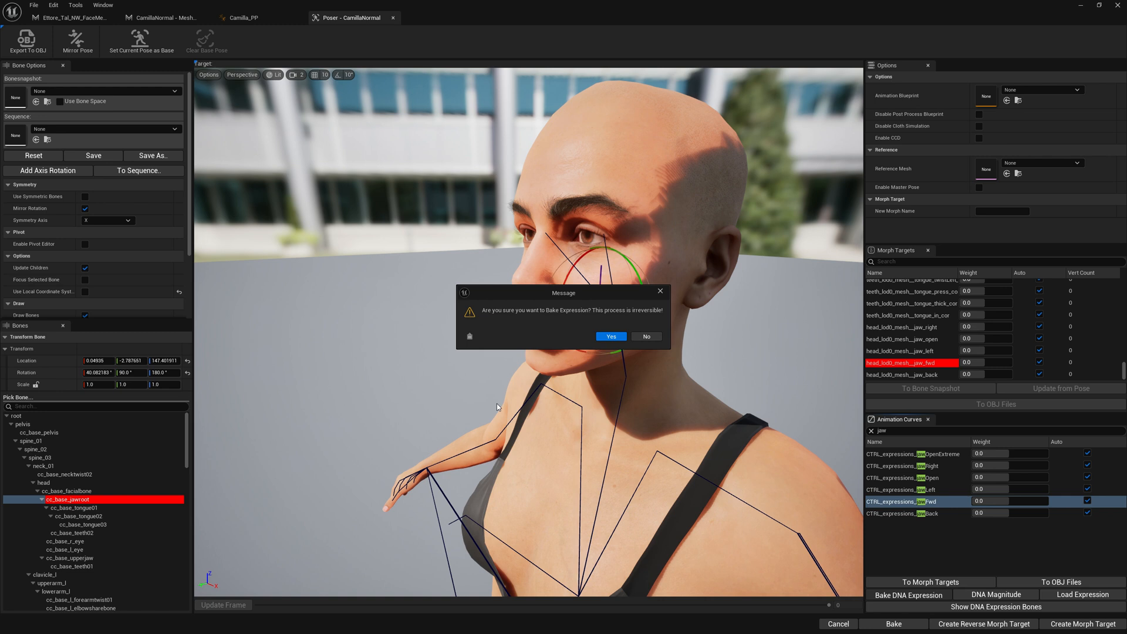
click(612, 336)
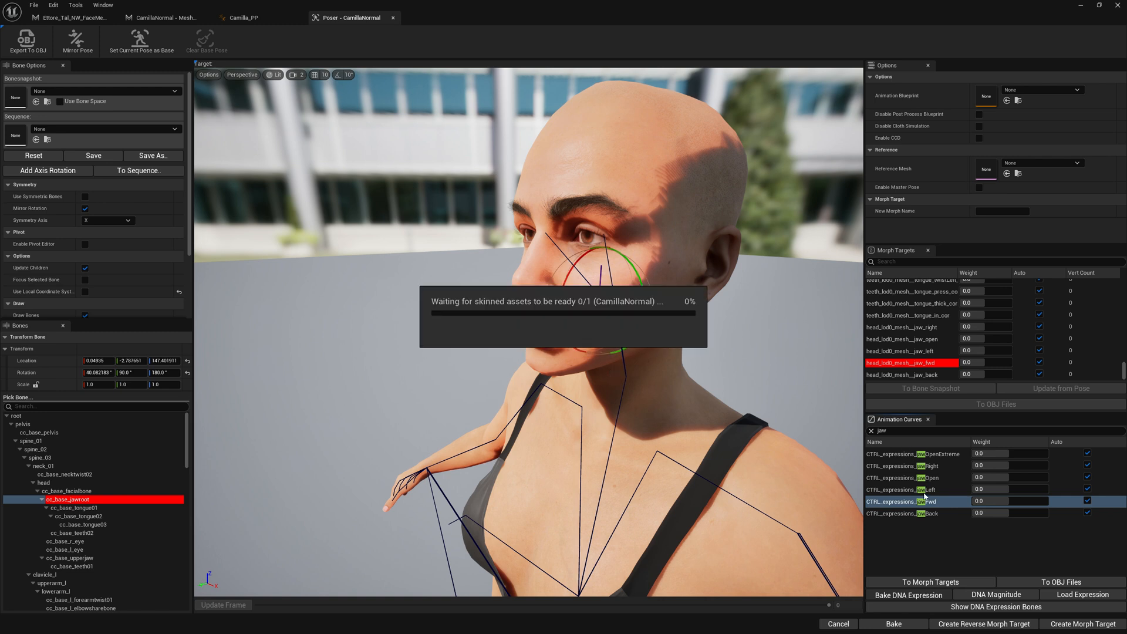
Pose the jaw root for jawBack and bake it as a DNA expression
click(924, 513)
click(174, 501)
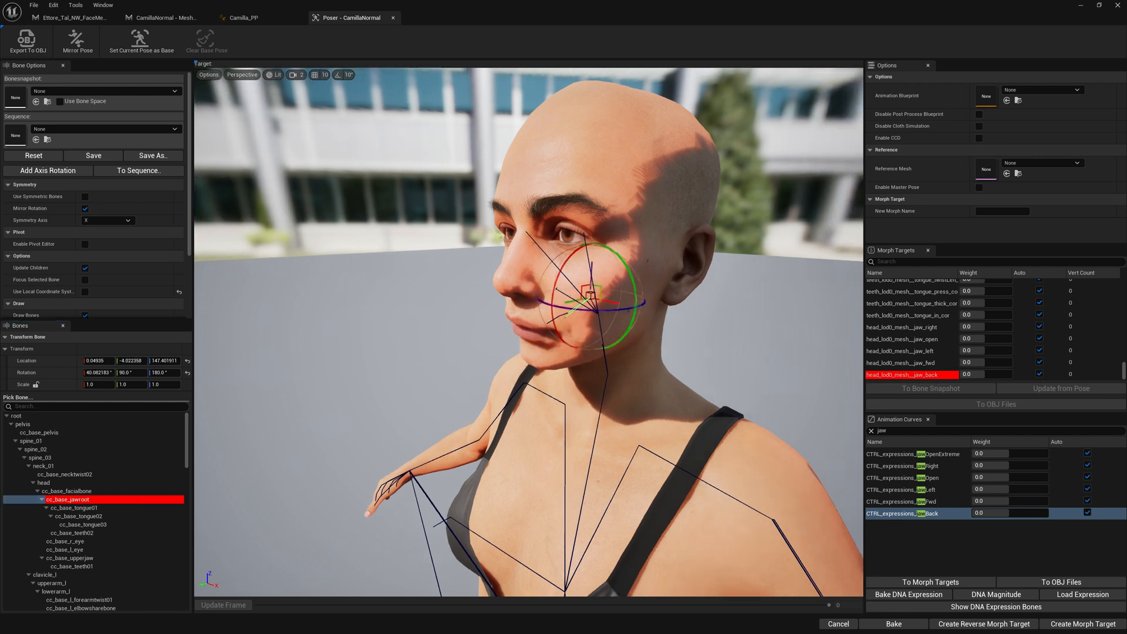
right_drag(586, 301, 370, 300)
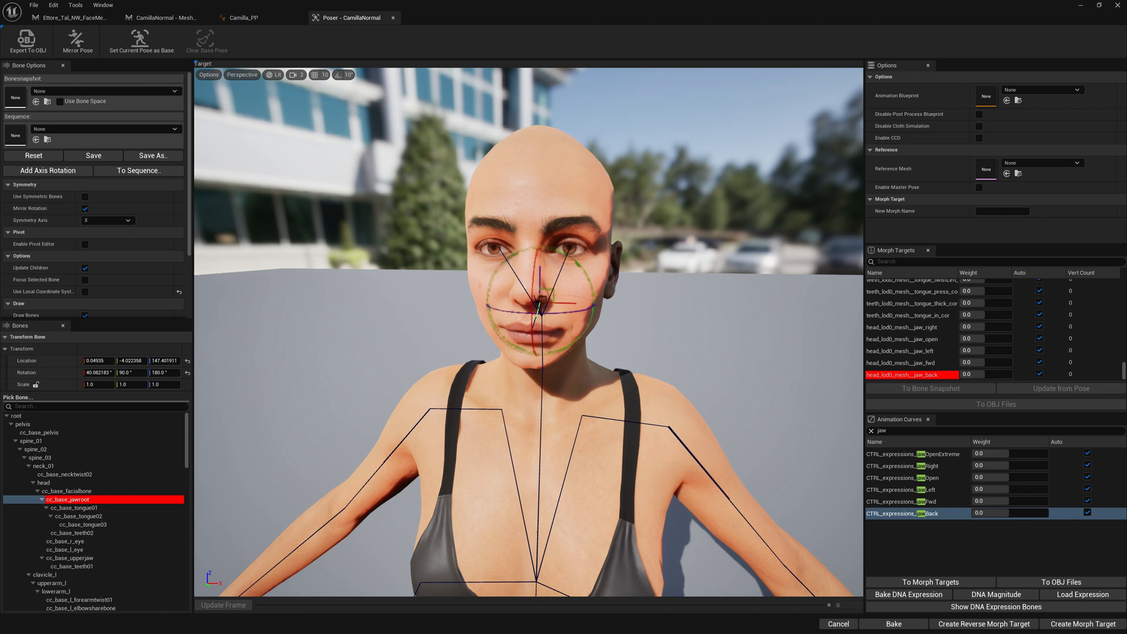
scroll(528, 308, up, 4)
mouse_move(440, 308)
right_down()
mouse_move(616, 309)
mouse_move(440, 308)
right_up()
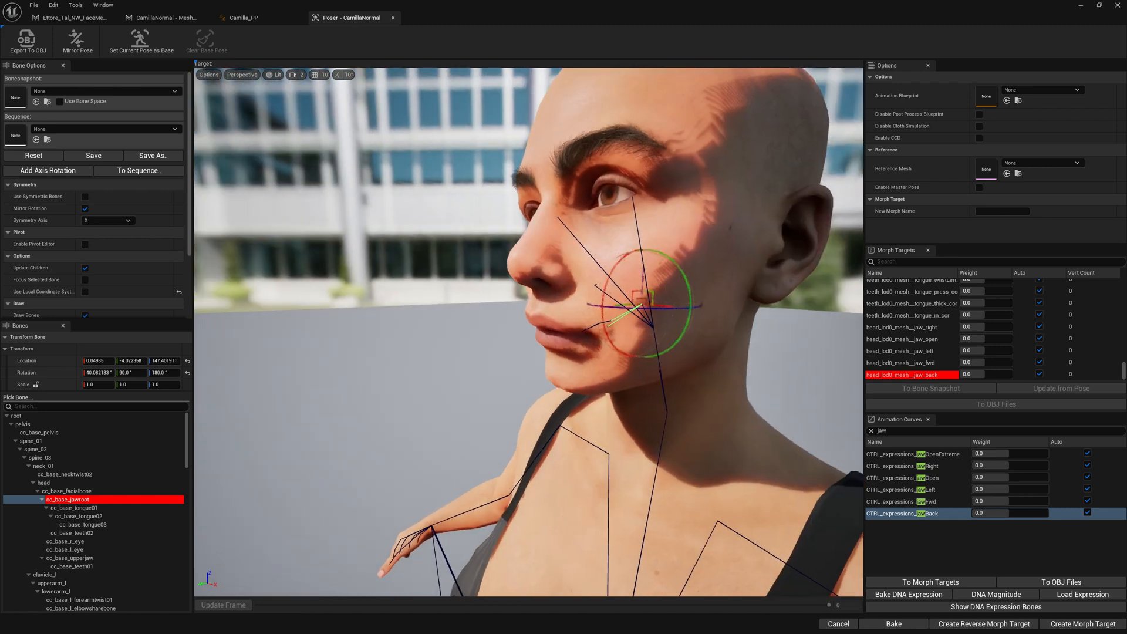
scroll(528, 308, down, 3)
click(910, 594)
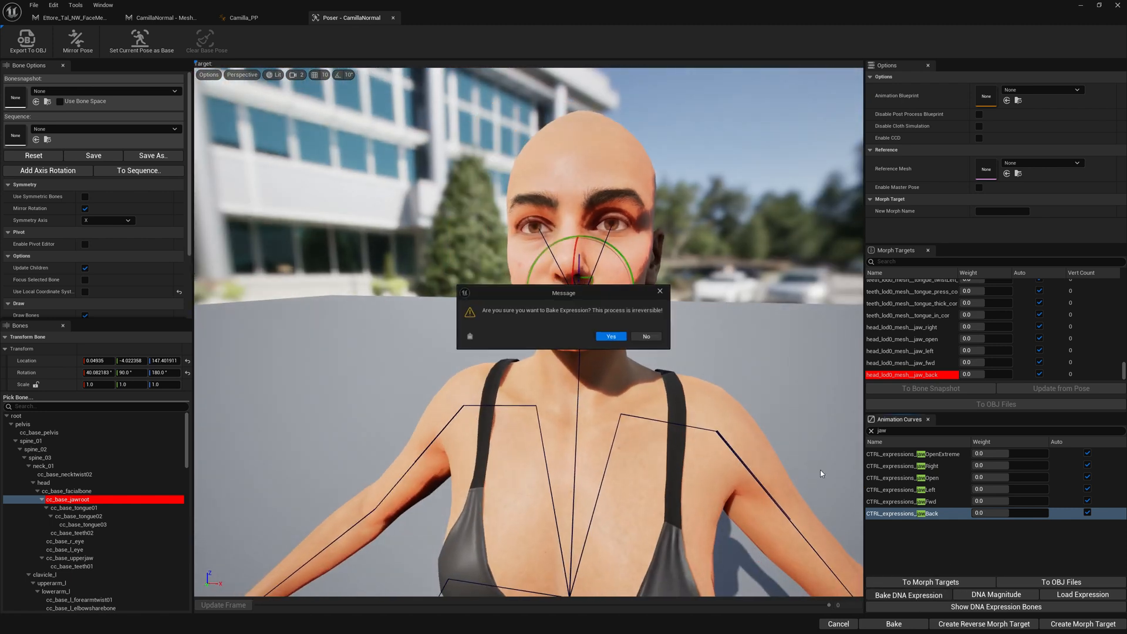
click(610, 337)
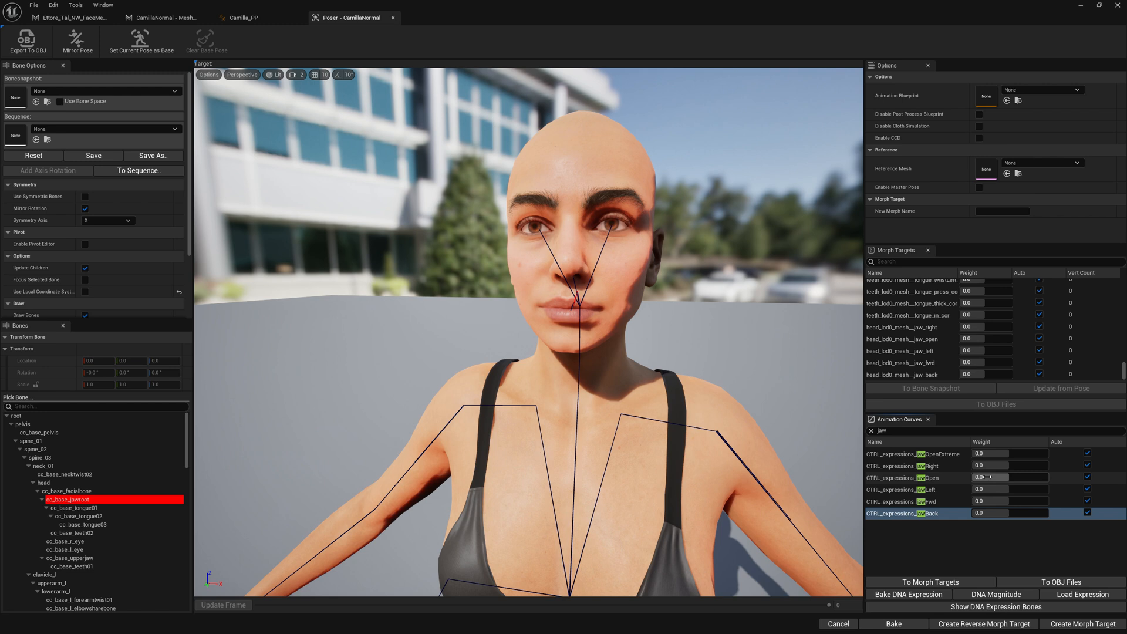
Test the jawOpen, jawFwd and jawBack curves at full weight on Camilla's face
drag(990, 476, 978, 478)
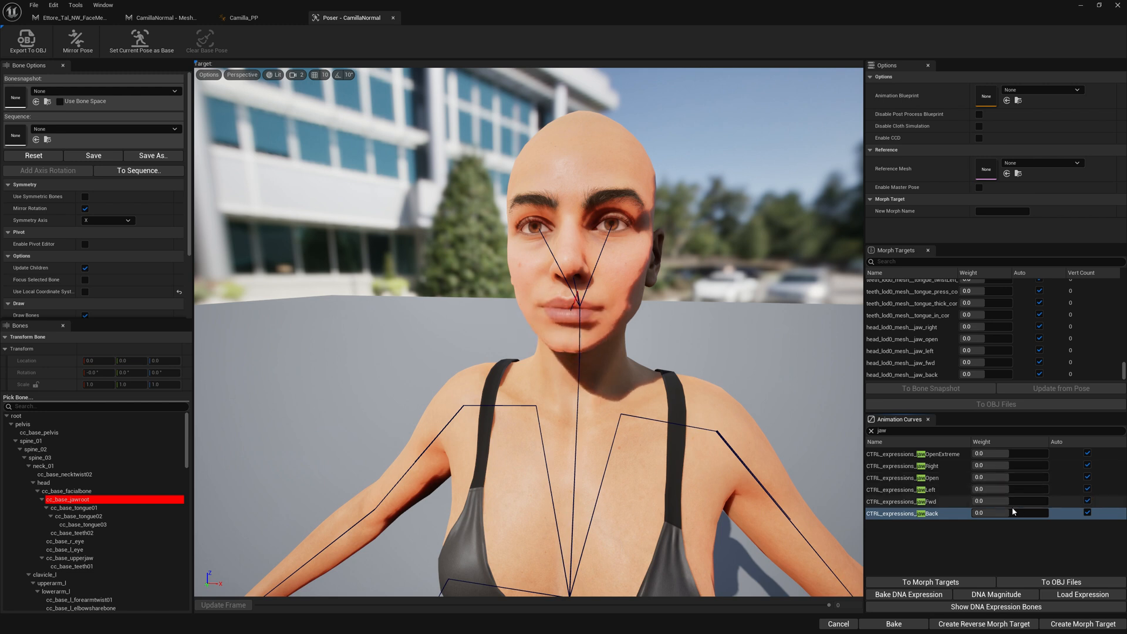
drag(980, 501, 1022, 502)
middle_drag(656, 412, 529, 353)
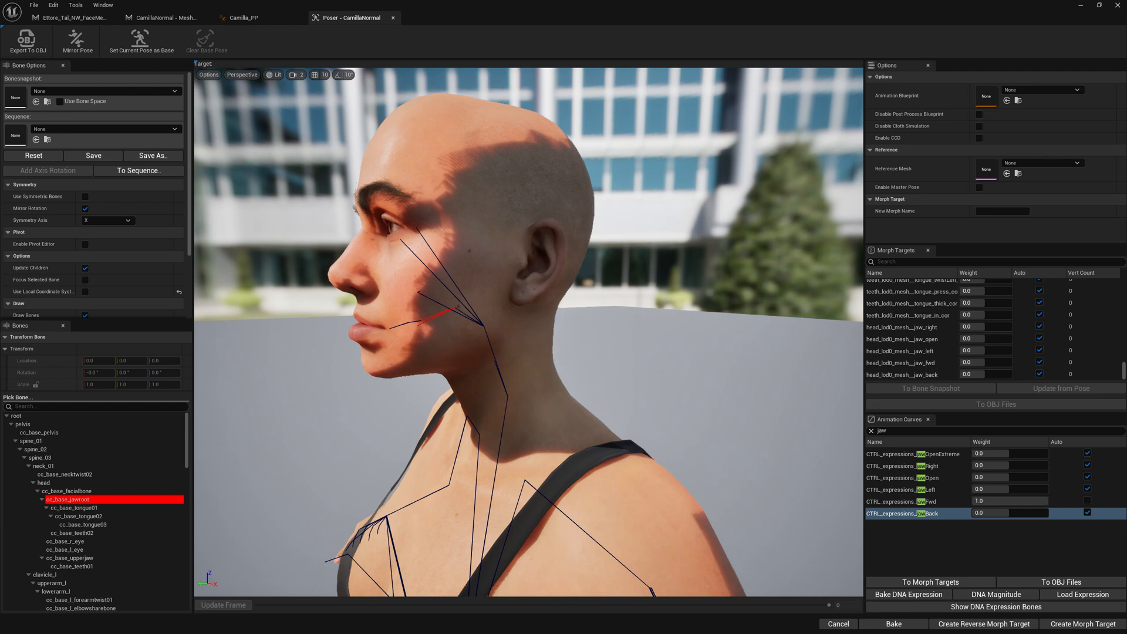
click(1088, 501)
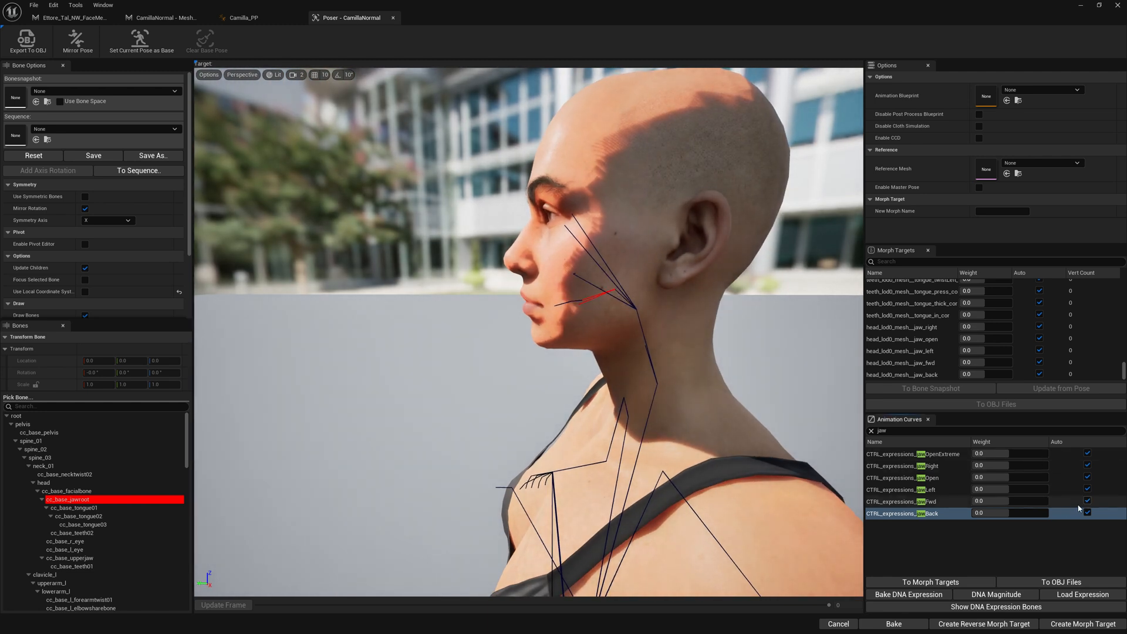
drag(979, 512, 1021, 512)
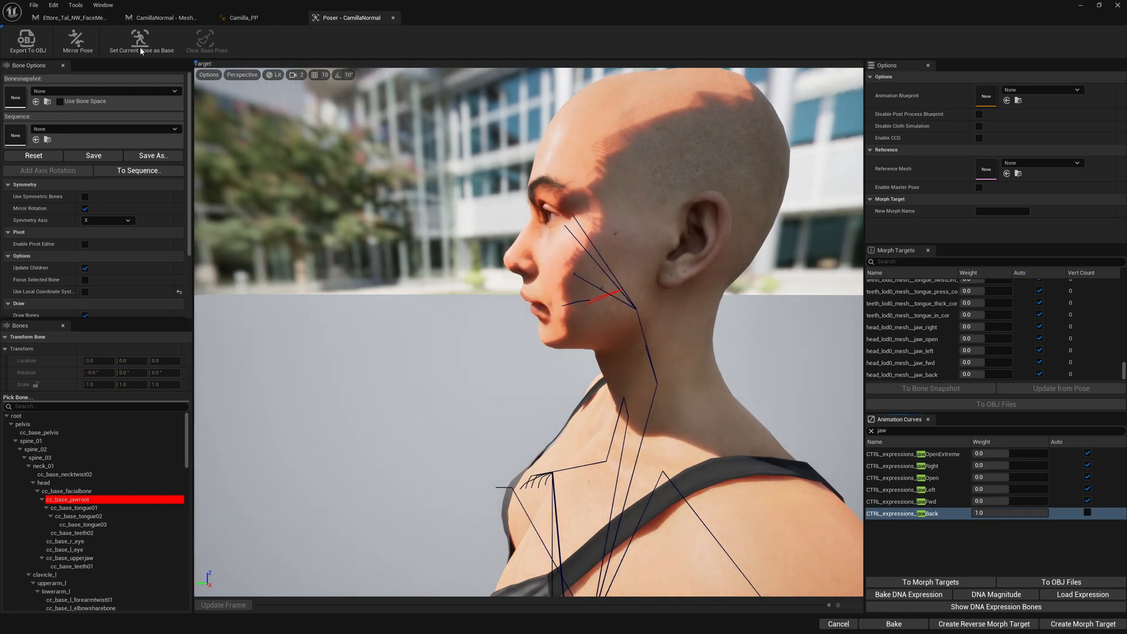
Save the CamillaNormal mesh with Save Selected, then reset jawBack to zero in the Poser
click(162, 17)
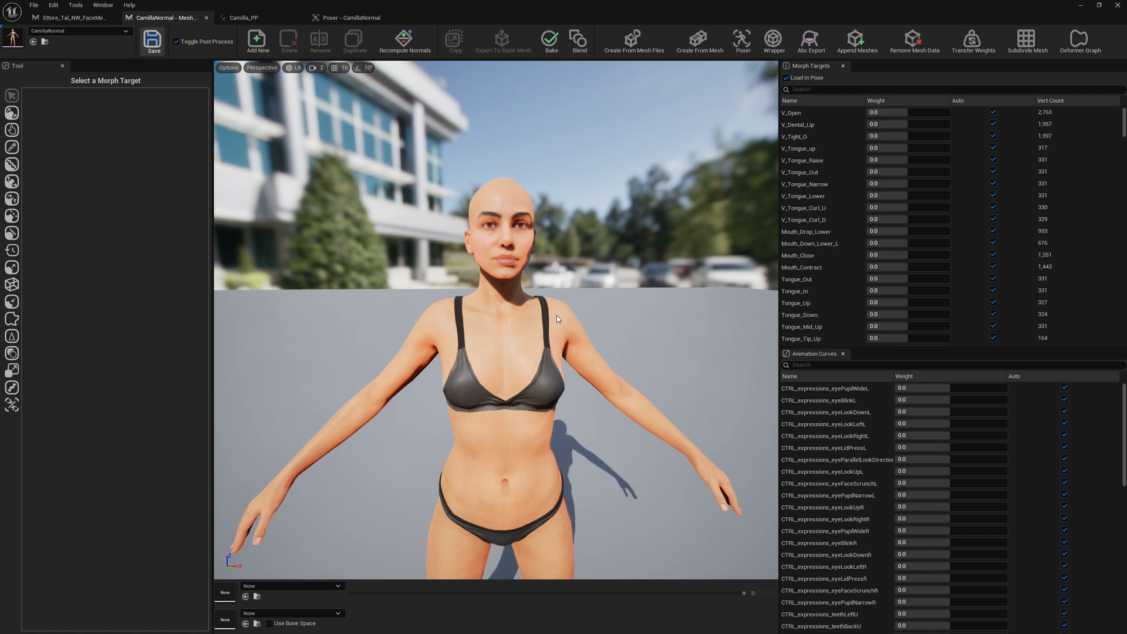
key(ctrl+s)
click(585, 419)
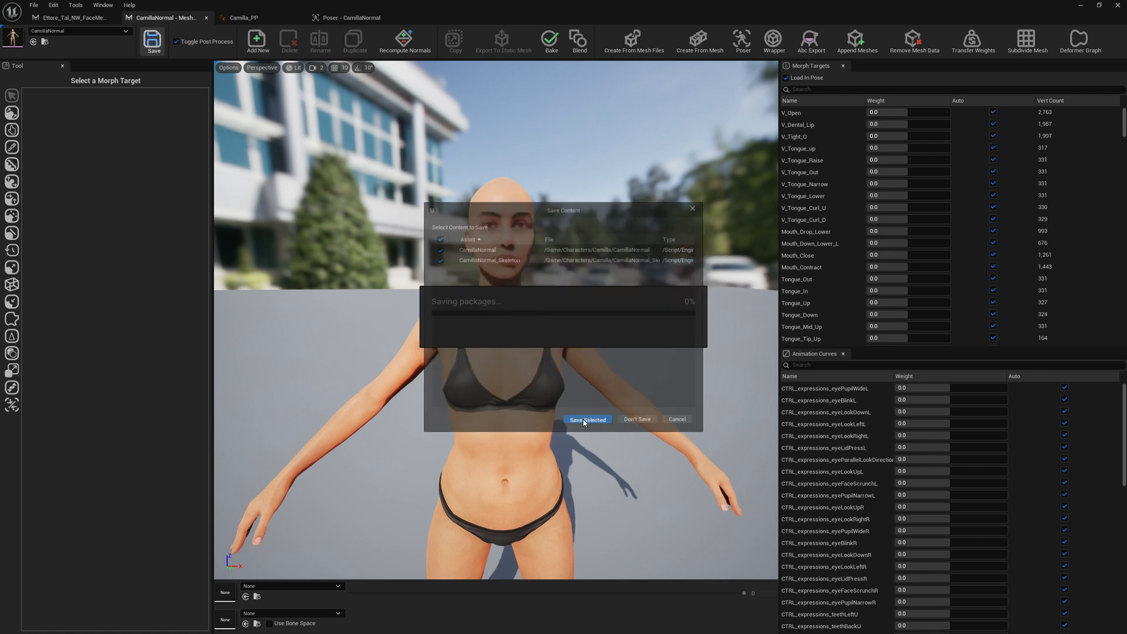
click(343, 19)
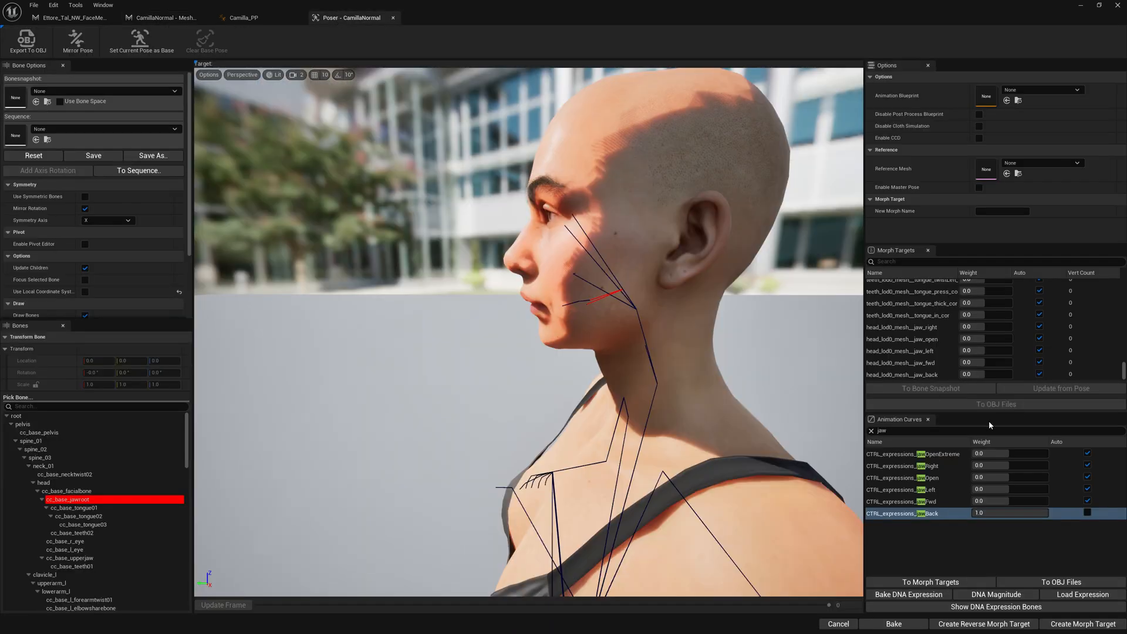
click(1087, 513)
right_drag(617, 334, 397, 335)
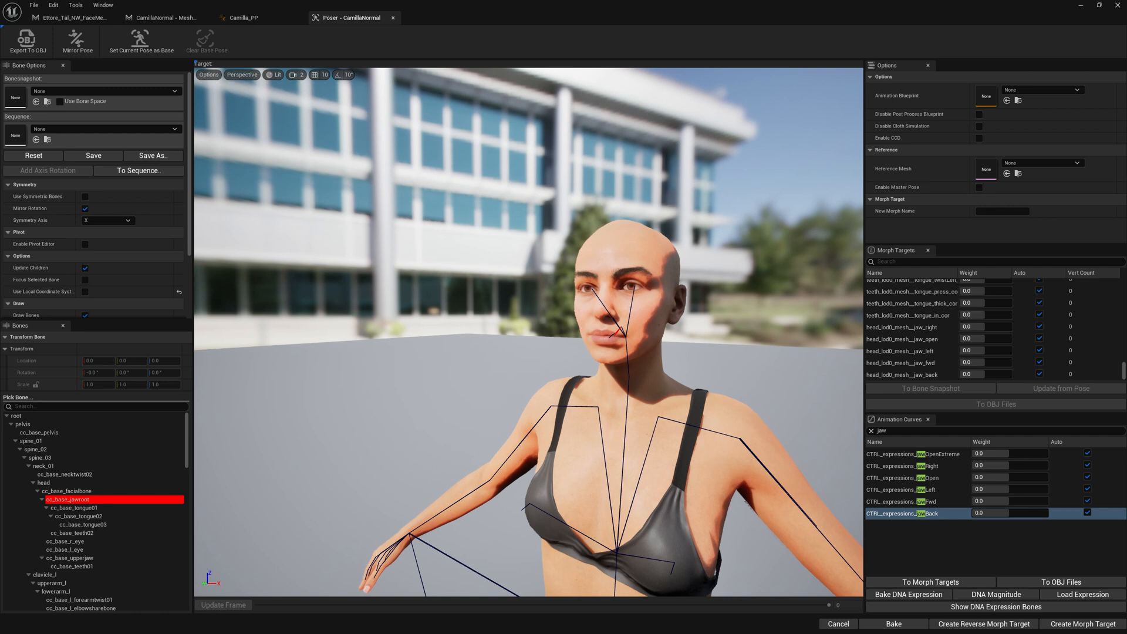
scroll(682, 362, up, 6)
scroll(682, 362, down, 3)
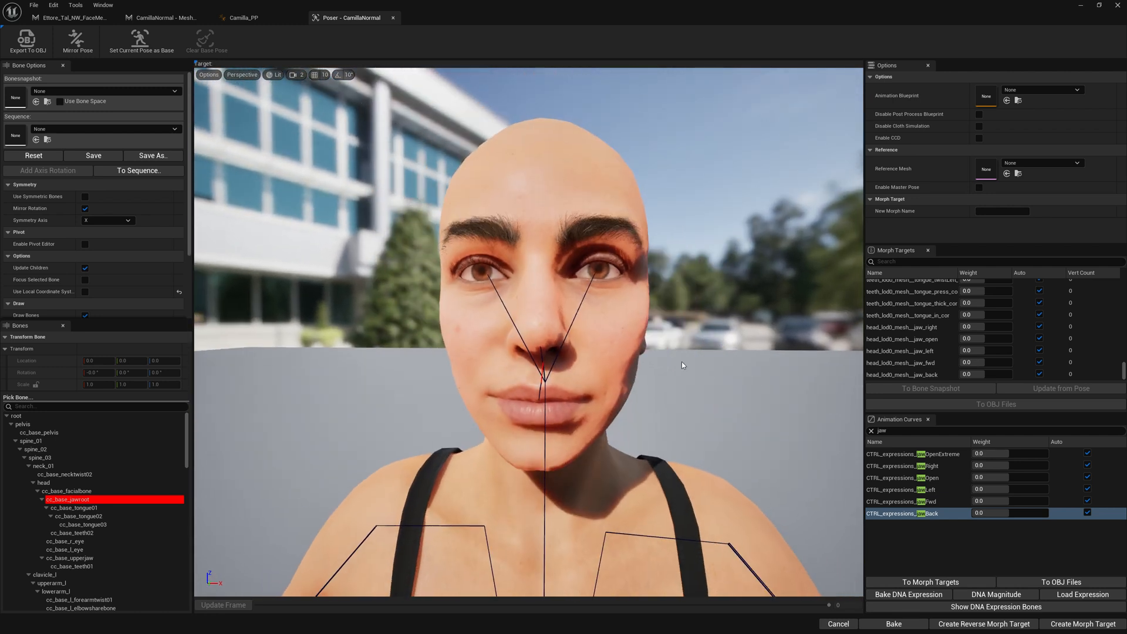
Filter curves by 'look', select eyeLookDownL and rotate the cc_base_l_eye bone to look down
click(894, 430)
text(loo)
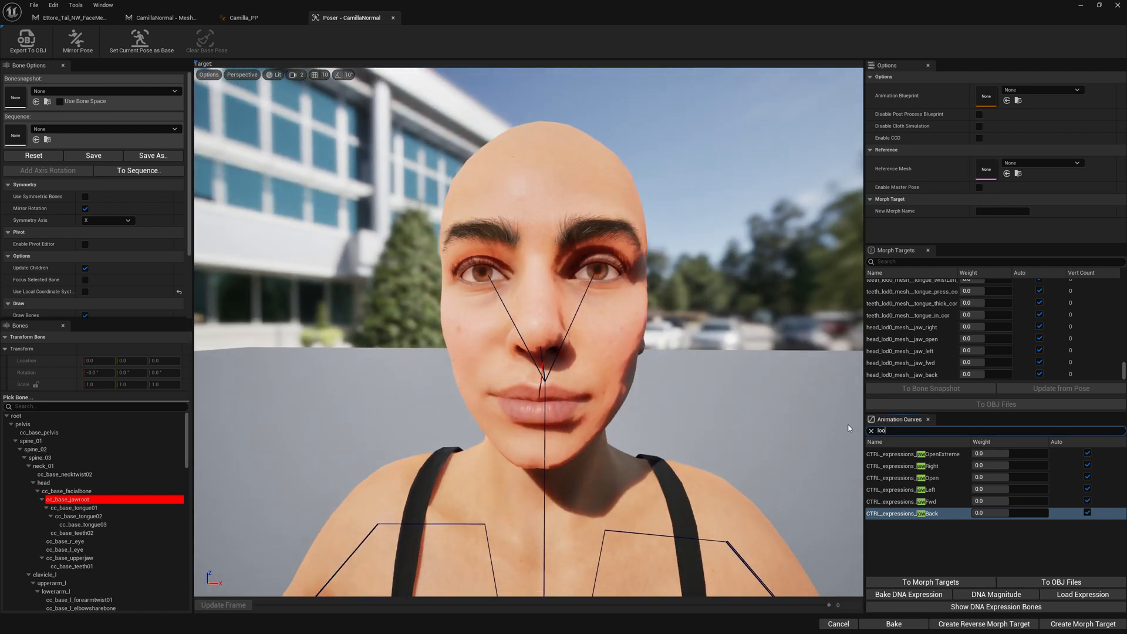
text(k)
click(936, 454)
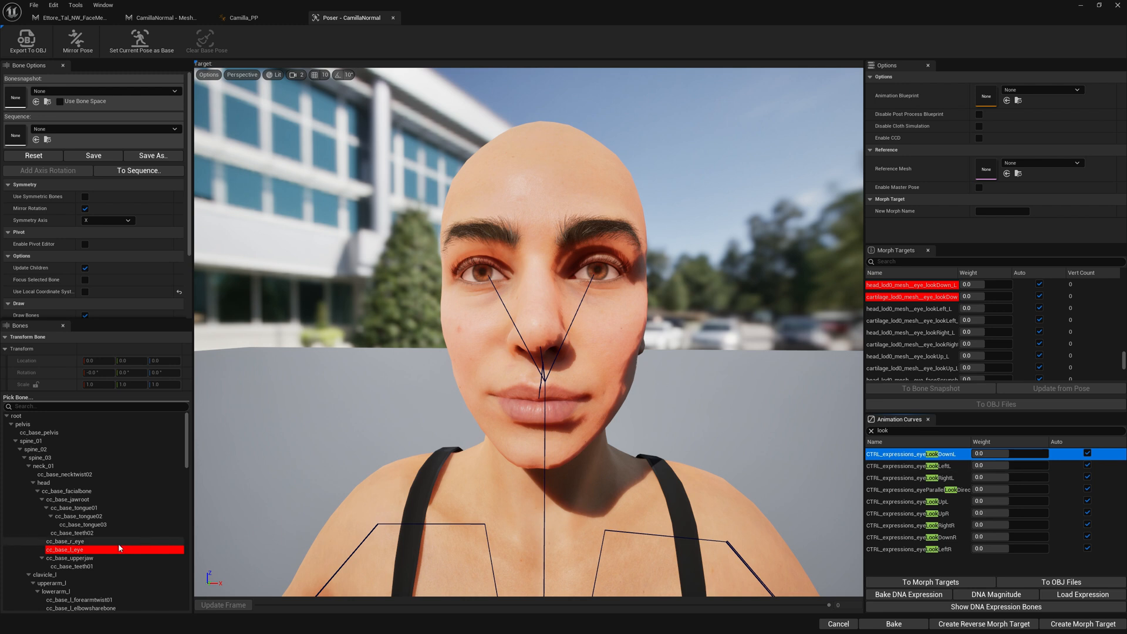
click(27, 549)
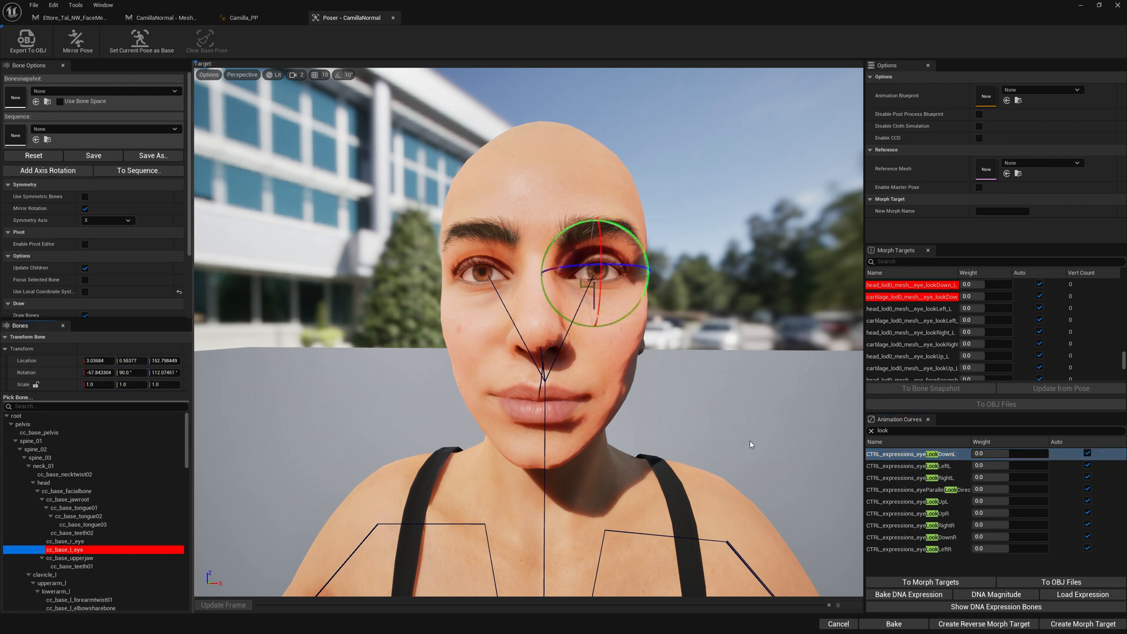
right_drag(749, 440, 669, 440)
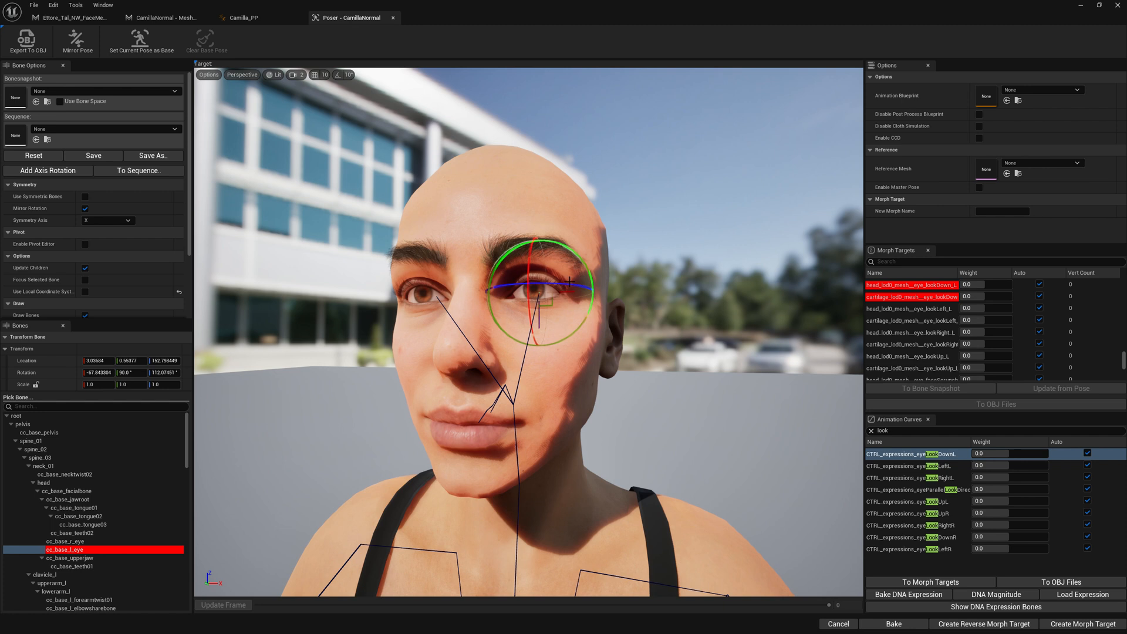
drag(529, 261, 531, 279)
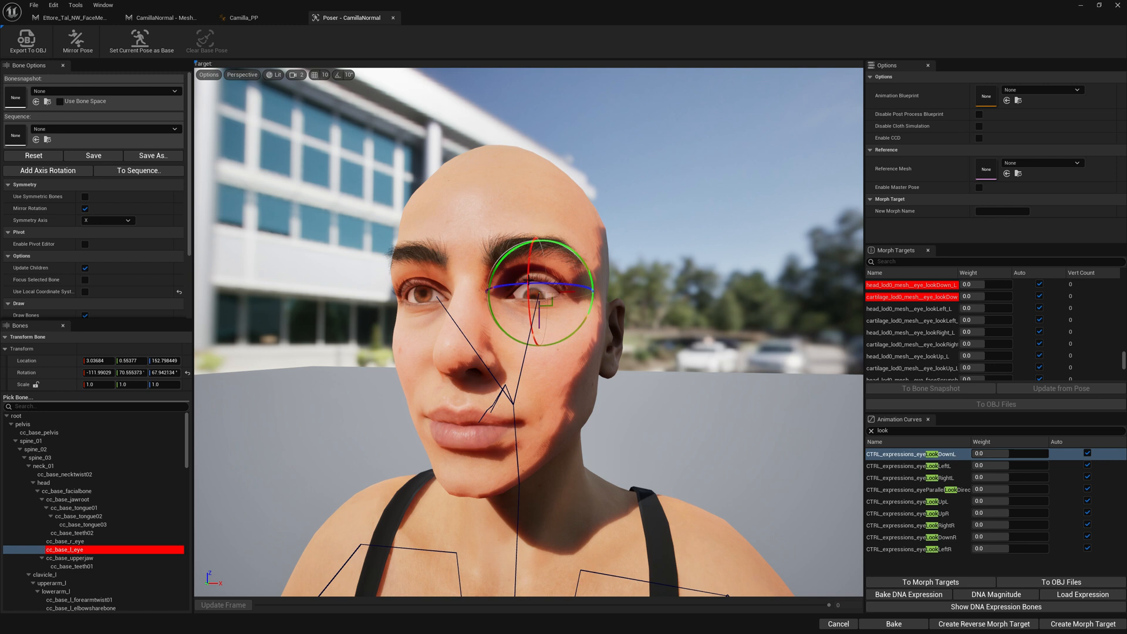
Bake the downward left-eye pose into the eyeLookDownL DNA expression
right_drag(532, 299, 557, 310)
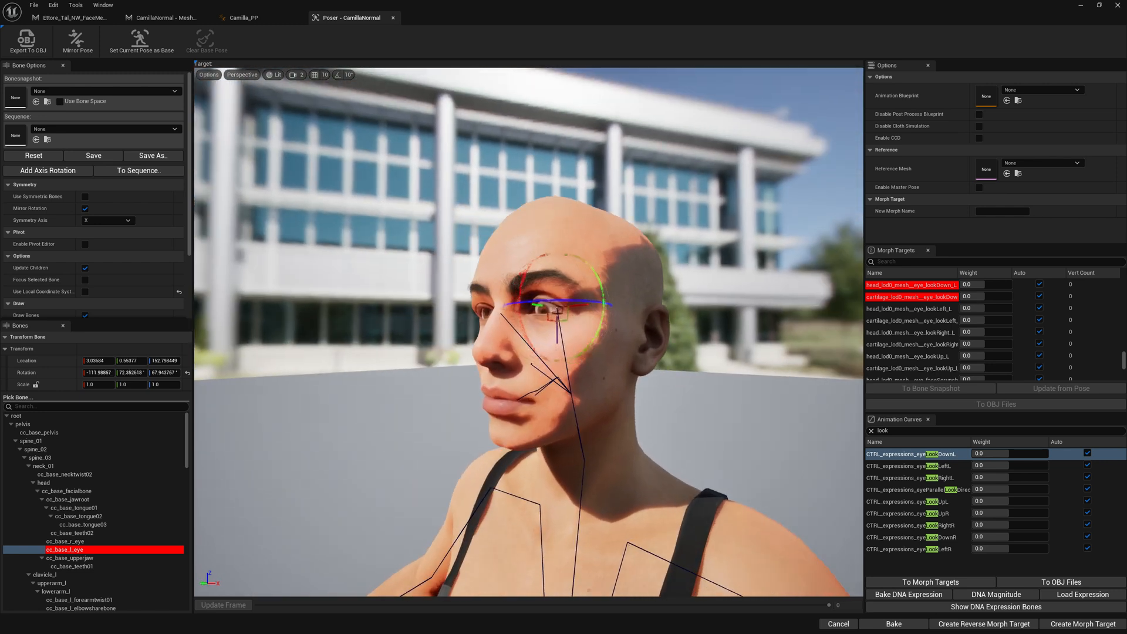
scroll(616, 335, up, 1)
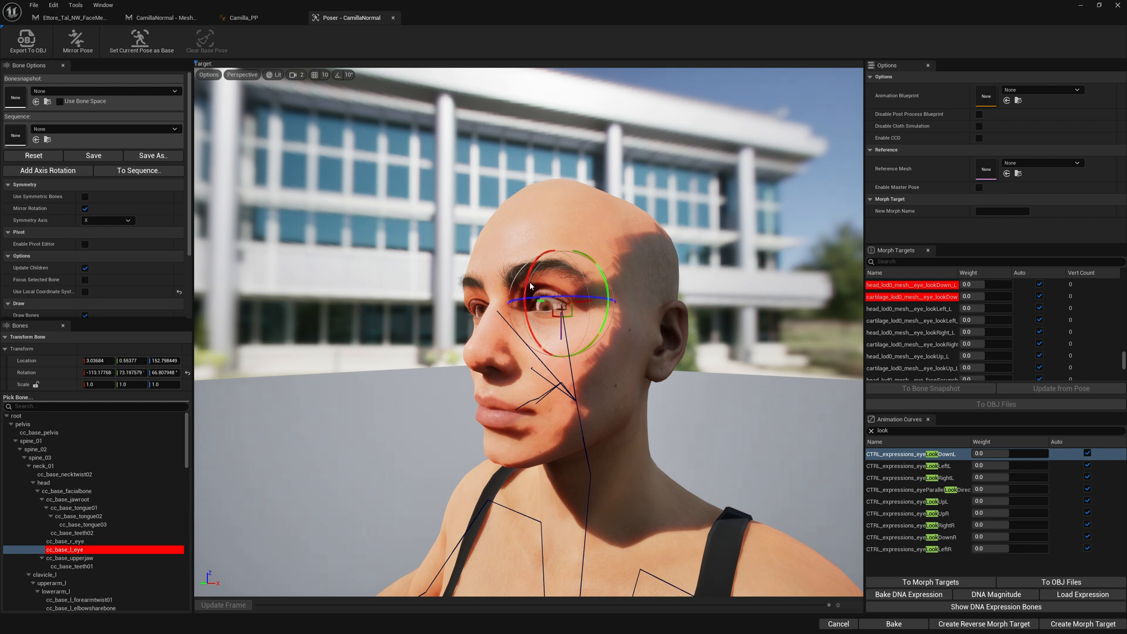
right_drag(530, 283, 477, 291)
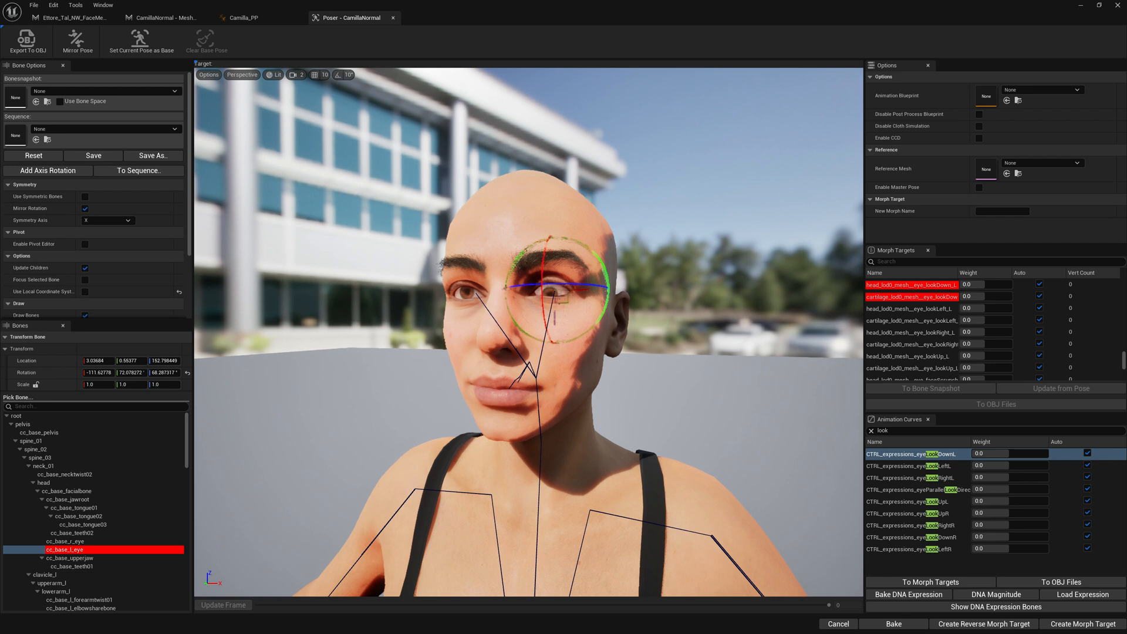
click(909, 595)
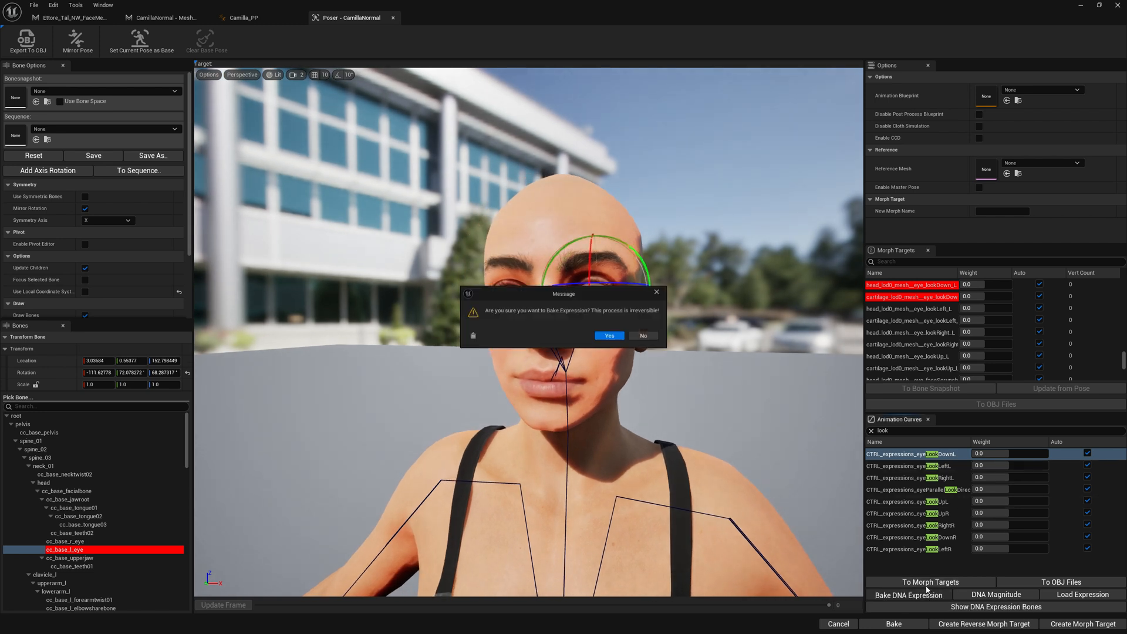
click(621, 346)
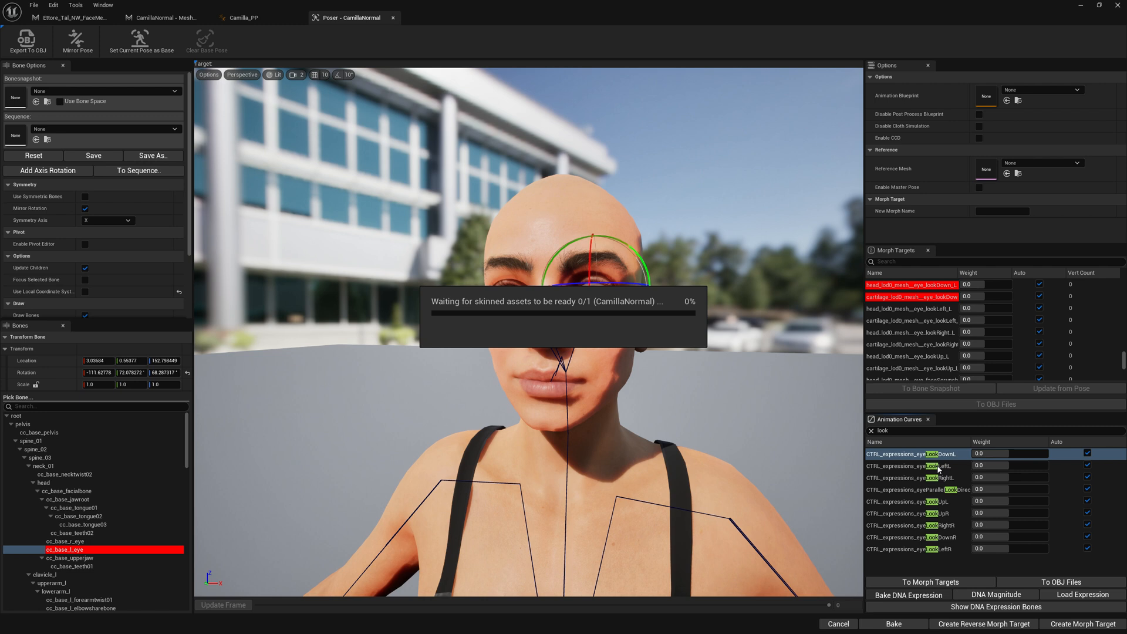
Rotate the left eye to look left and bake it into the eyeLookLeftL expression
click(898, 466)
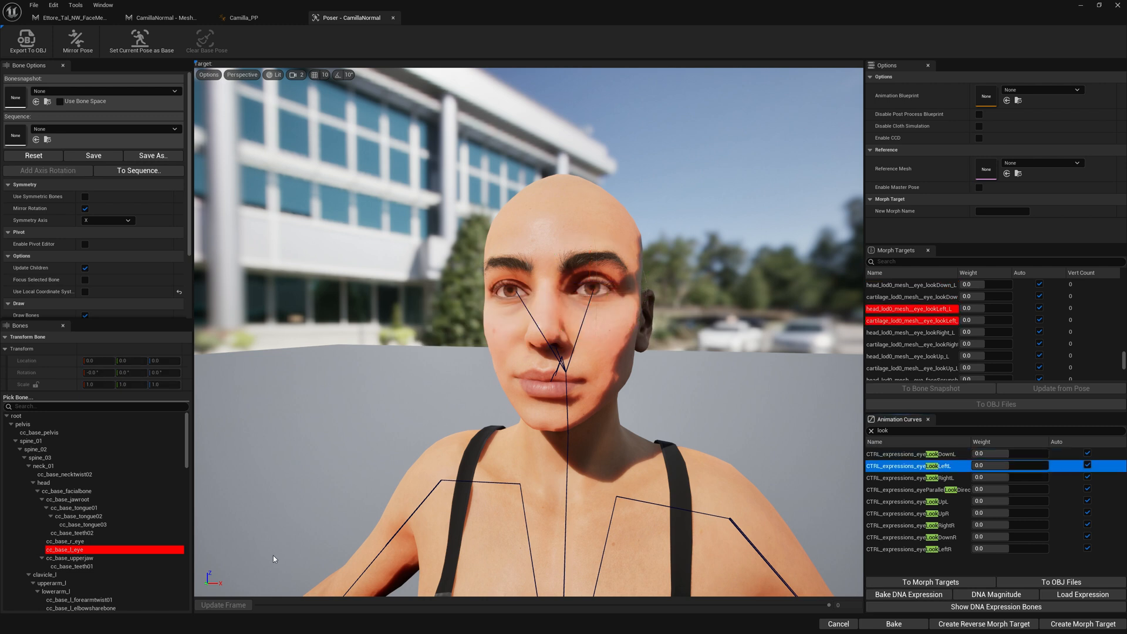
click(110, 549)
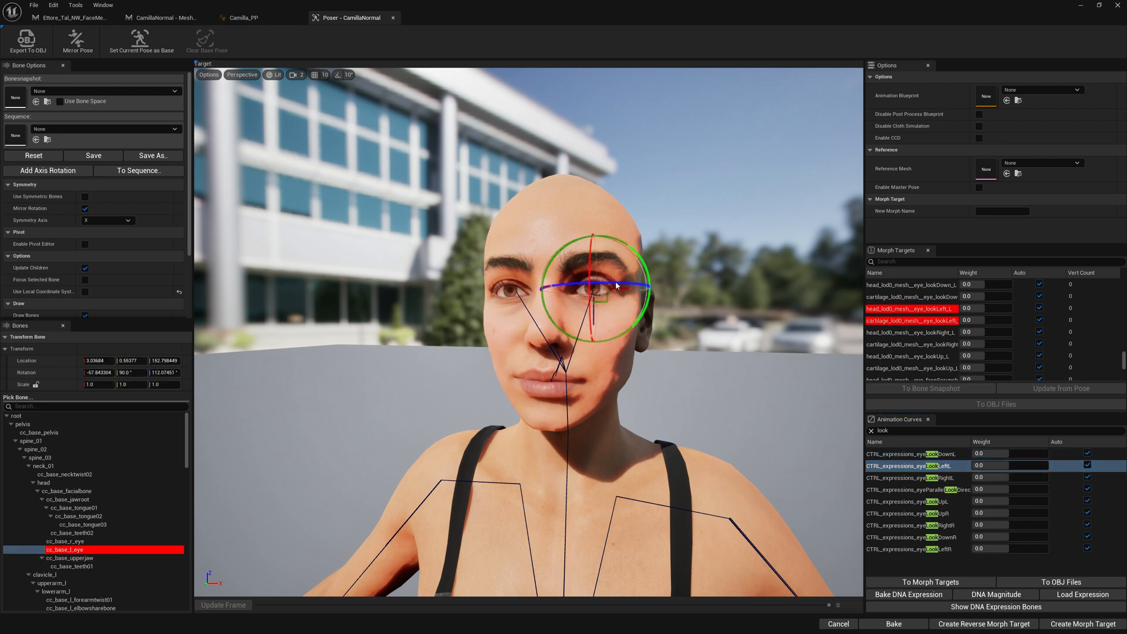
drag(615, 281, 636, 286)
click(909, 594)
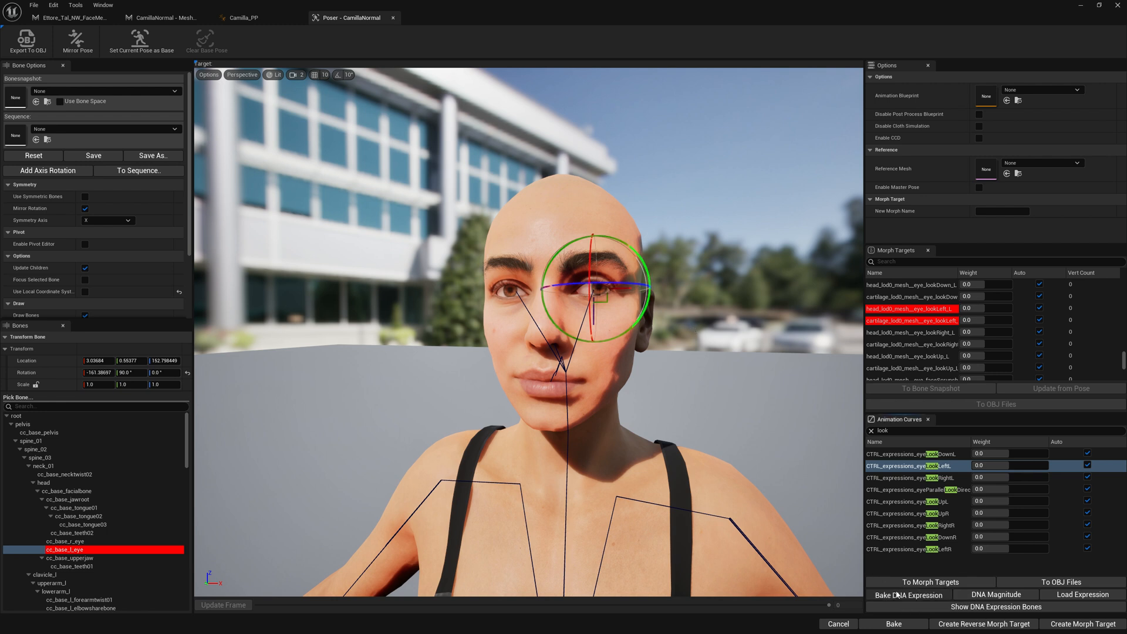
click(610, 337)
scroll(743, 398, up, 5)
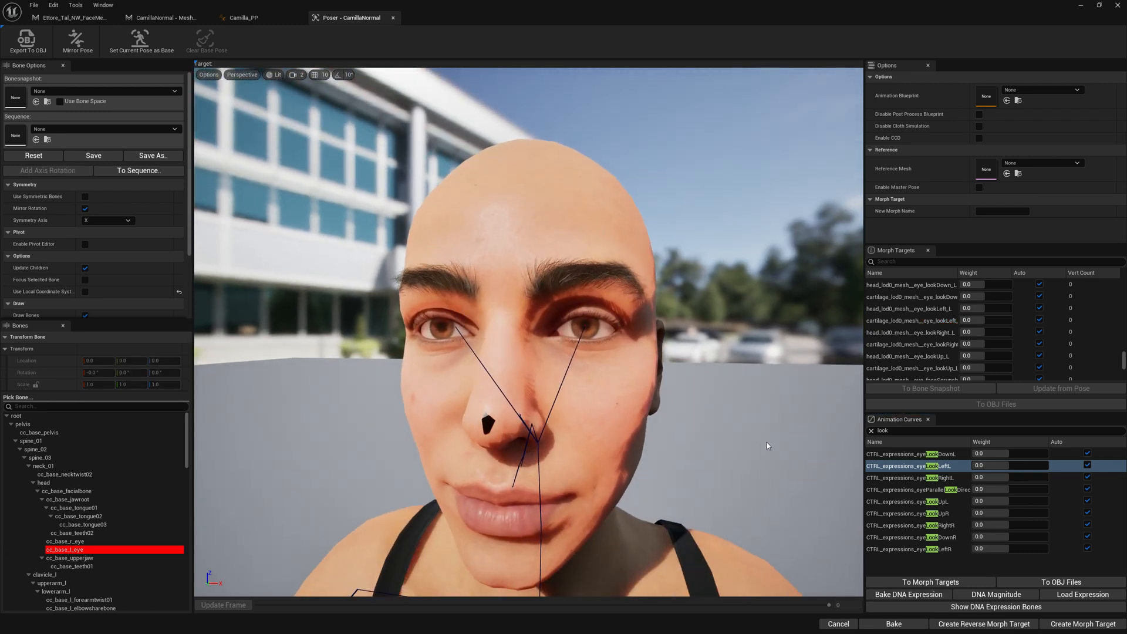
Rotate the left eye to look right and bake it into the eyeLookRightL expression
click(917, 477)
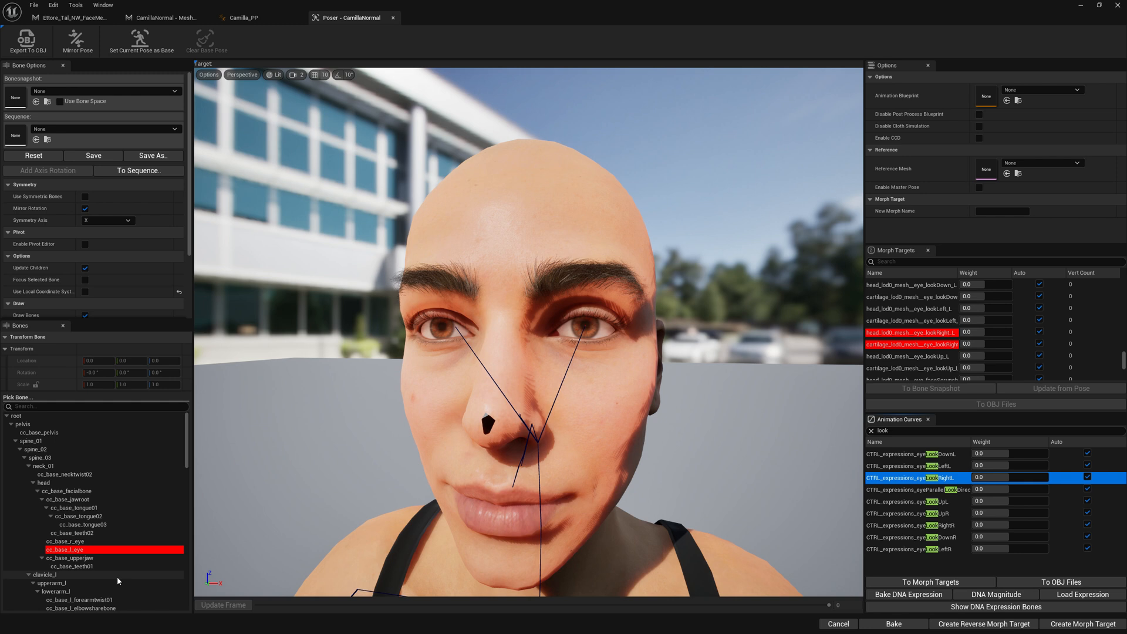
click(66, 550)
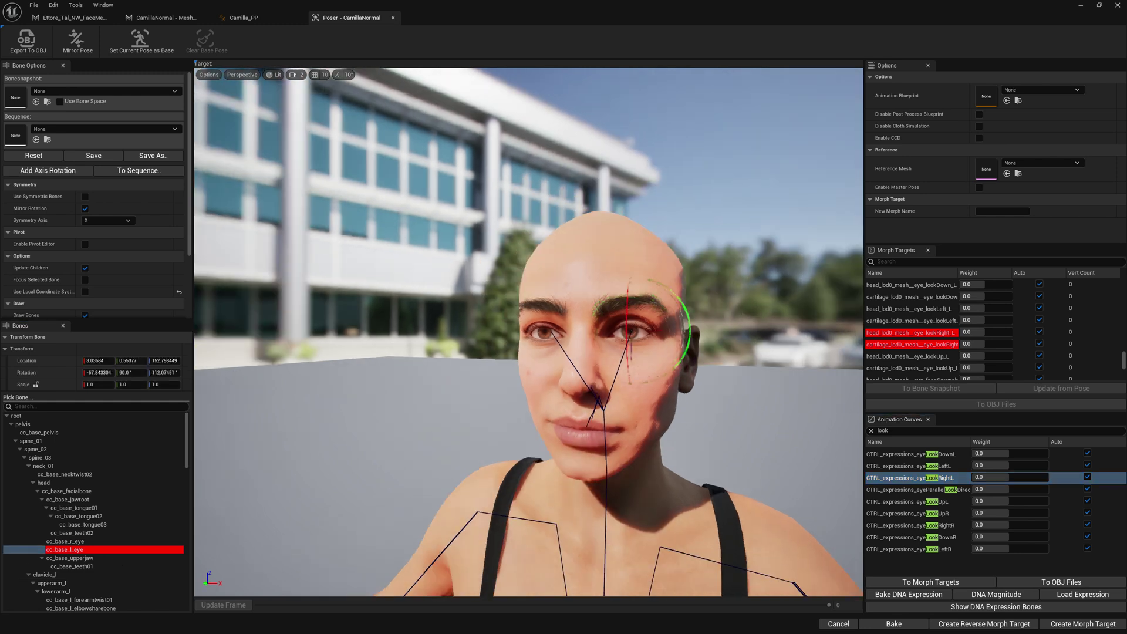
mouse_move(528, 353)
right_down()
mouse_move(641, 361)
mouse_move(573, 264)
right_up()
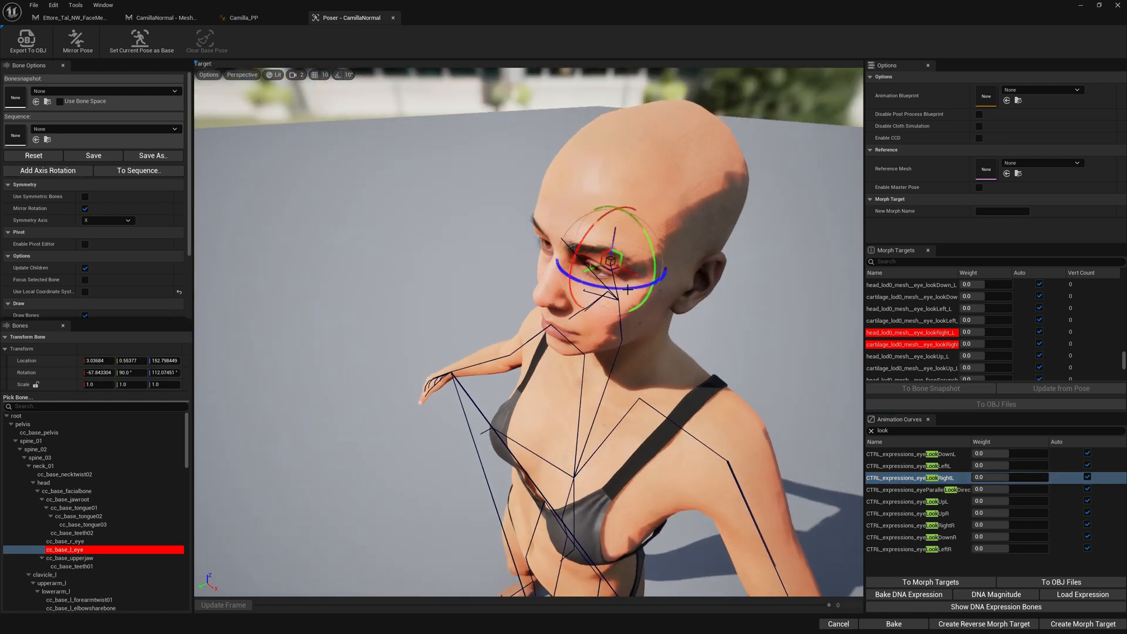
drag(628, 291, 621, 287)
mouse_move(658, 339)
right_down()
mouse_move(573, 335)
mouse_move(660, 339)
right_up()
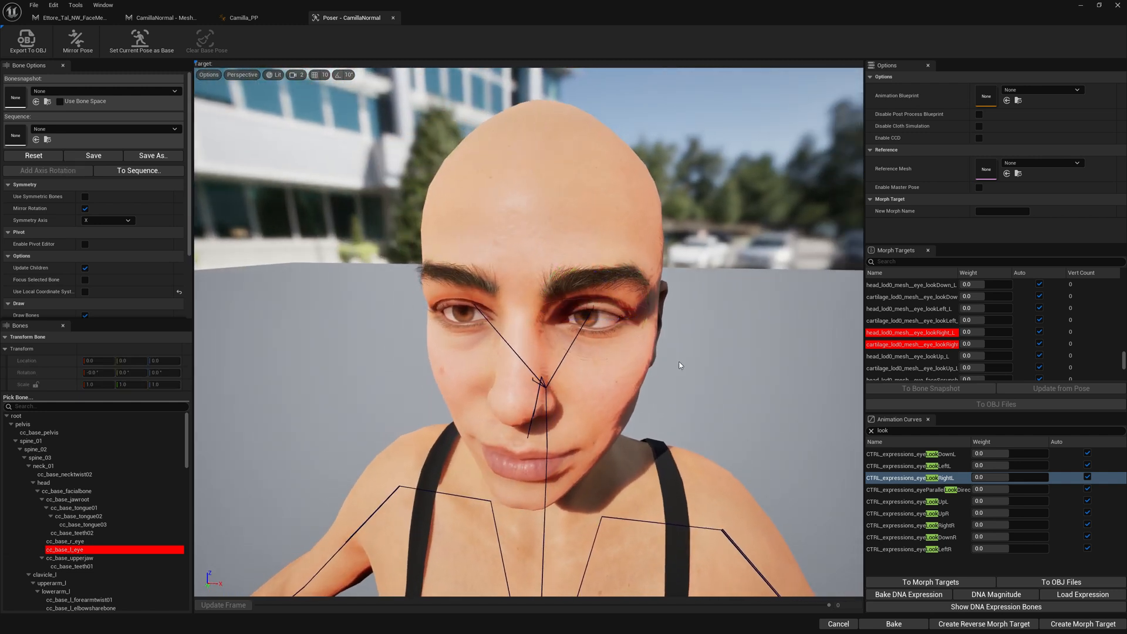
scroll(592, 372, down, 2)
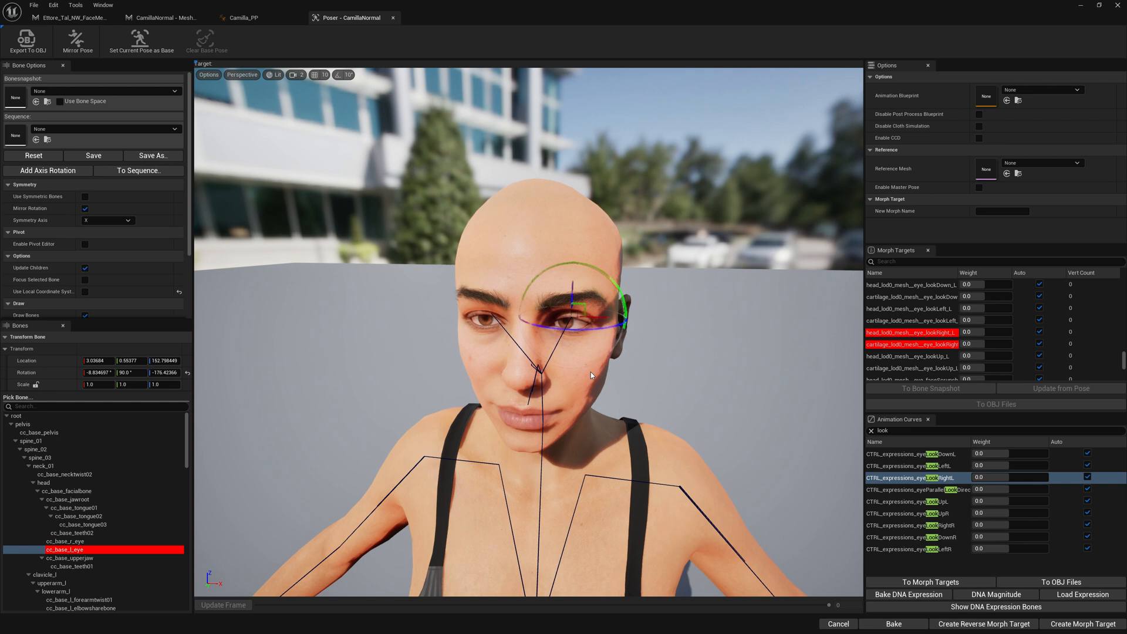
drag(587, 328, 585, 332)
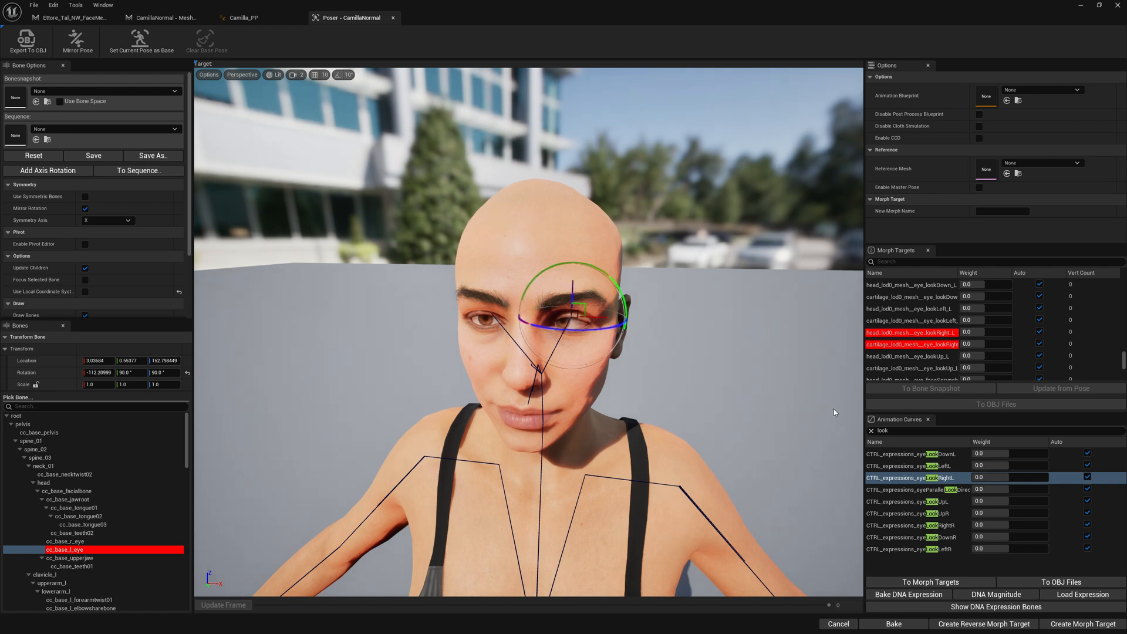
click(907, 595)
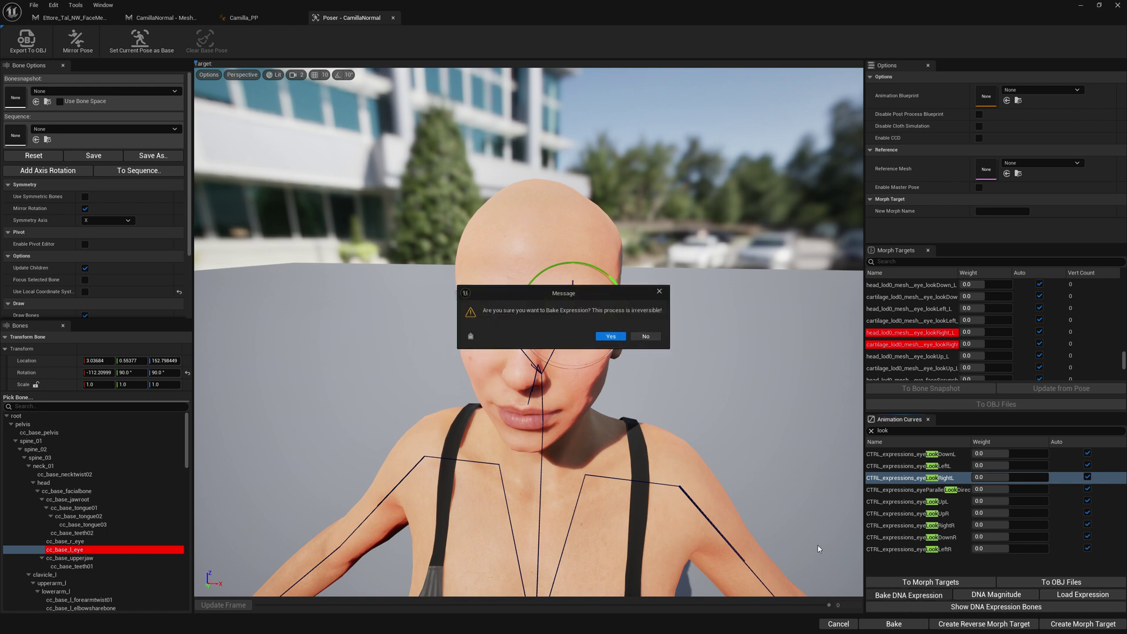
click(611, 336)
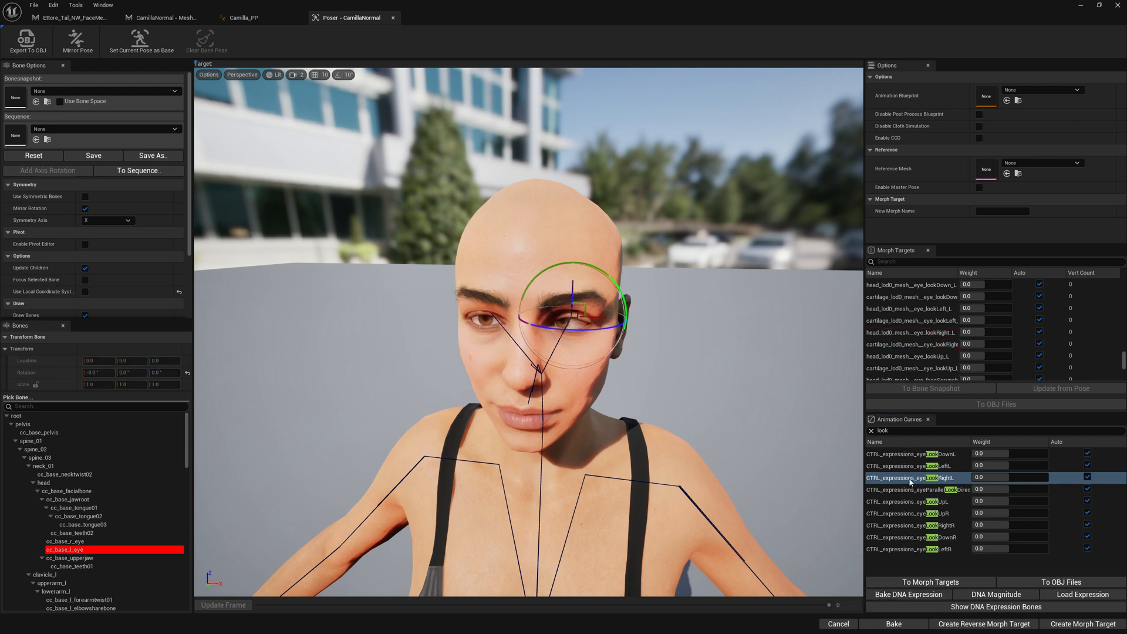
Rotate the left eye to look up and bake it into the eyeLookUpL expression
click(907, 501)
click(115, 549)
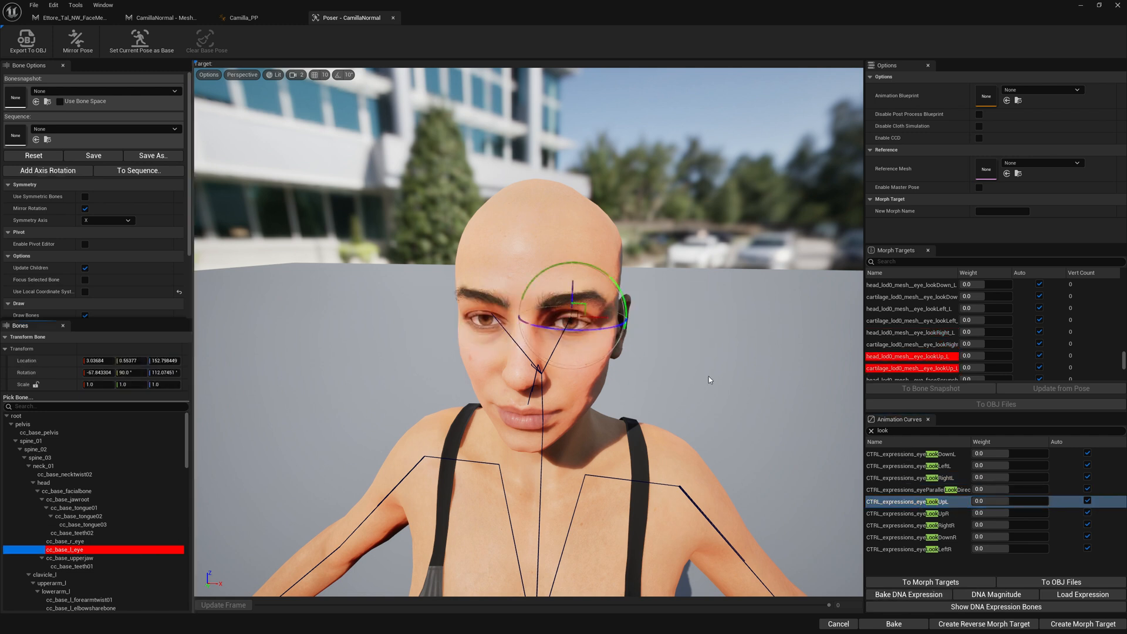
mouse_move(709, 376)
right_down()
mouse_move(528, 353)
mouse_move(781, 293)
right_up()
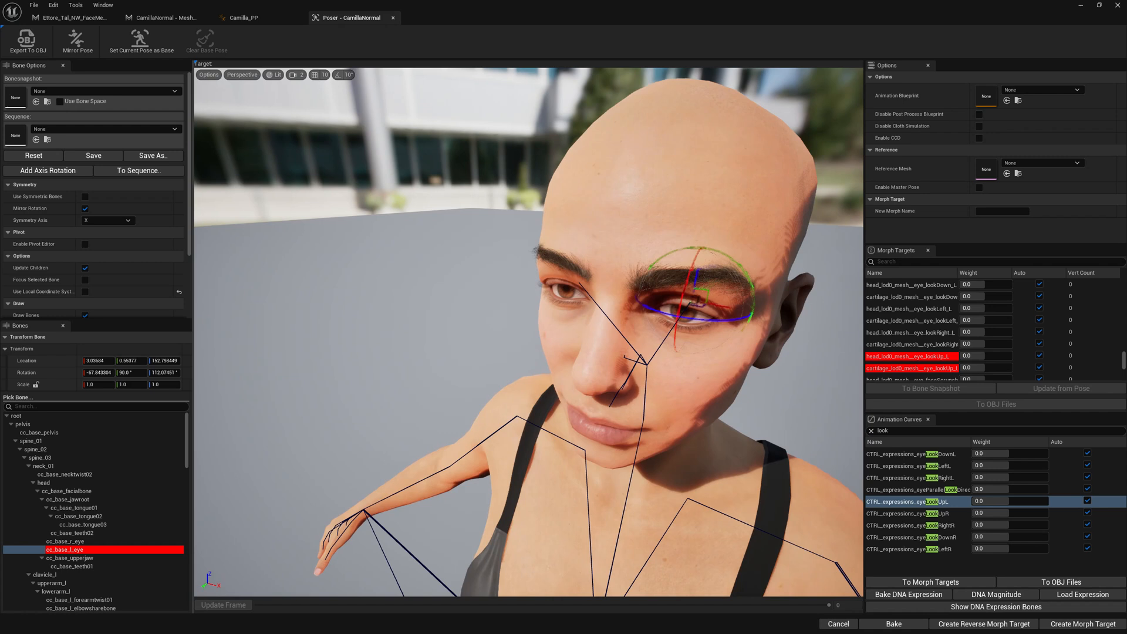
drag(688, 293, 696, 279)
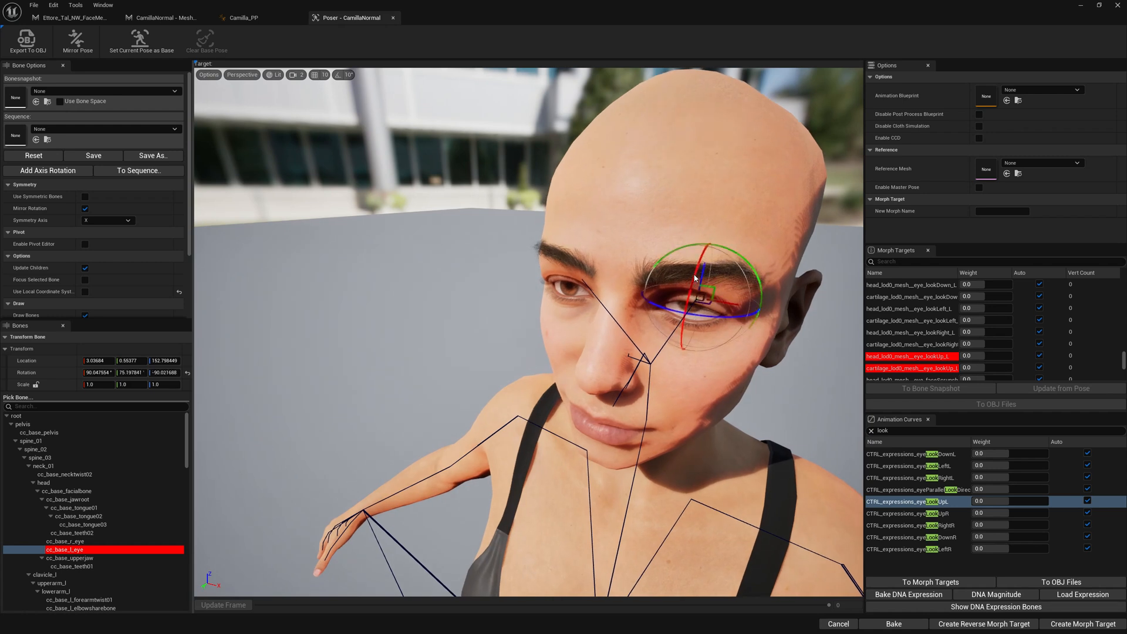
right_drag(692, 278, 529, 308)
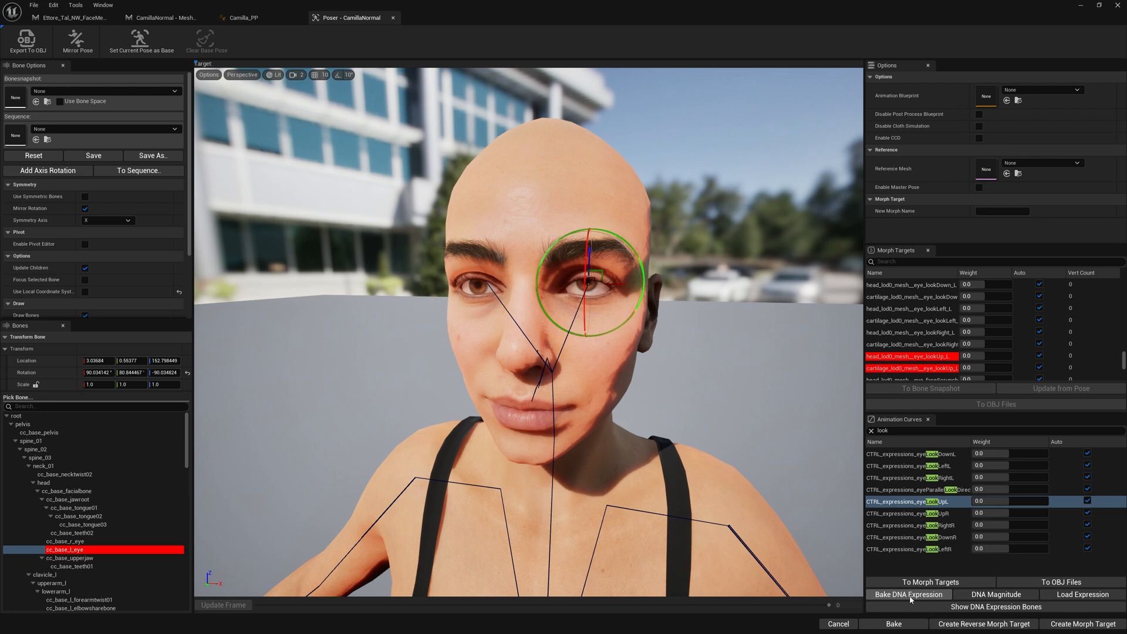
click(908, 594)
click(611, 337)
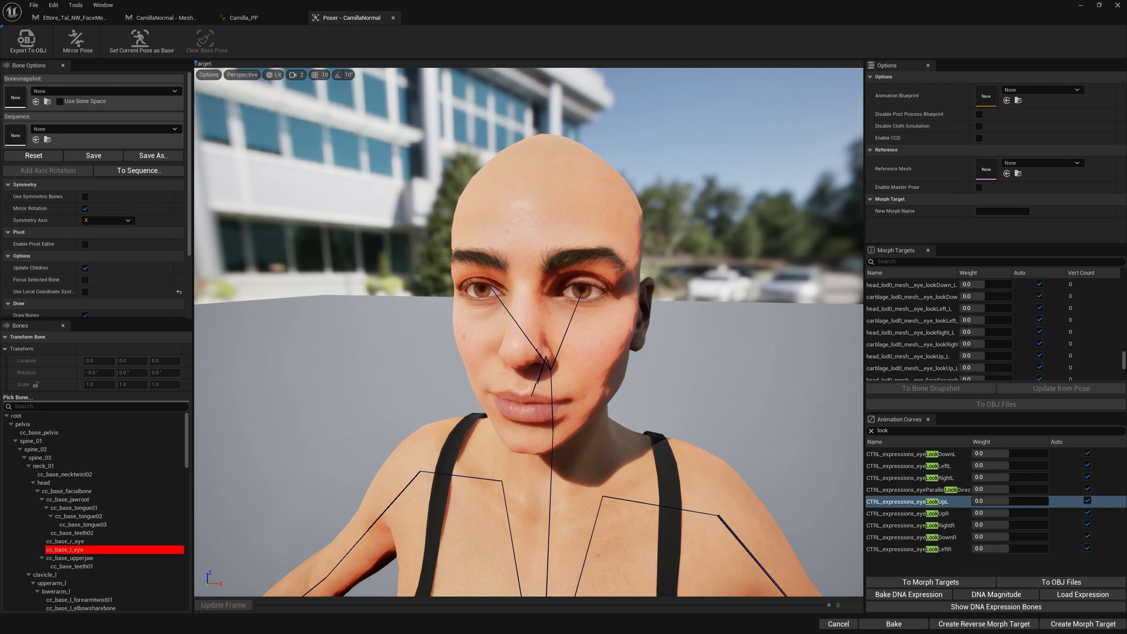
scroll(687, 295, down, 5)
Return from the Poser to the CamillaNormal mesh editor
right_drag(467, 317, 439, 304)
right_drag(564, 397, 600, 411)
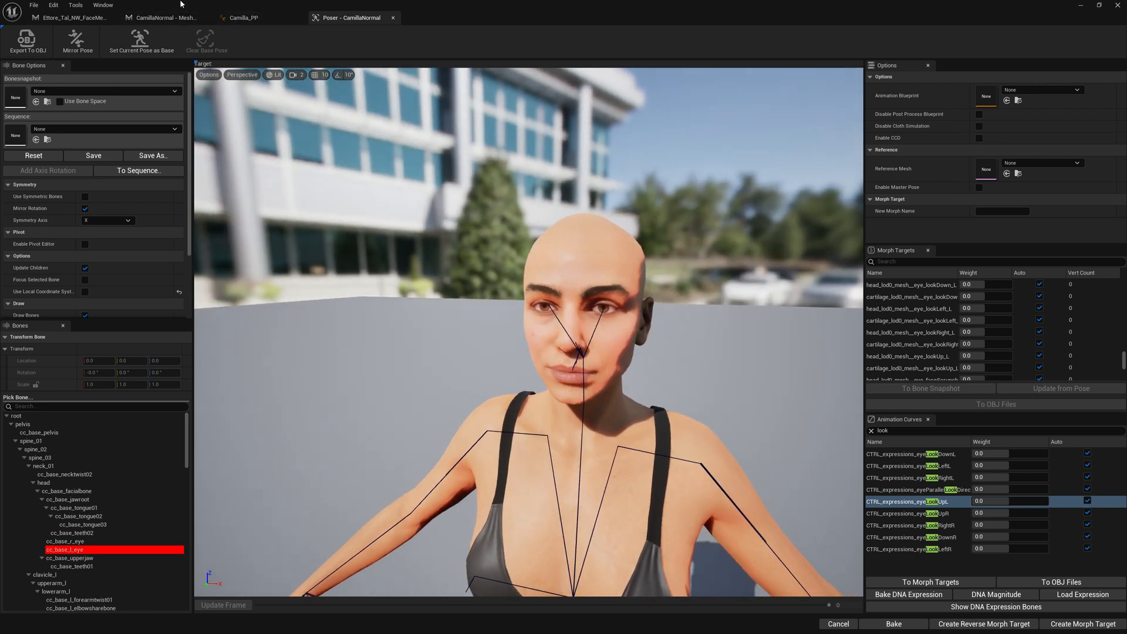
click(159, 18)
scroll(494, 317, up, 5)
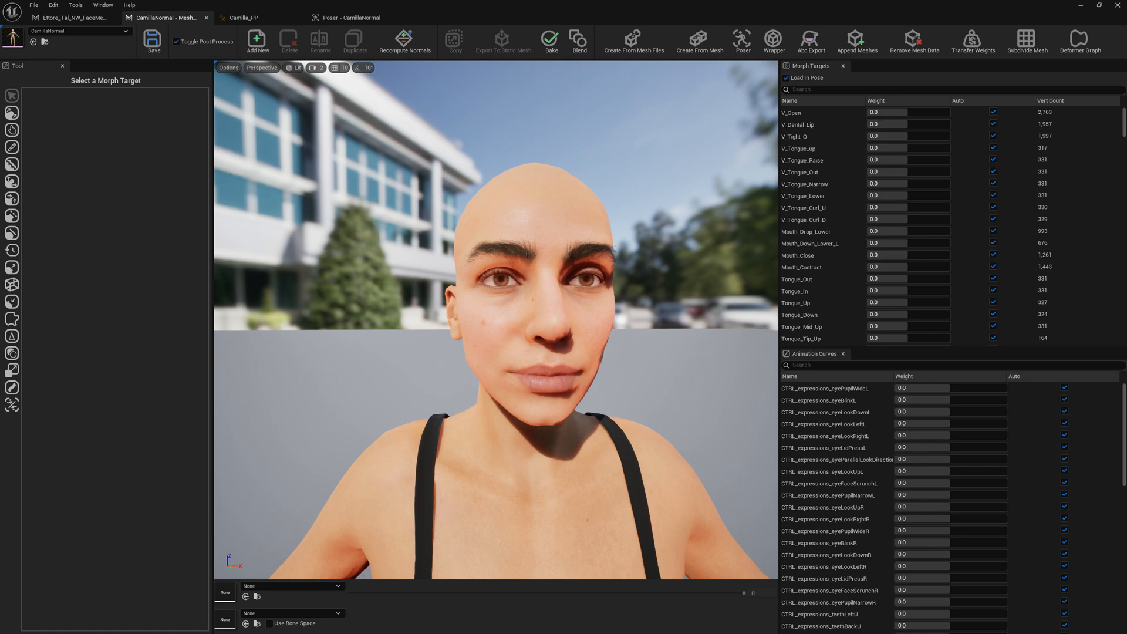
right_drag(493, 317, 441, 308)
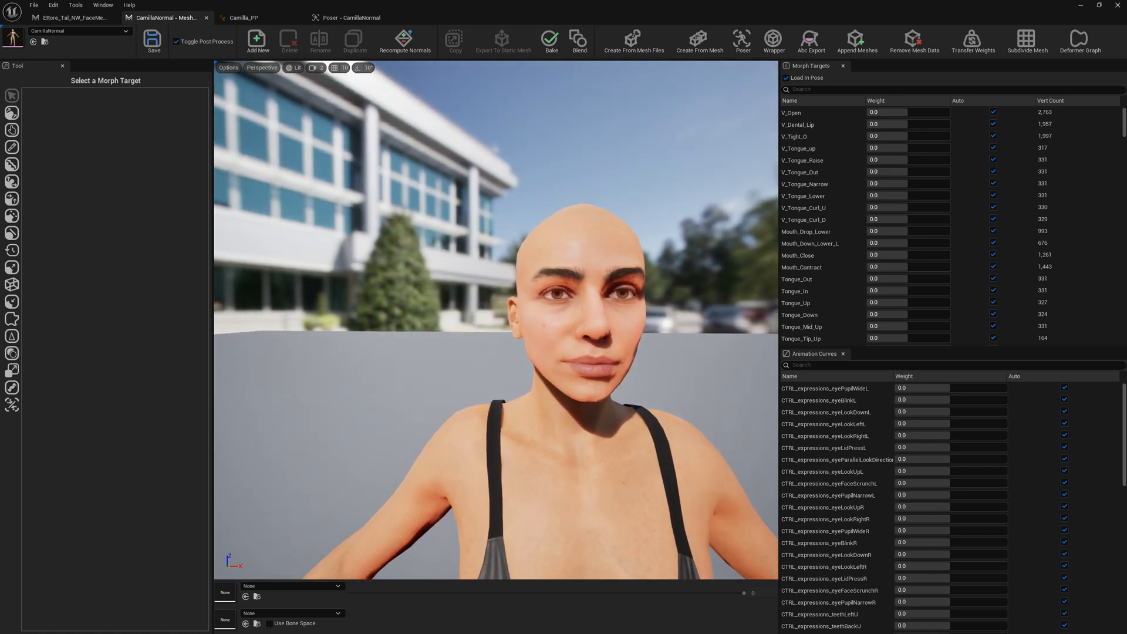
right_drag(529, 317, 458, 335)
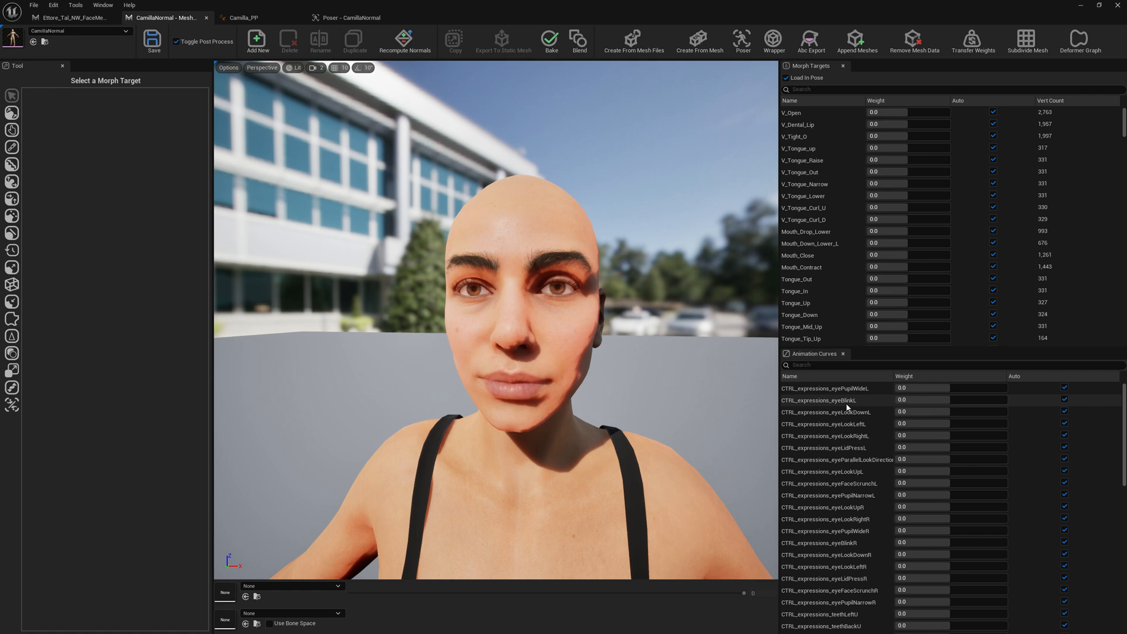
drag(902, 401, 926, 409)
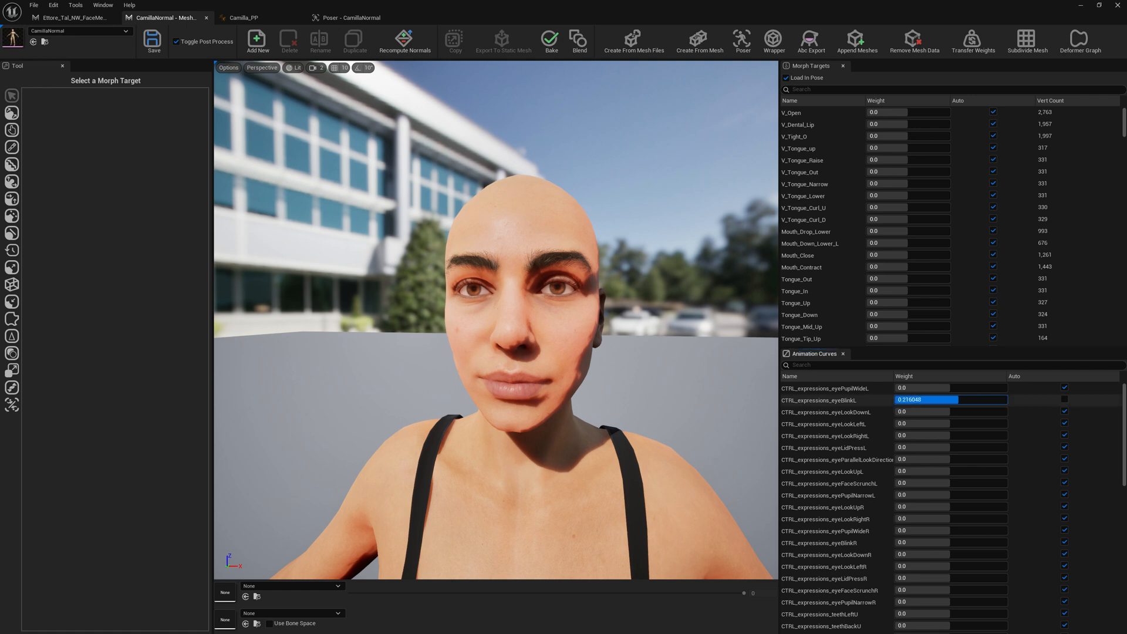
click(838, 401)
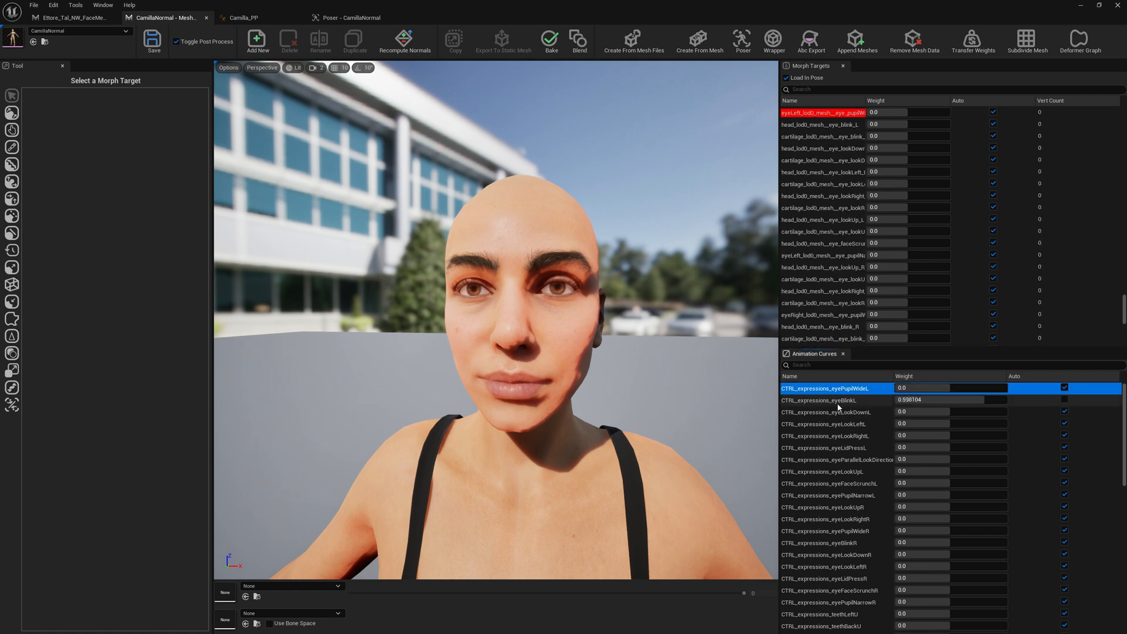
click(1067, 400)
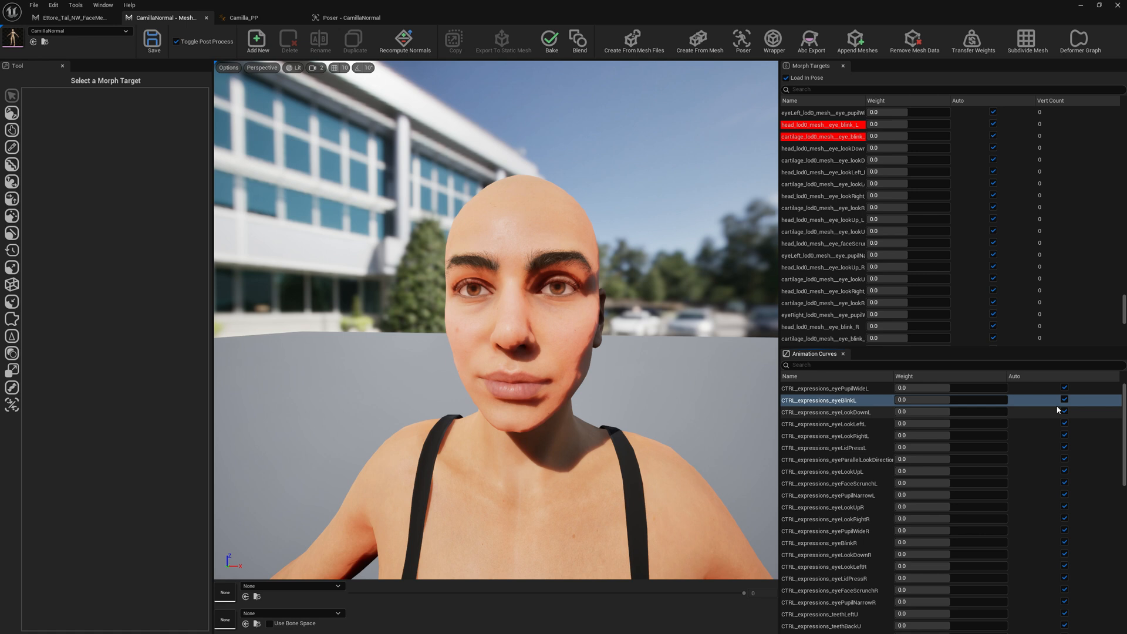
drag(1120, 304, 1118, 107)
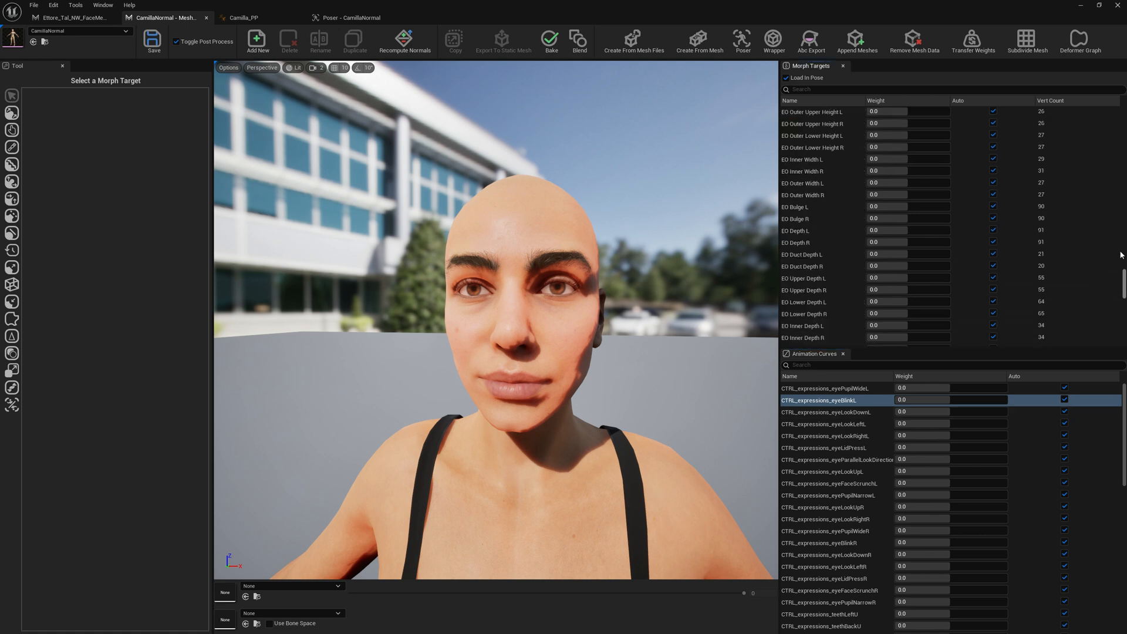
click(832, 389)
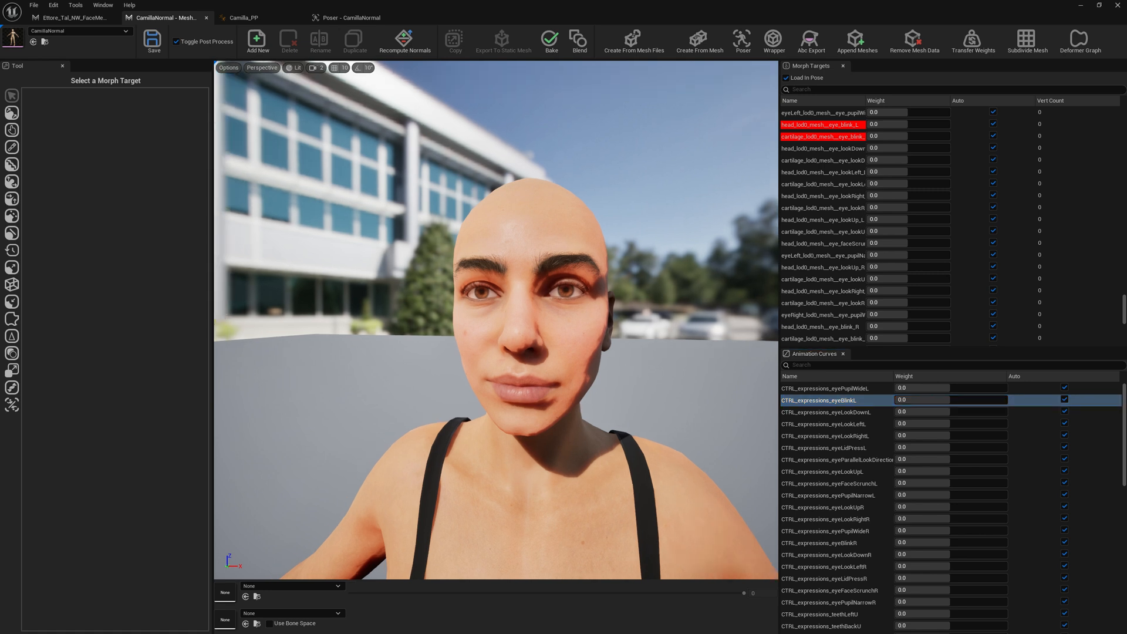
right_drag(760, 191, 661, 265)
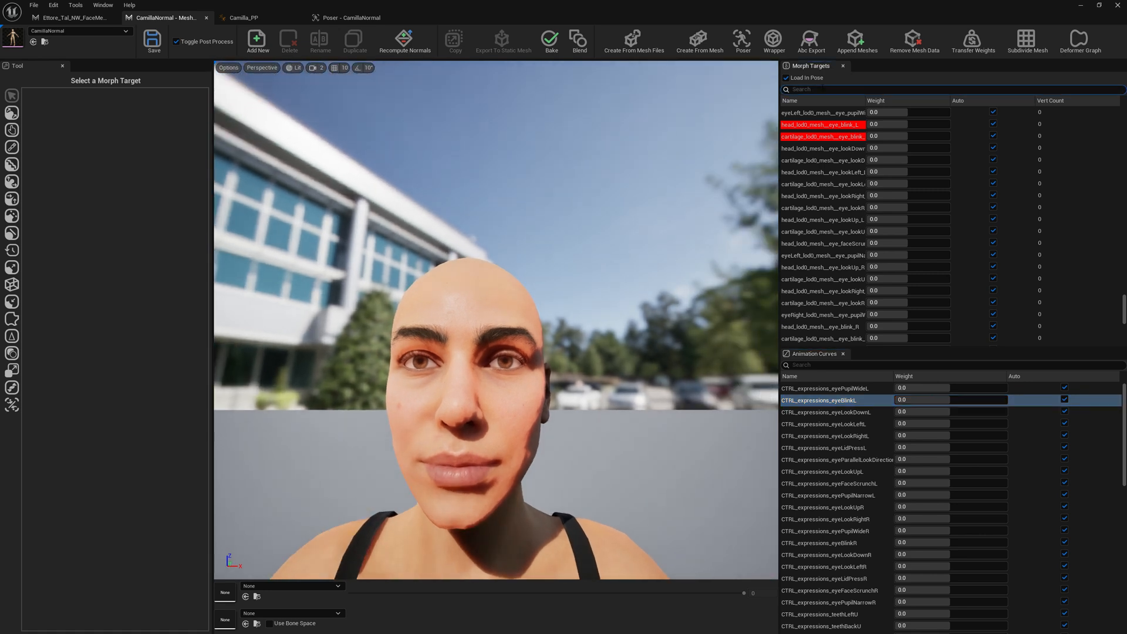
Copy the name of the empty head_lod0_mesh__eye_blink_L morph and filter morph targets by 'blink'
click(823, 125)
right_click(829, 125)
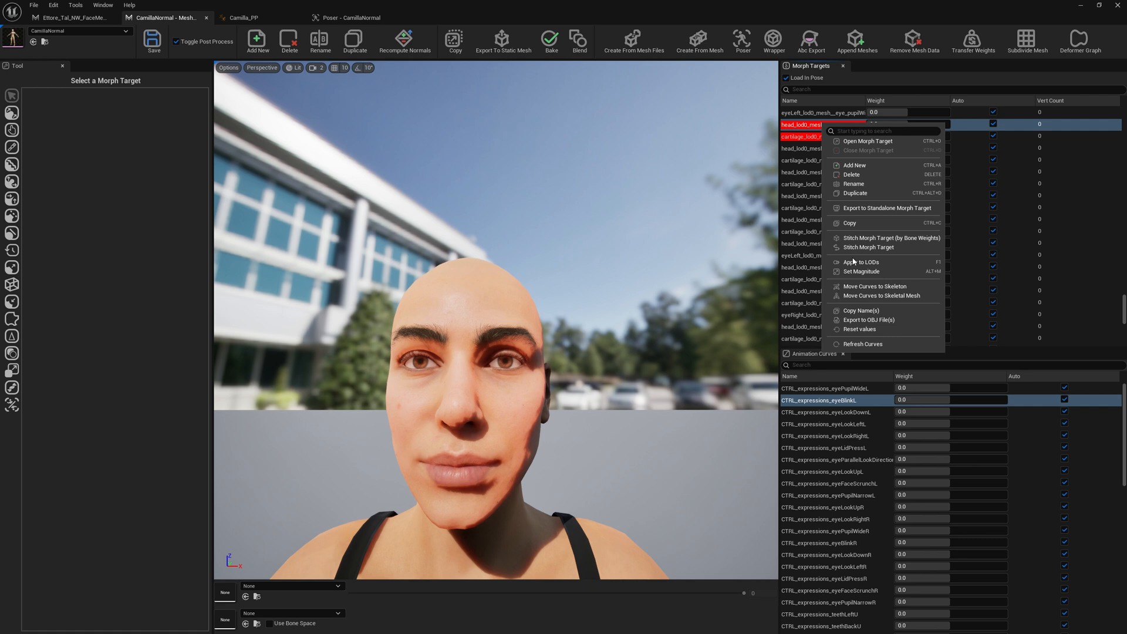
click(862, 310)
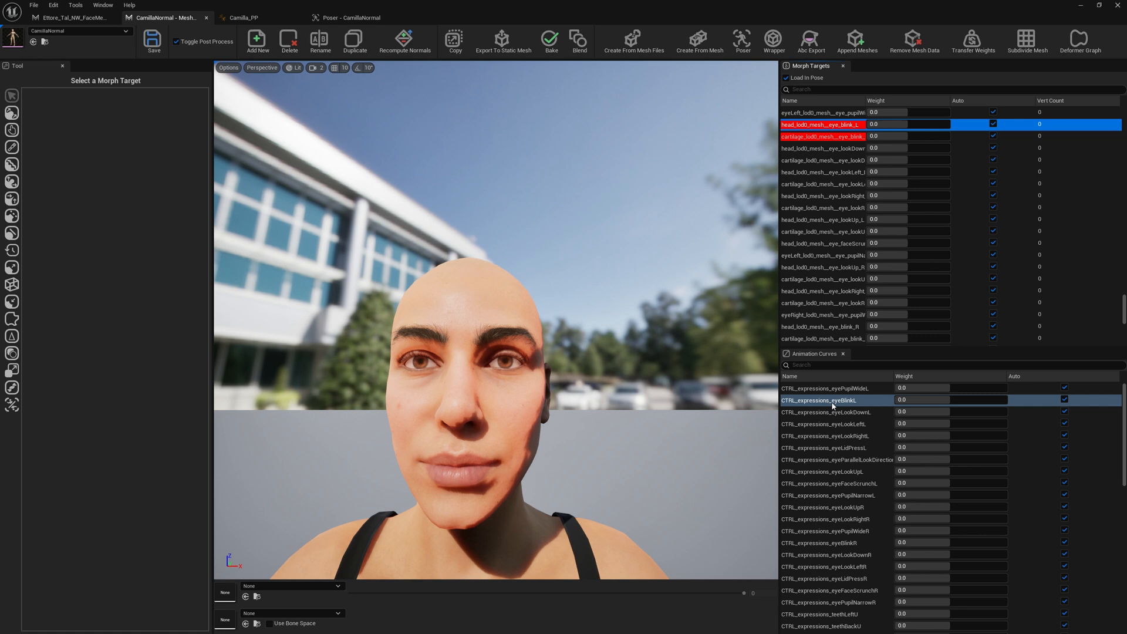
click(951, 89)
text(l)
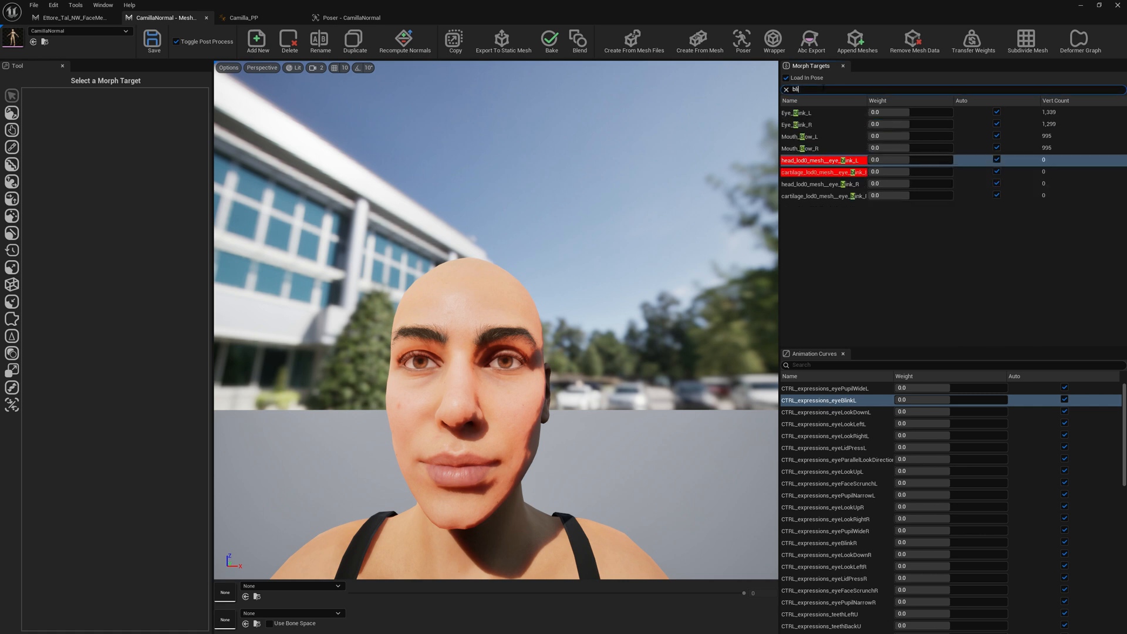
text(ink)
click(819, 113)
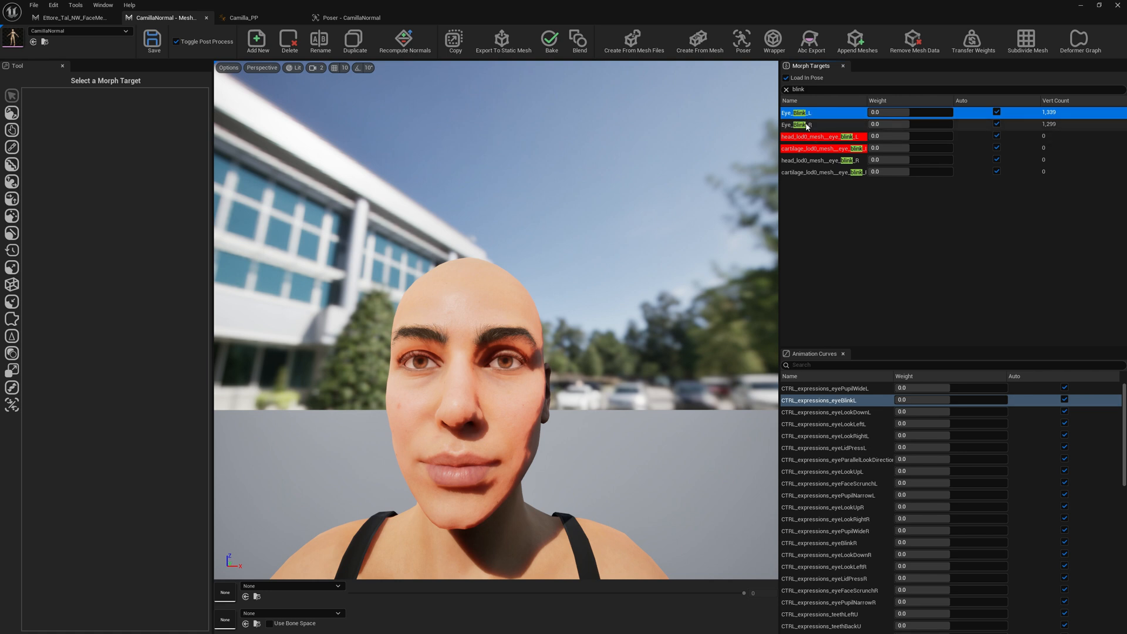
Delete the empty head_lod0_mesh__eye_blink_L morph target
click(814, 138)
right_click(814, 138)
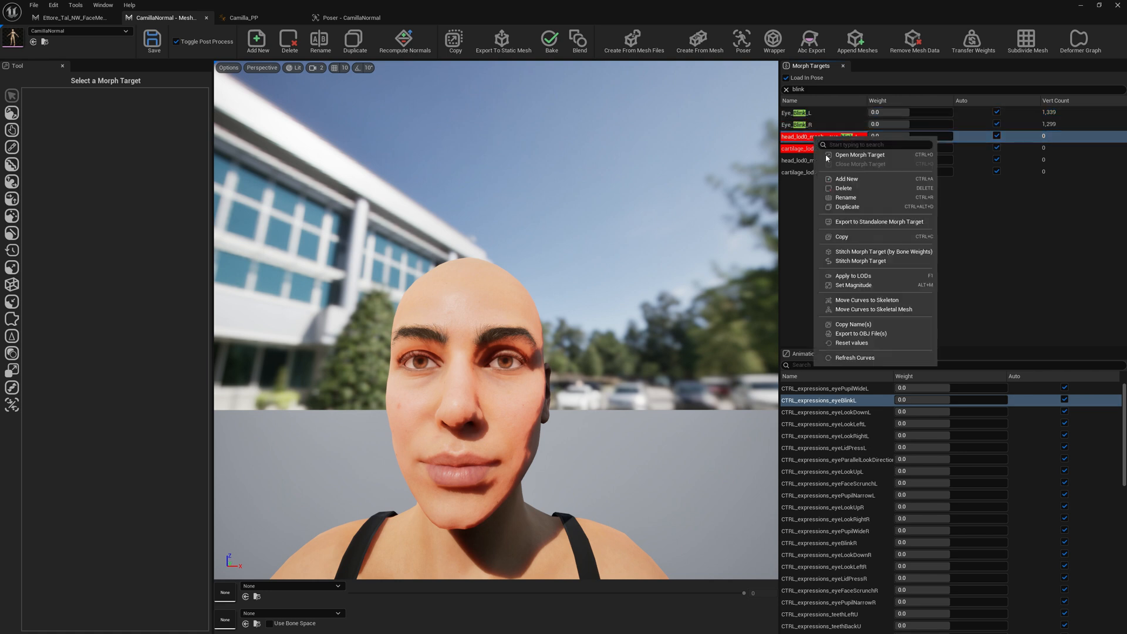
click(856, 183)
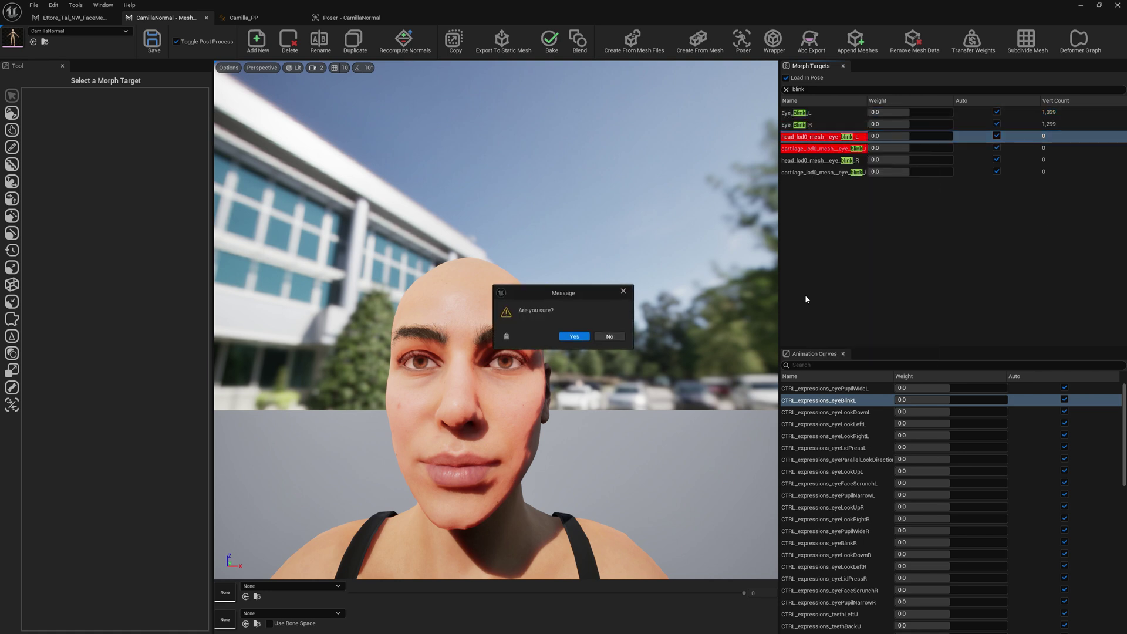
click(574, 336)
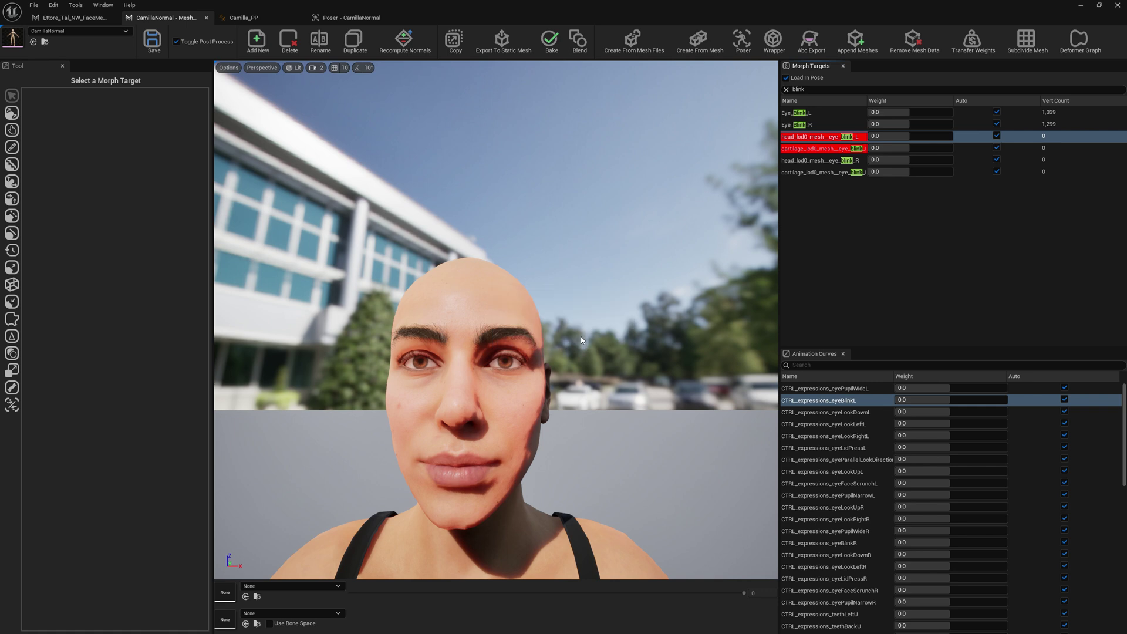
Rename Eye_Blink_L to head_lod0_mesh__eye_blink_L and save the CamillaNormal mesh
click(811, 113)
right_click(811, 116)
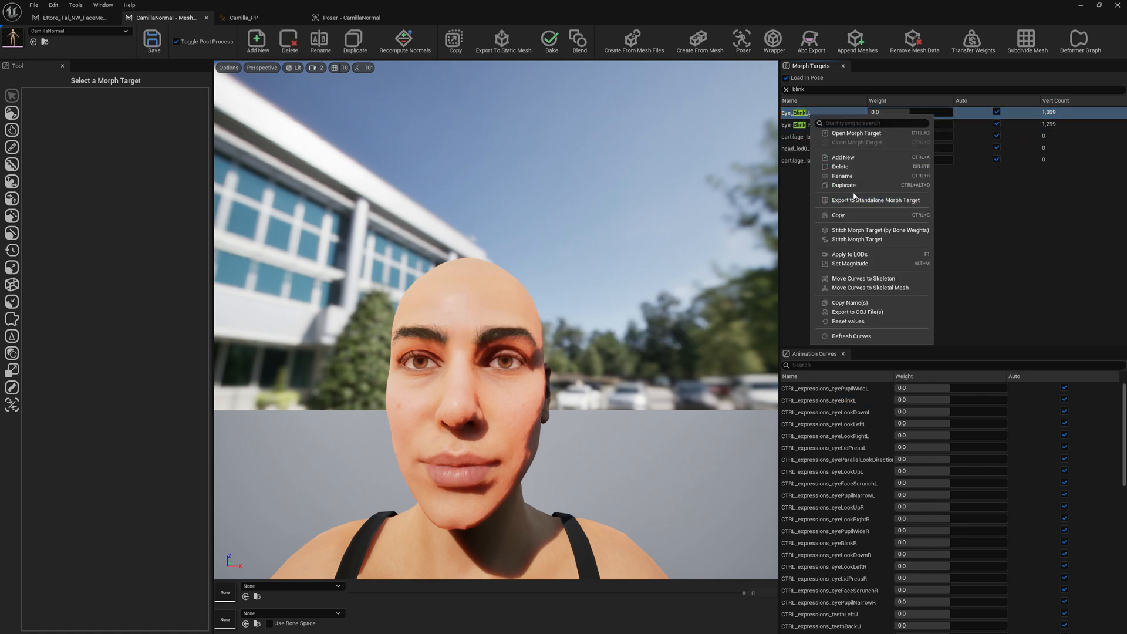
click(842, 177)
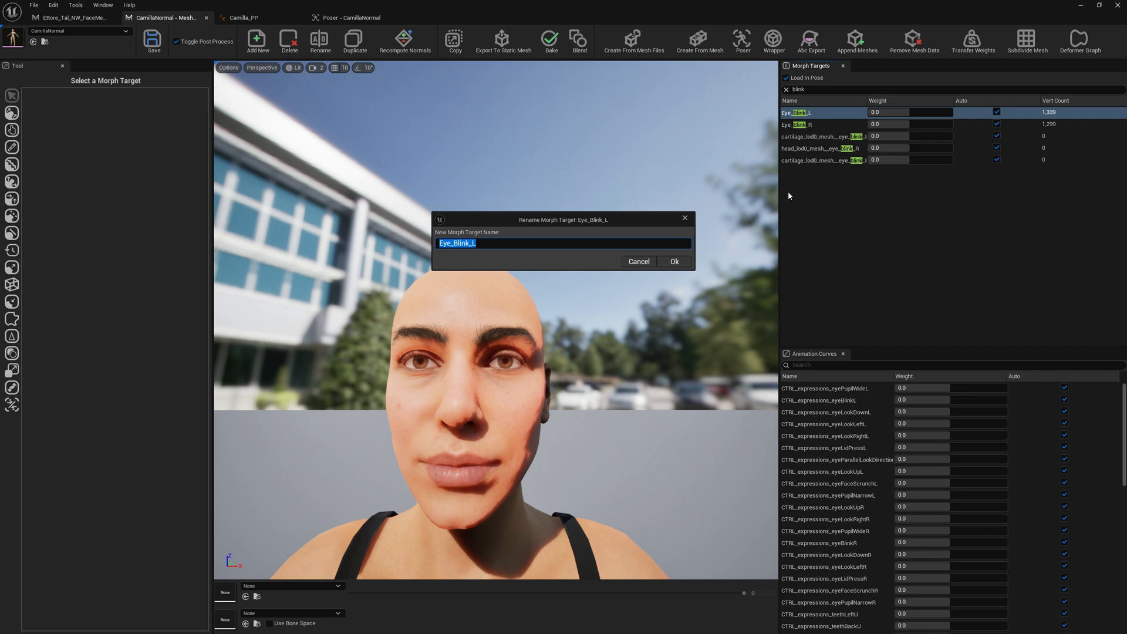
text(head_lod0_mesh__eye_blink_L)
click(674, 262)
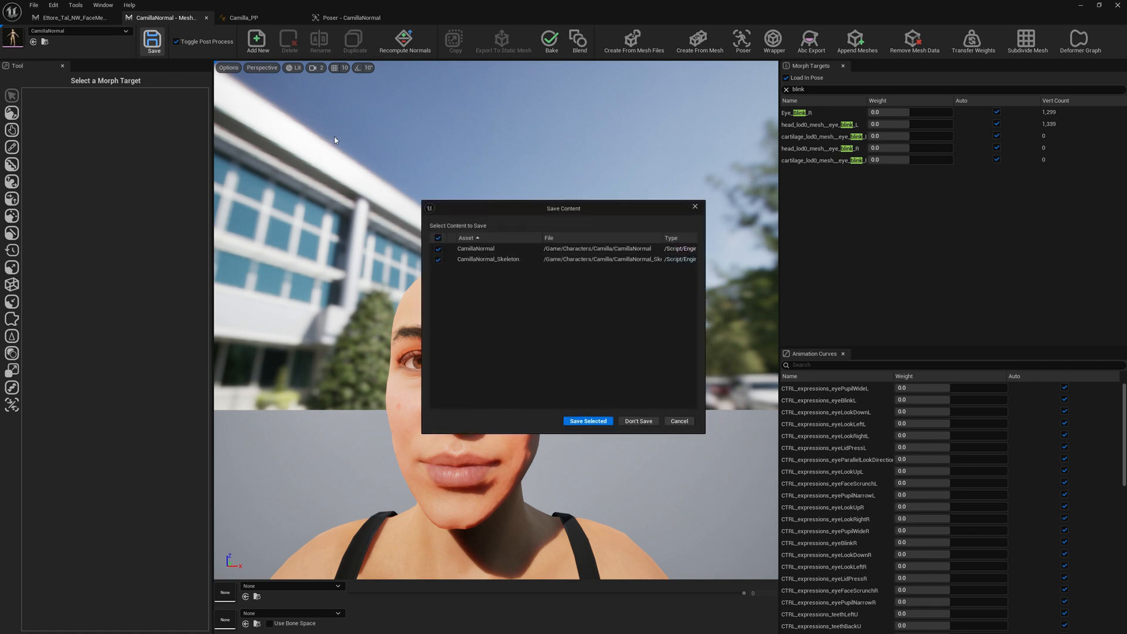
click(588, 421)
text(blin)
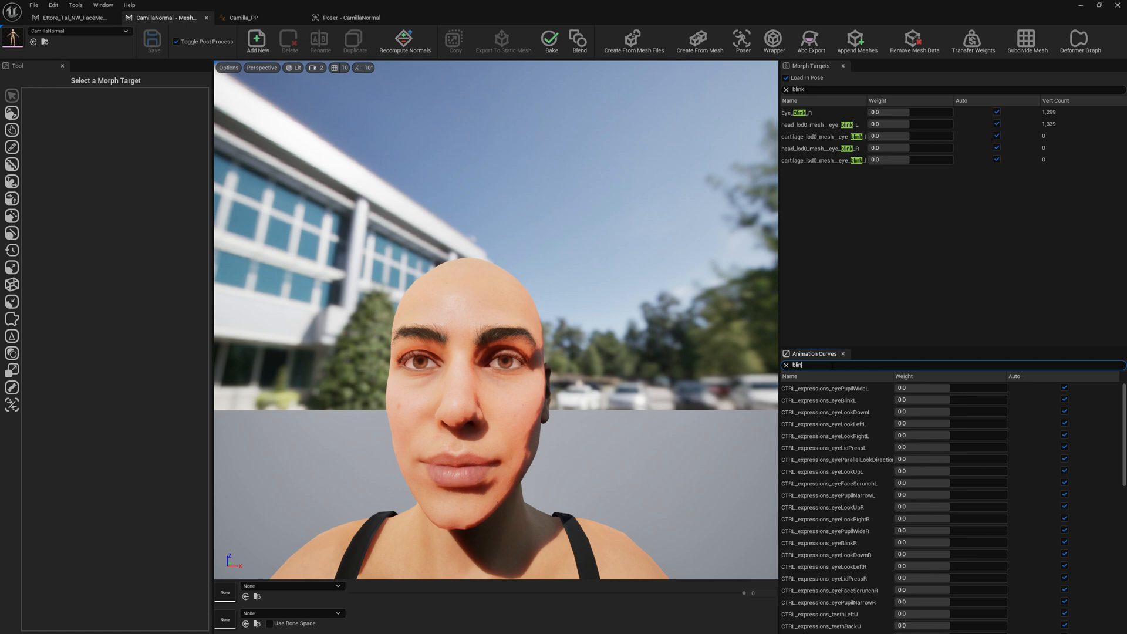
text(k)
Raise the eyeBlinkL weight to confirm Camilla's left eye closes, leaving it around 0.37
drag(900, 388, 972, 388)
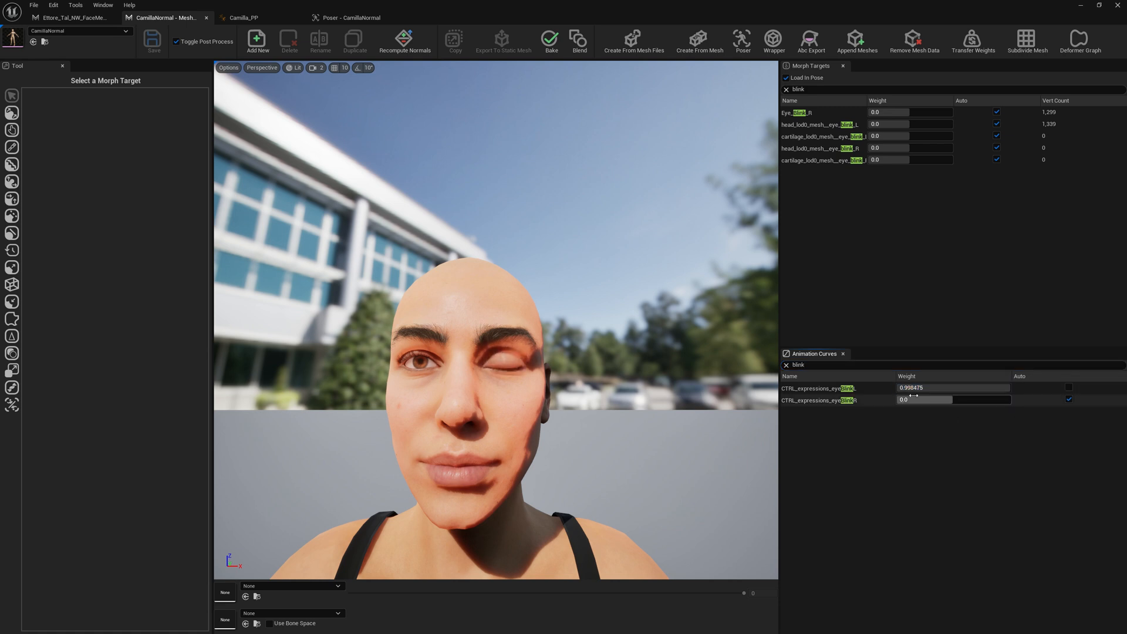
key(ctrl+z)
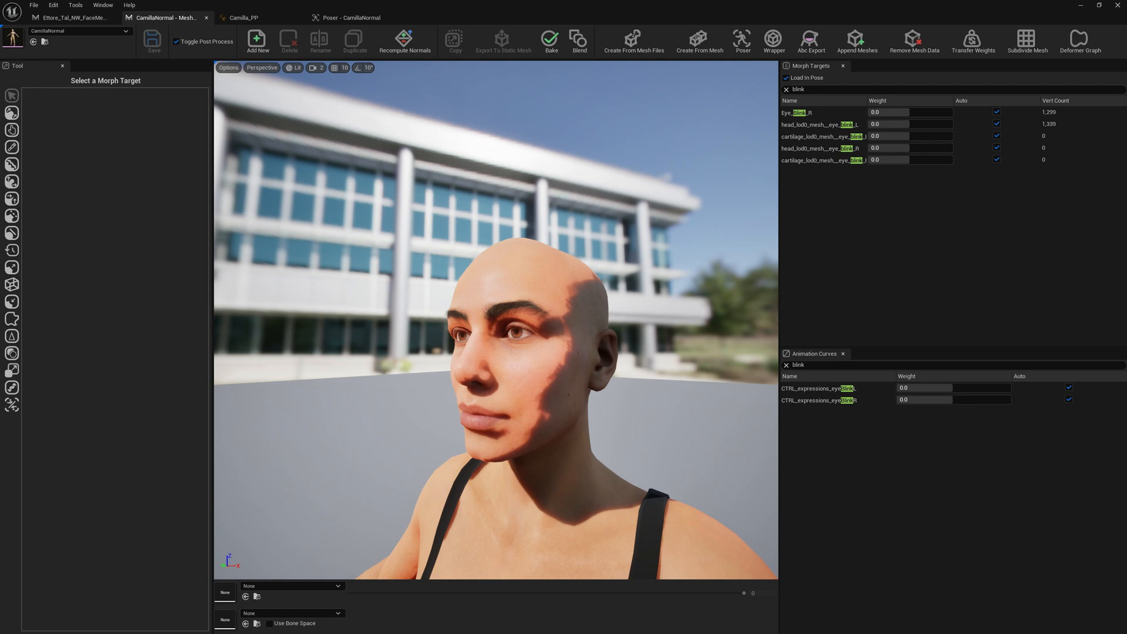
drag(908, 388, 985, 388)
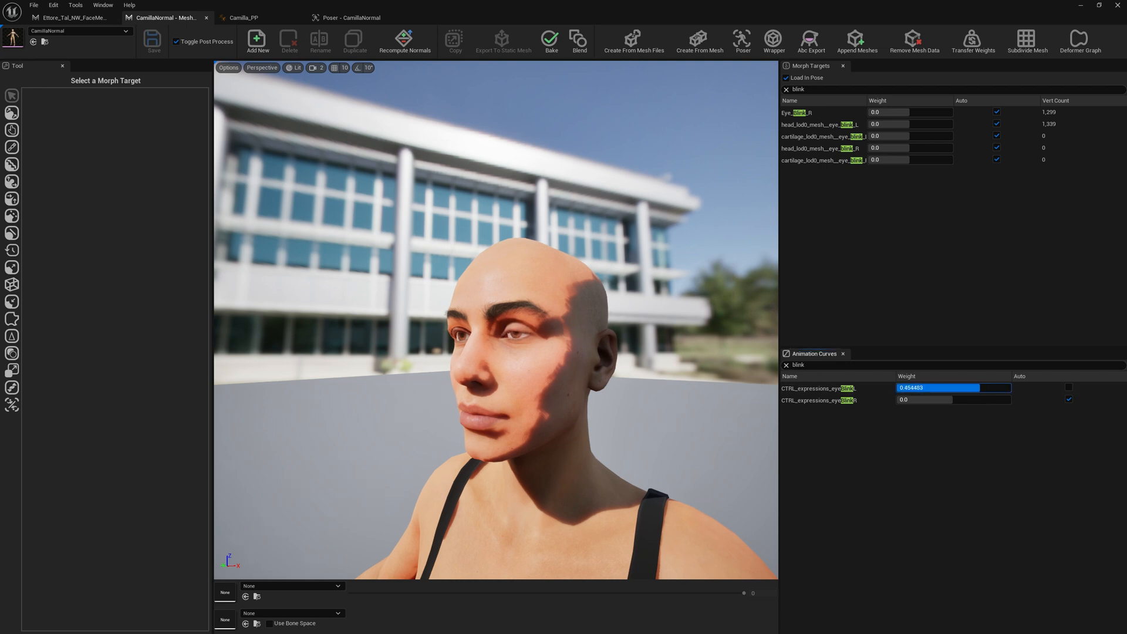
right_drag(493, 317, 564, 291)
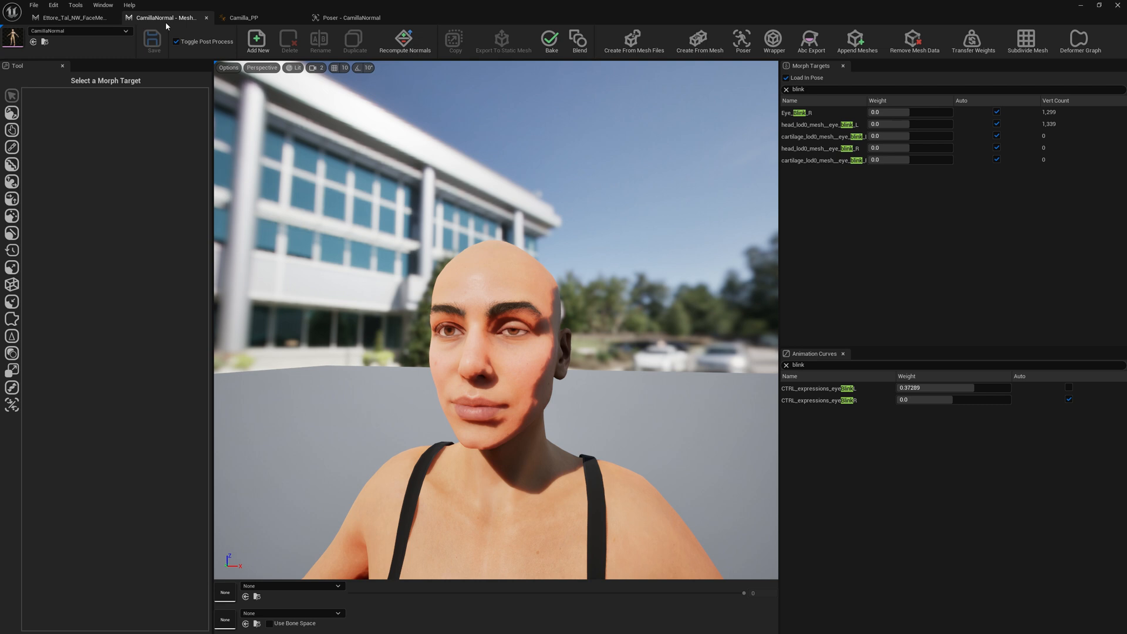
Return to the level editor and open NewLevelSequence from the Content Drawer
click(1075, 9)
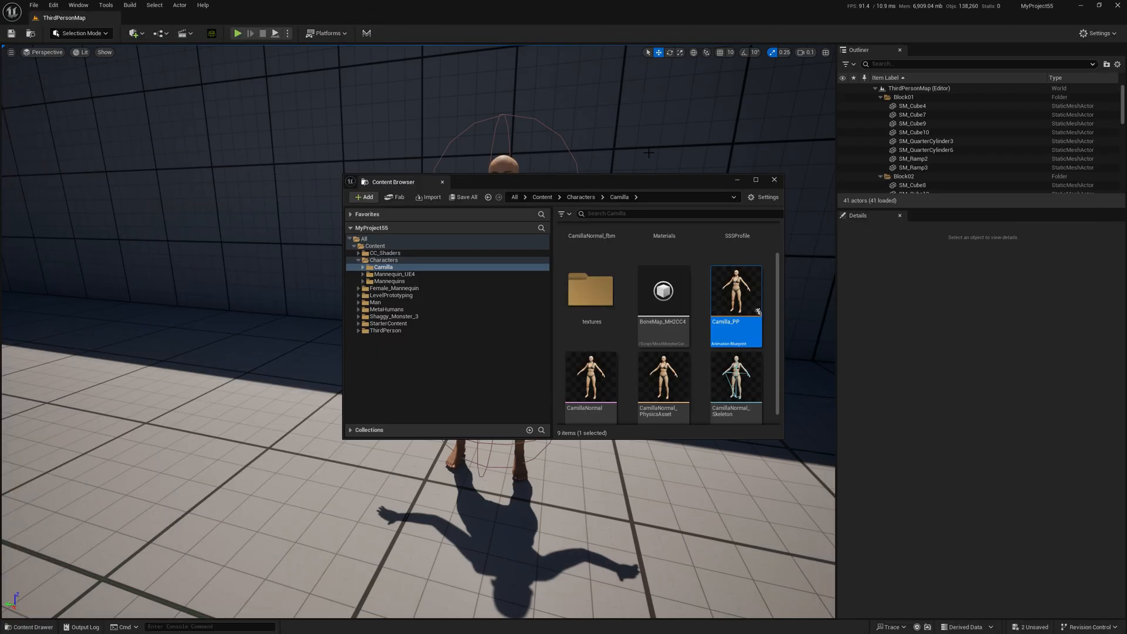
click(776, 182)
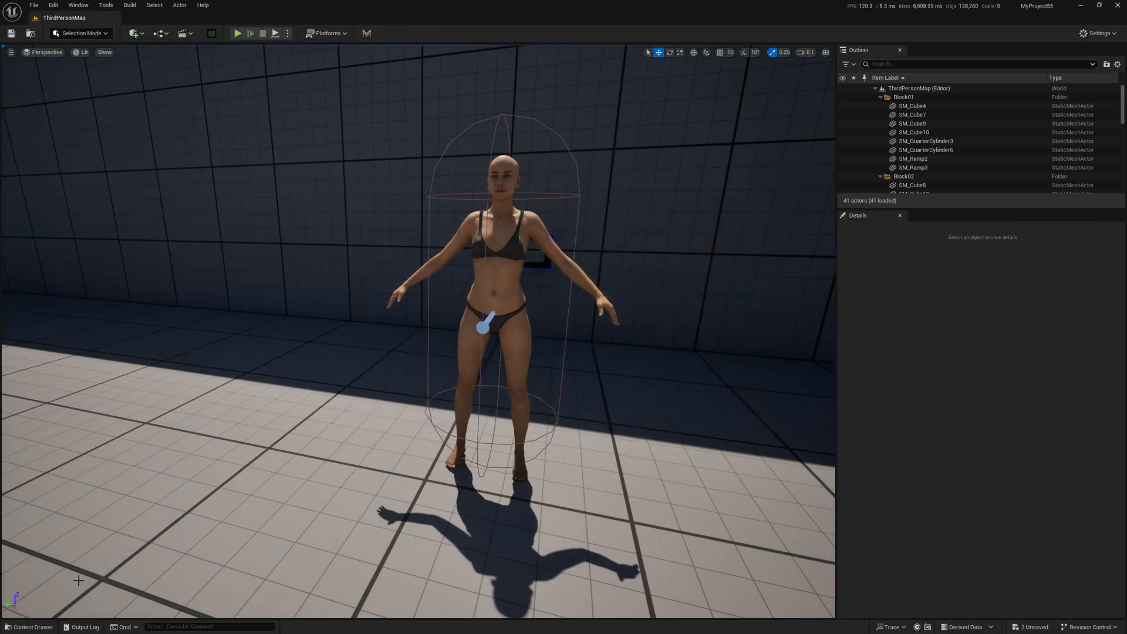
click(30, 627)
click(40, 466)
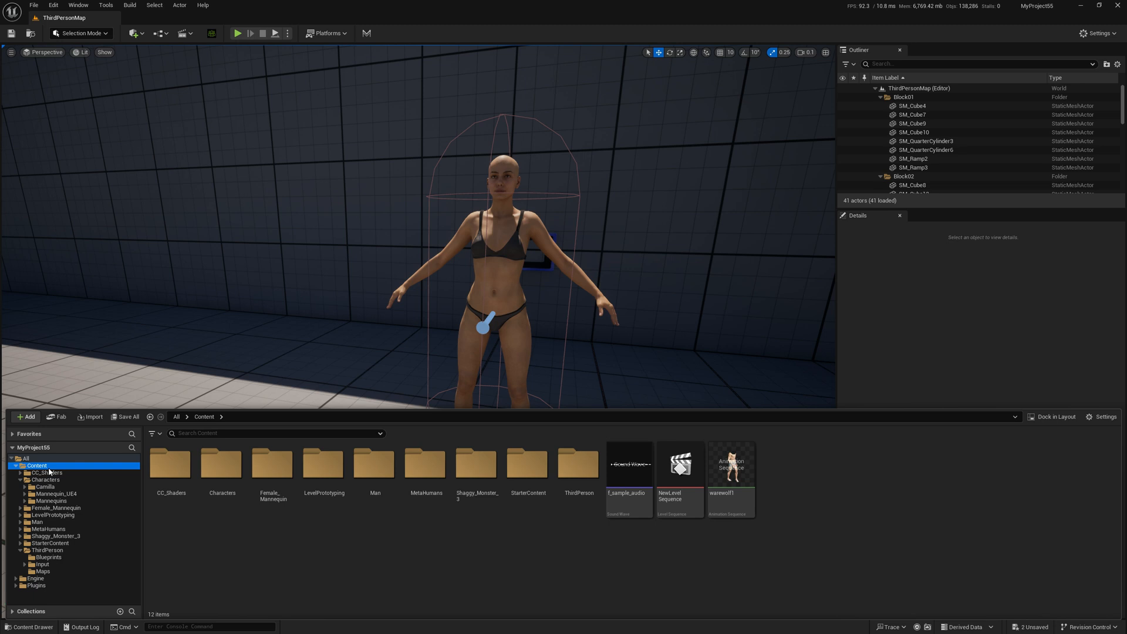
double_click(680, 476)
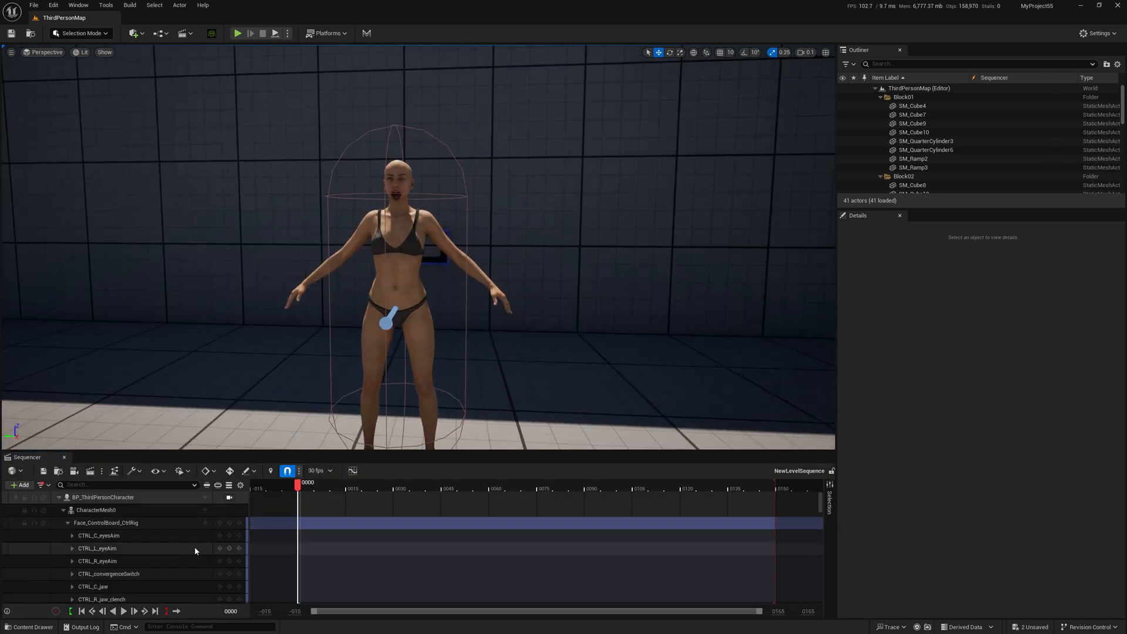
Delete the BP_ThirdPersonCharacter track from the sequence
right_drag(424, 247, 458, 264)
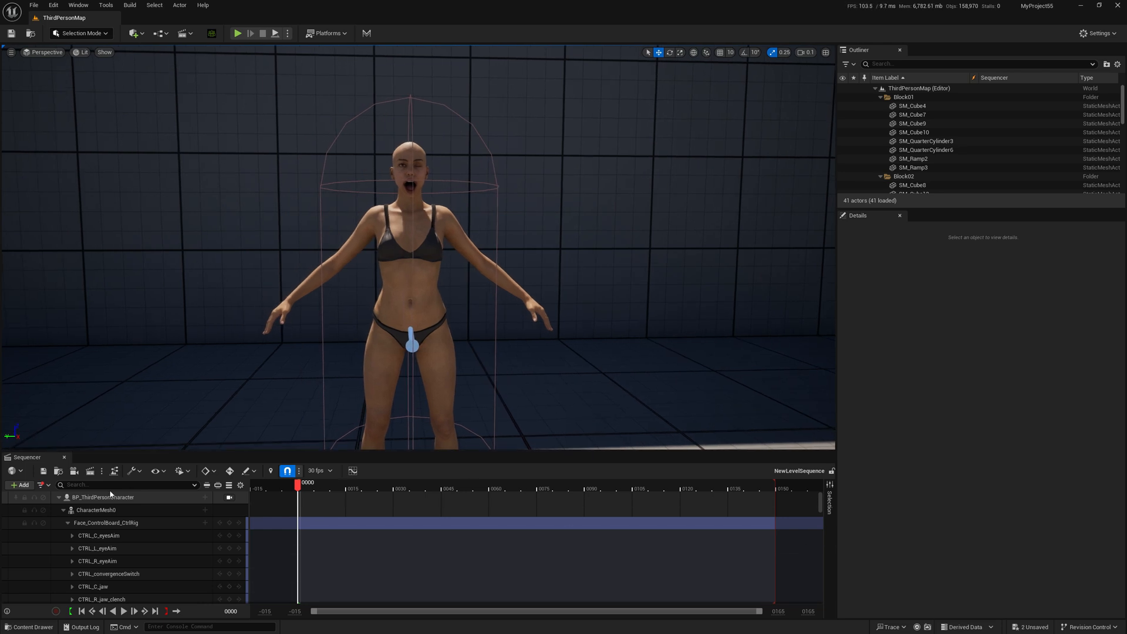
click(110, 497)
key(Delete)
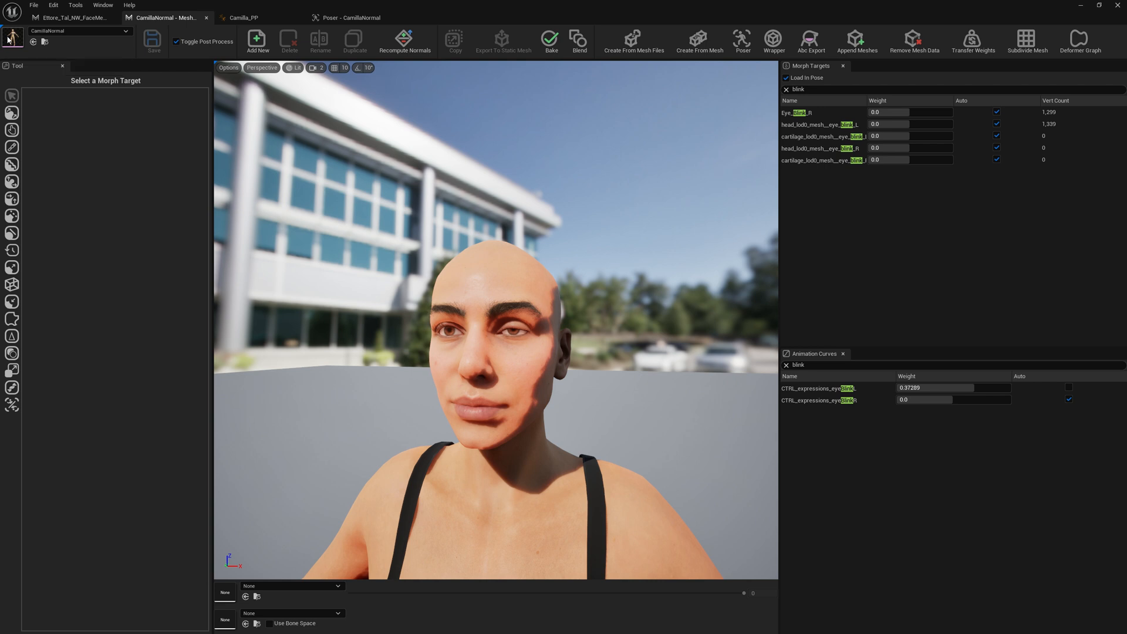
text(de)
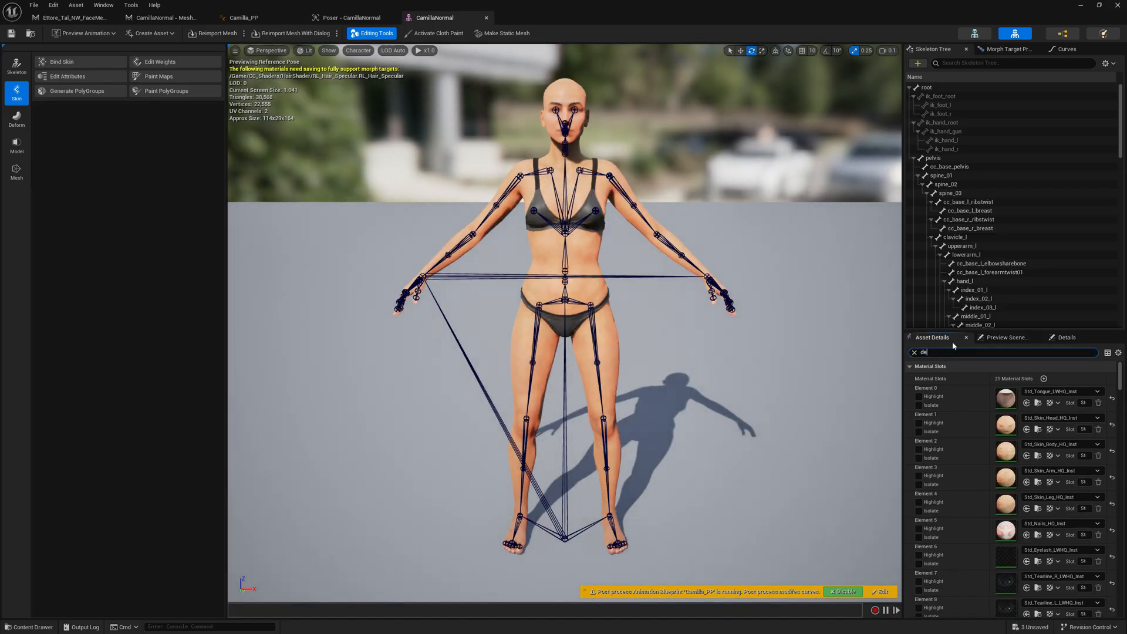
text(fault)
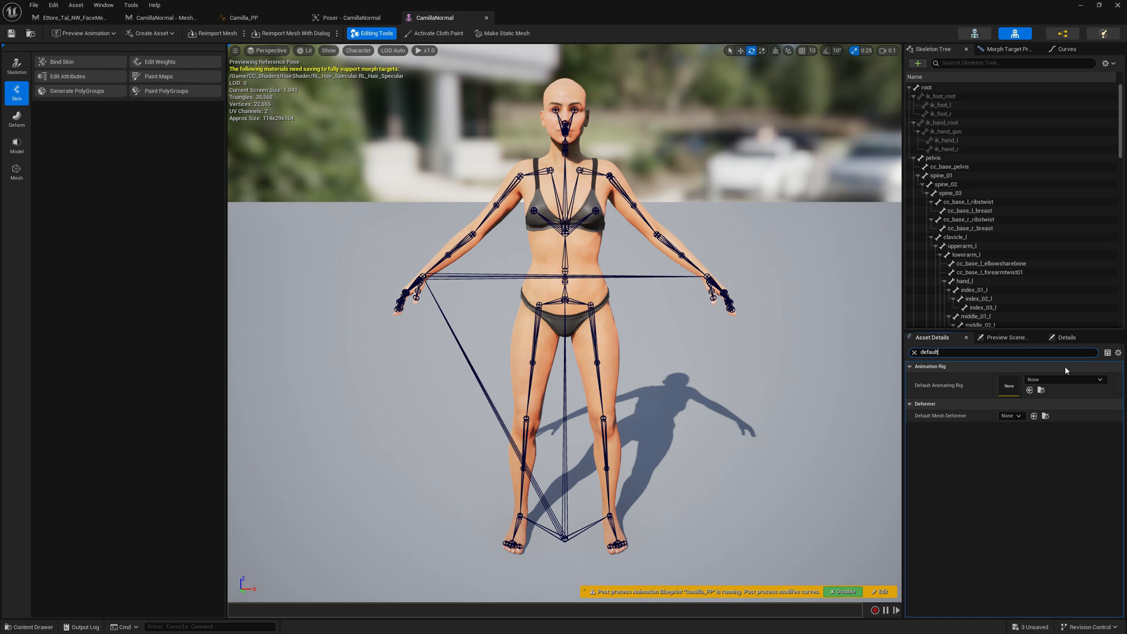
Set CamillaNormal's Default Animating Rig to Face_ControlBoard_CtrlRig and save the asset
click(1062, 385)
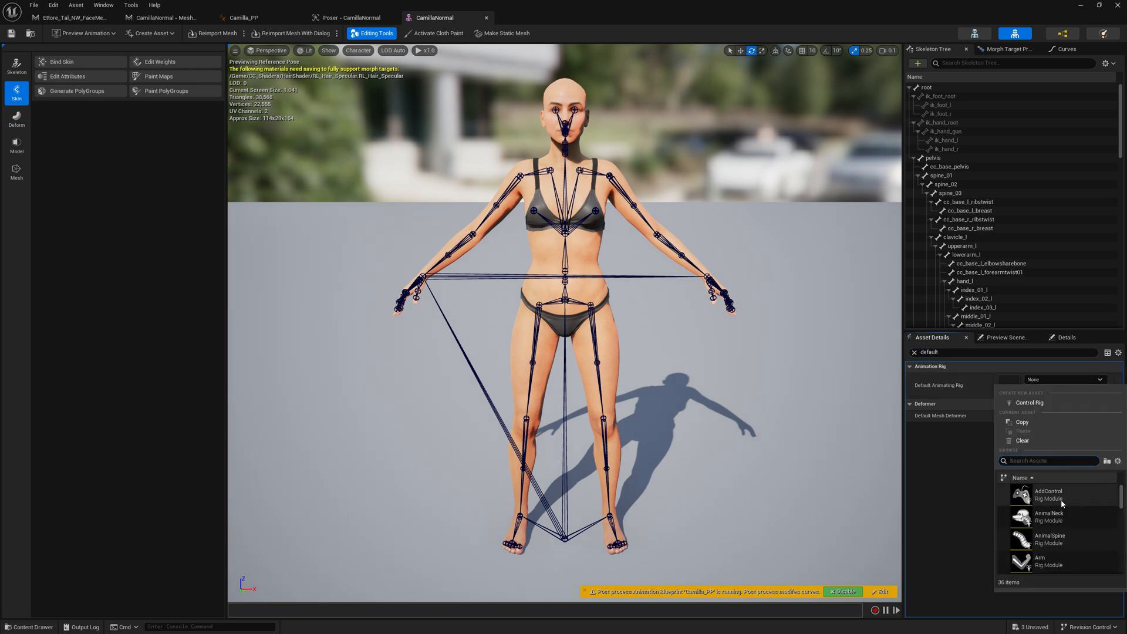
text(meta)
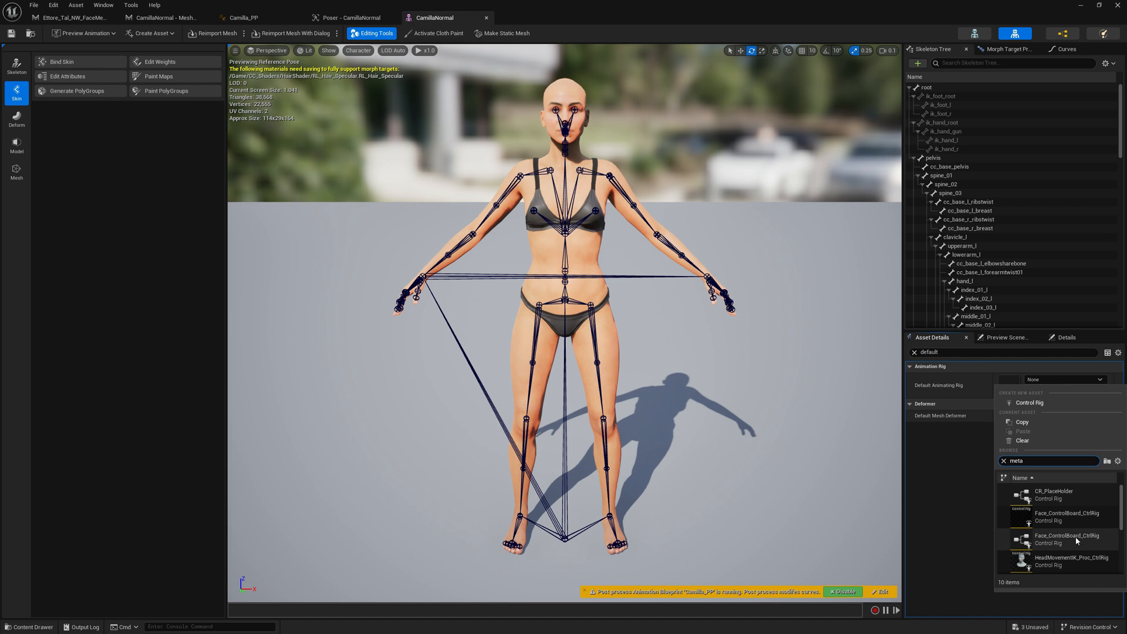
click(1076, 536)
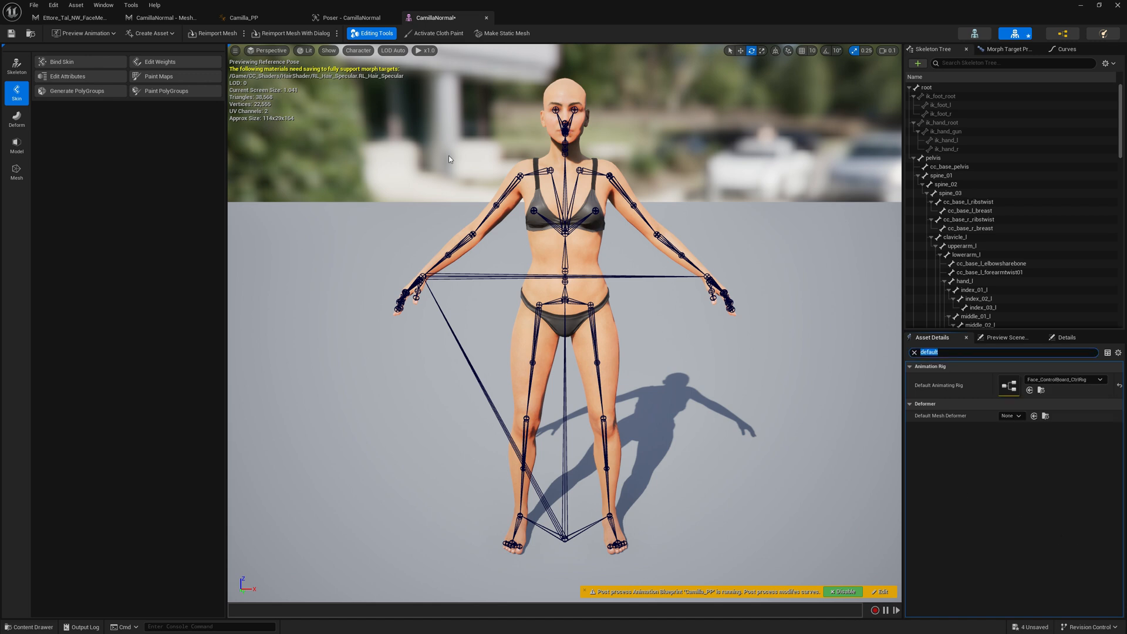
click(12, 33)
Add BP_ThirdPersonCharacter with its Face_ControlBoard_CtrlRig track back into NewLevelSequence
click(1083, 8)
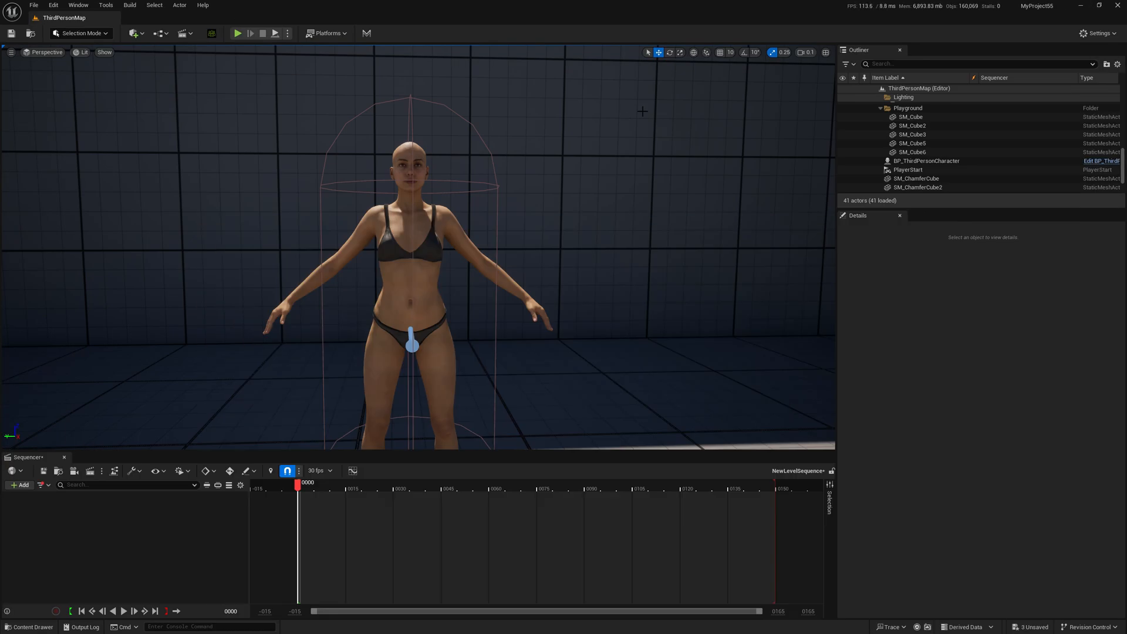
click(22, 486)
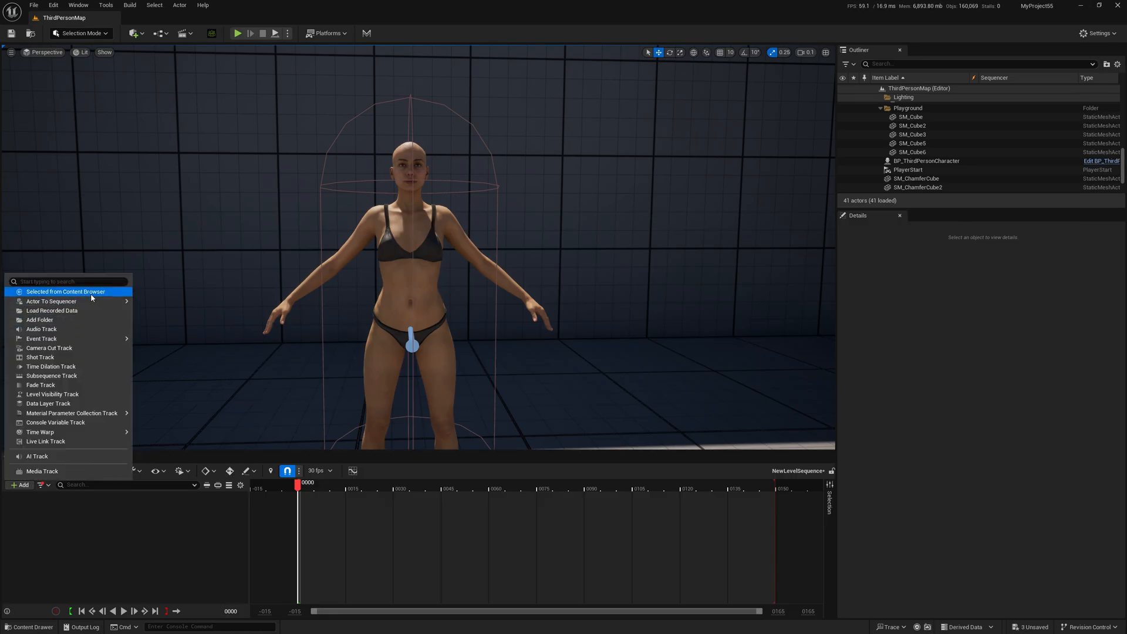
mouse_move(51, 301)
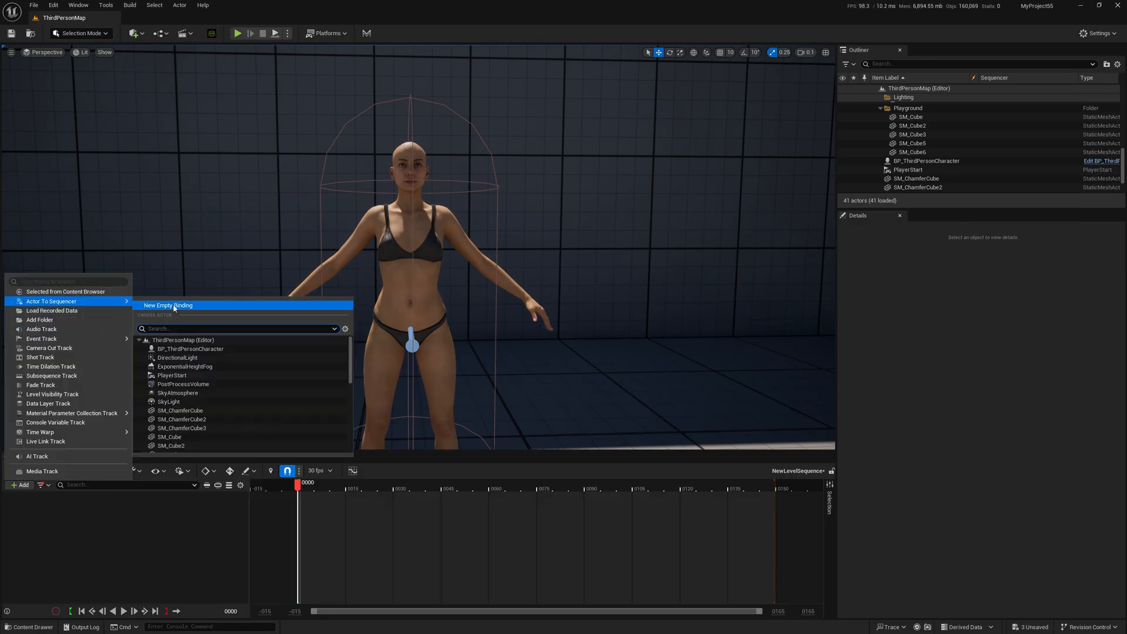
click(189, 348)
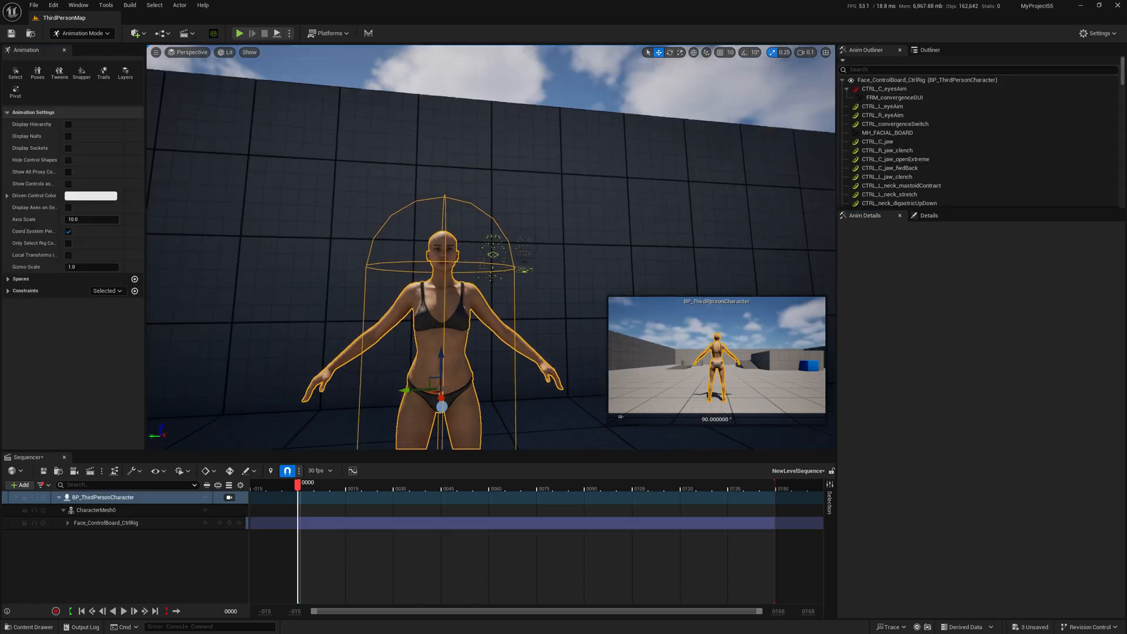
scroll(491, 247, up, 8)
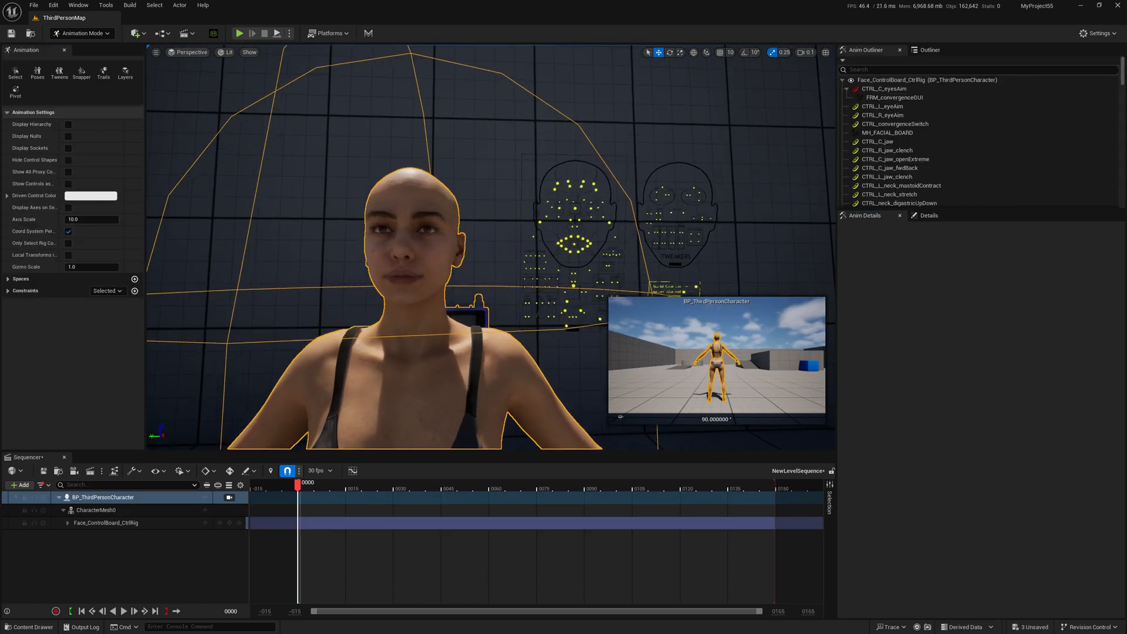
Open Camilla's mouth by dragging the CTRL_C_jaw control on the face board
click(590, 277)
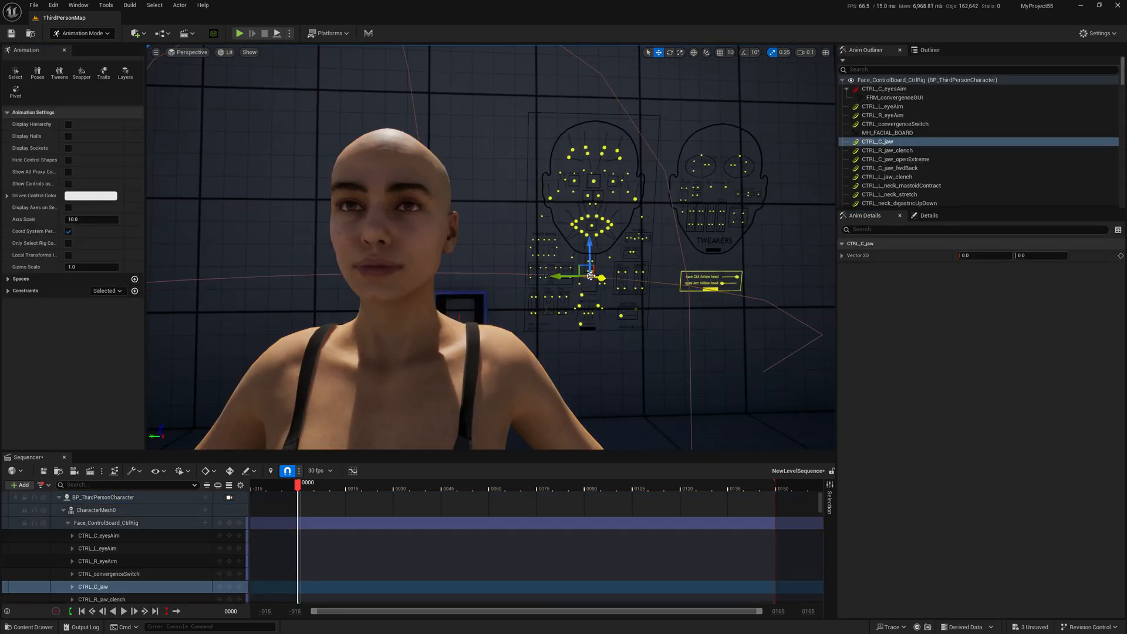
mouse_move(590, 277)
mouse_down()
mouse_move(591, 291)
mouse_move(608, 275)
mouse_move(598, 293)
mouse_move(597, 279)
mouse_move(597, 293)
mouse_move(597, 278)
mouse_move(607, 291)
mouse_move(599, 304)
mouse_move(581, 282)
mouse_move(552, 303)
mouse_move(586, 273)
mouse_move(597, 286)
mouse_up()
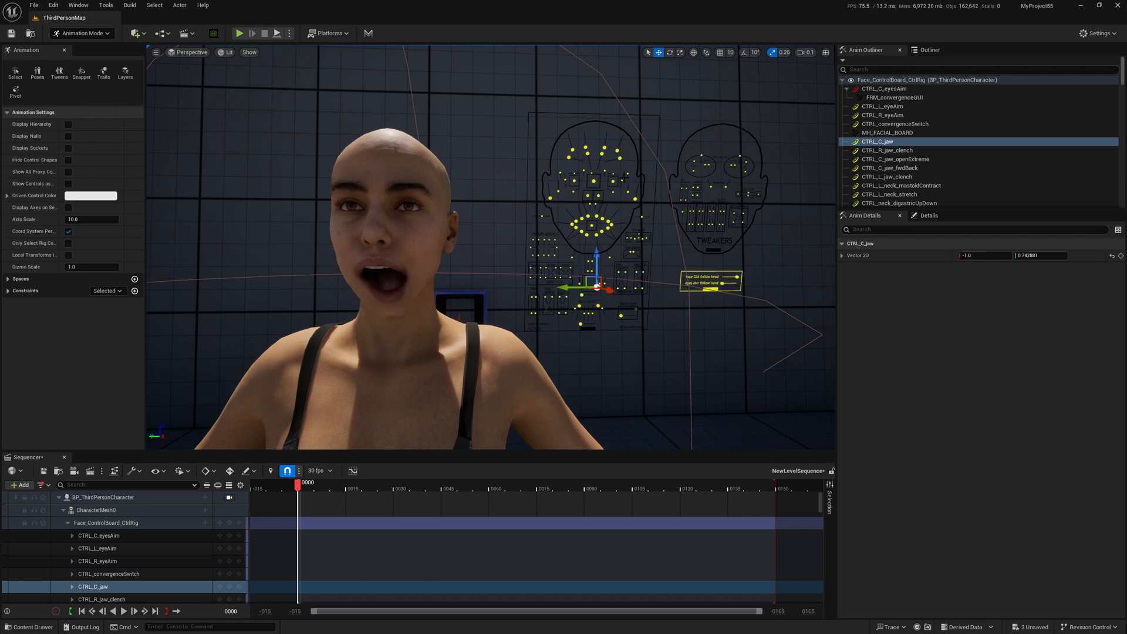
click(620, 180)
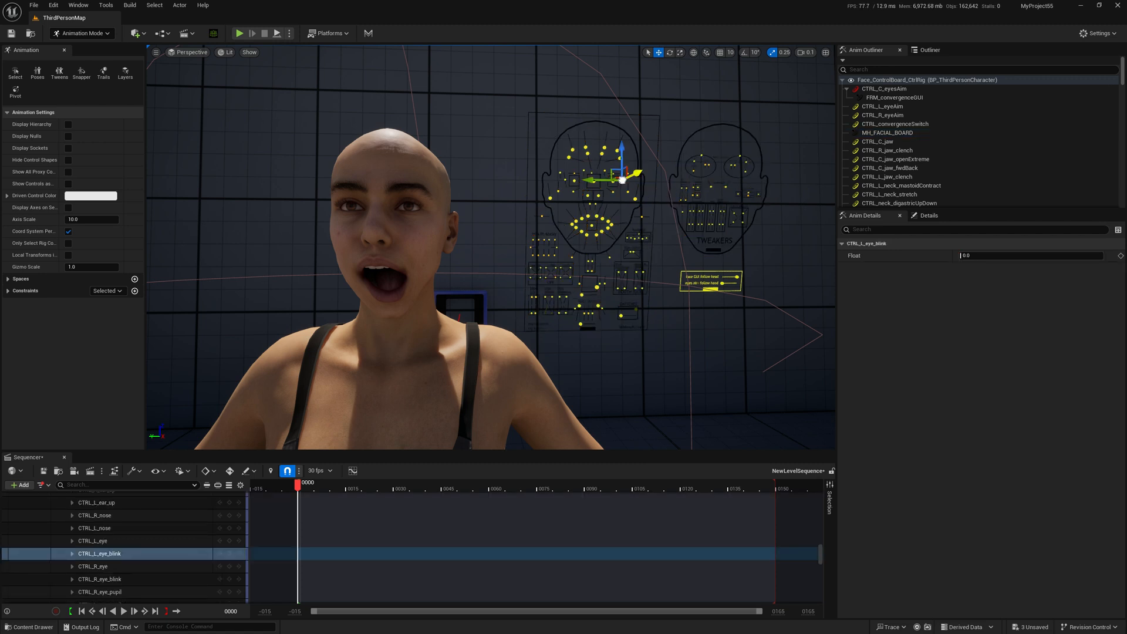
Close the left eye with CTRL_L_eye_blink and nudge the CTRL_L_eye control
mouse_move(620, 178)
mouse_down()
mouse_move(606, 211)
mouse_move(623, 174)
mouse_move(608, 180)
mouse_up()
click(616, 172)
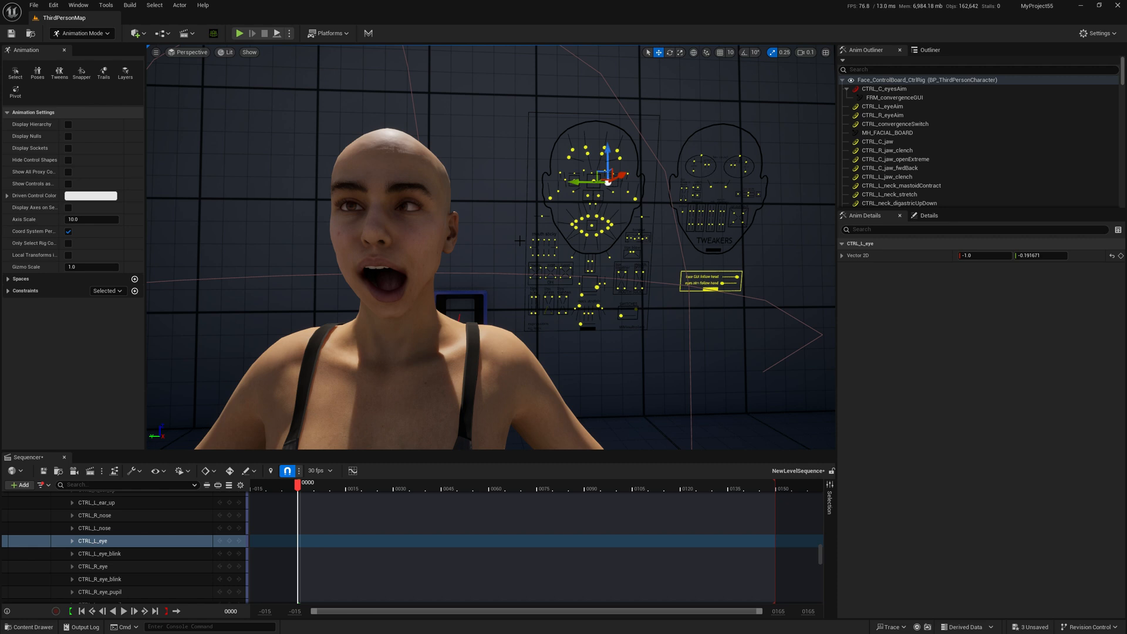
mouse_move(494, 247)
right_down()
mouse_move(617, 264)
mouse_move(590, 266)
right_up()
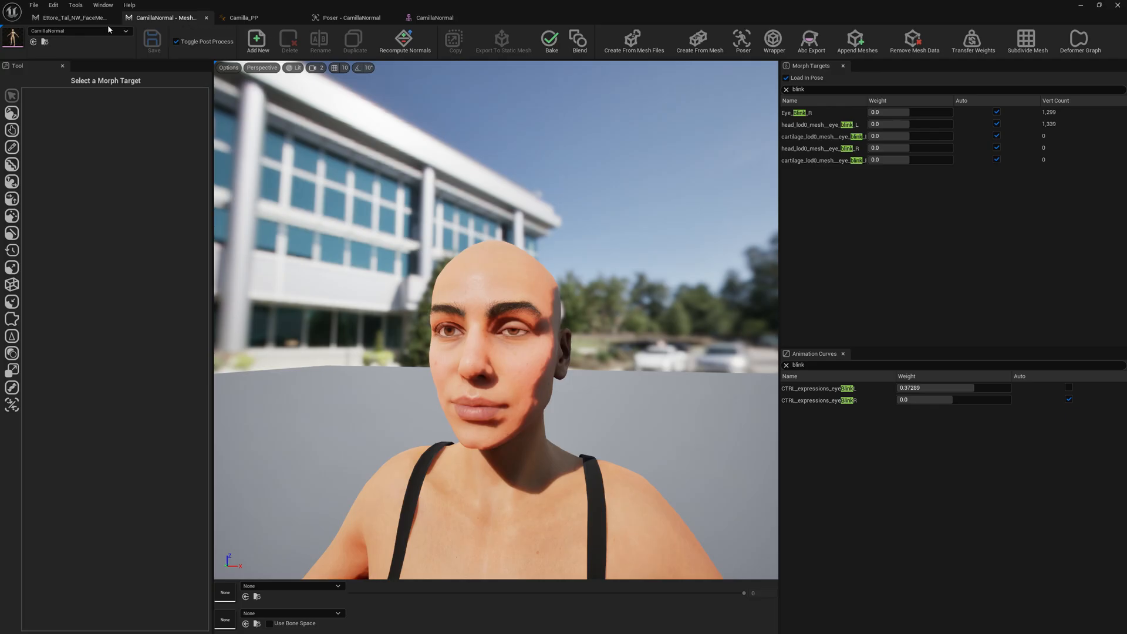
Clear the 'blink' filters on both lists and return CTRL_expressions_eyeBlinkL to Auto at weight 0.0
click(787, 90)
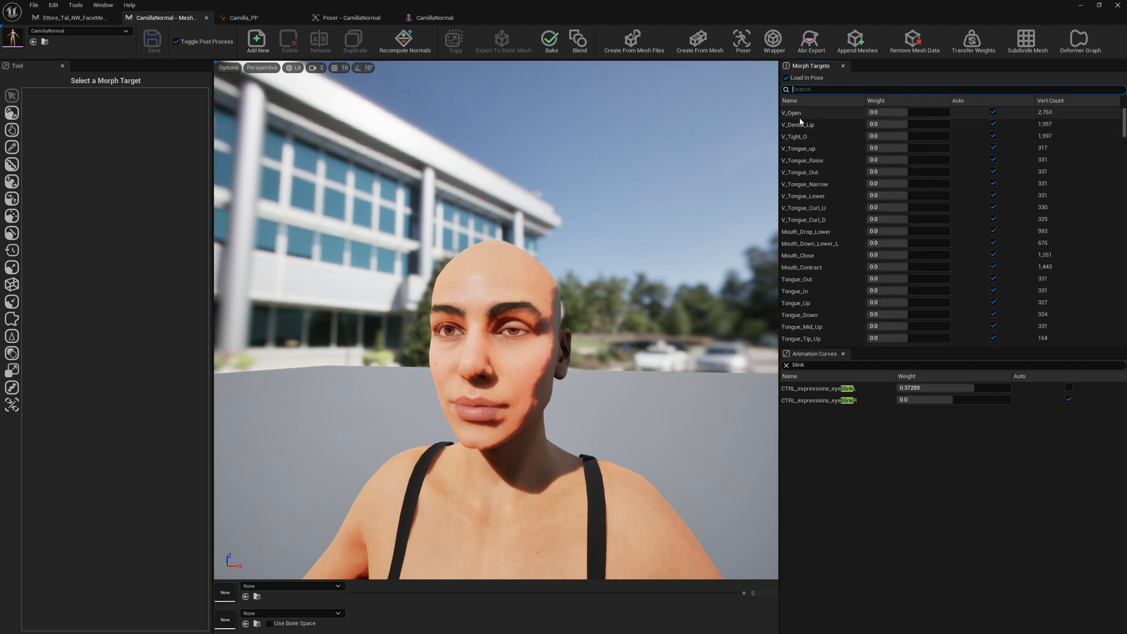
scroll(830, 179, down, 3)
scroll(831, 179, down, 2)
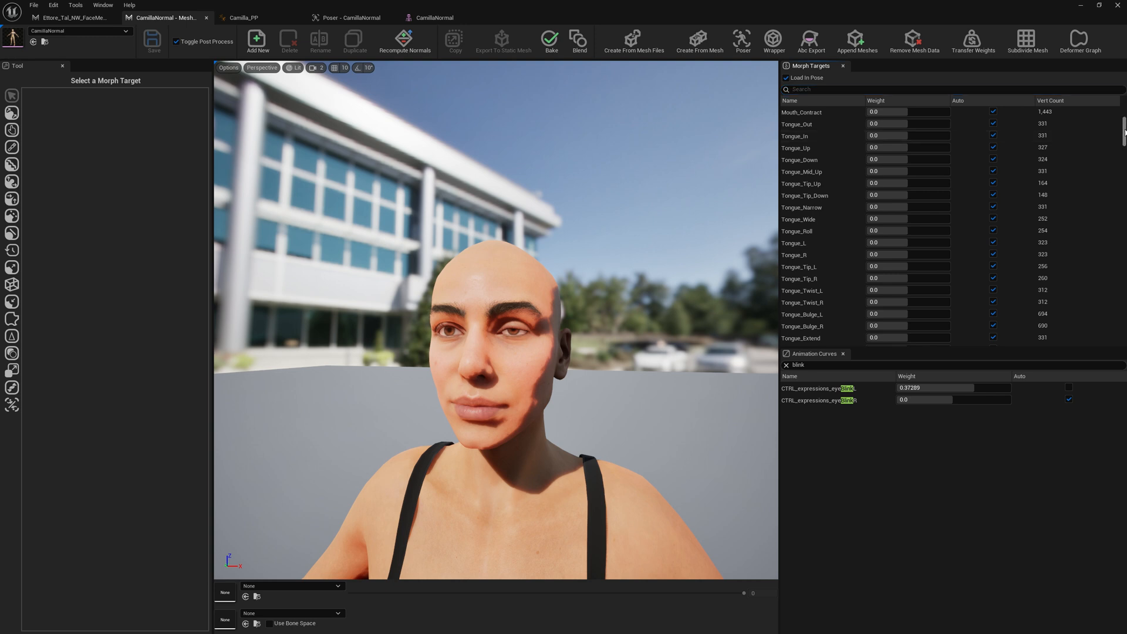
scroll(1121, 138, up, 5)
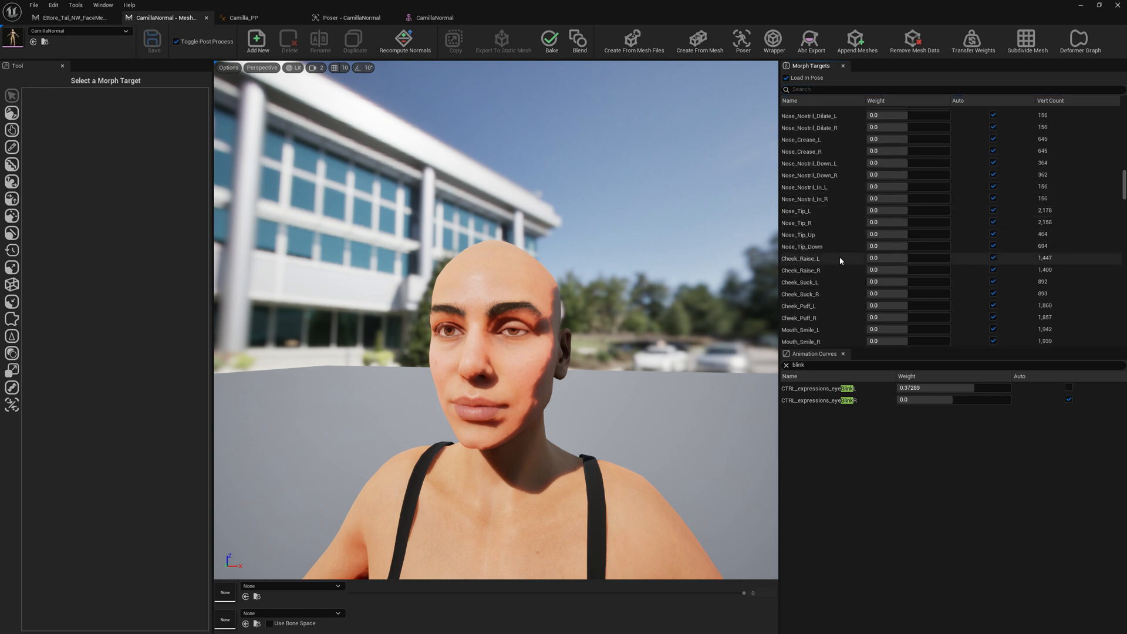
scroll(839, 257, down, 2)
click(786, 367)
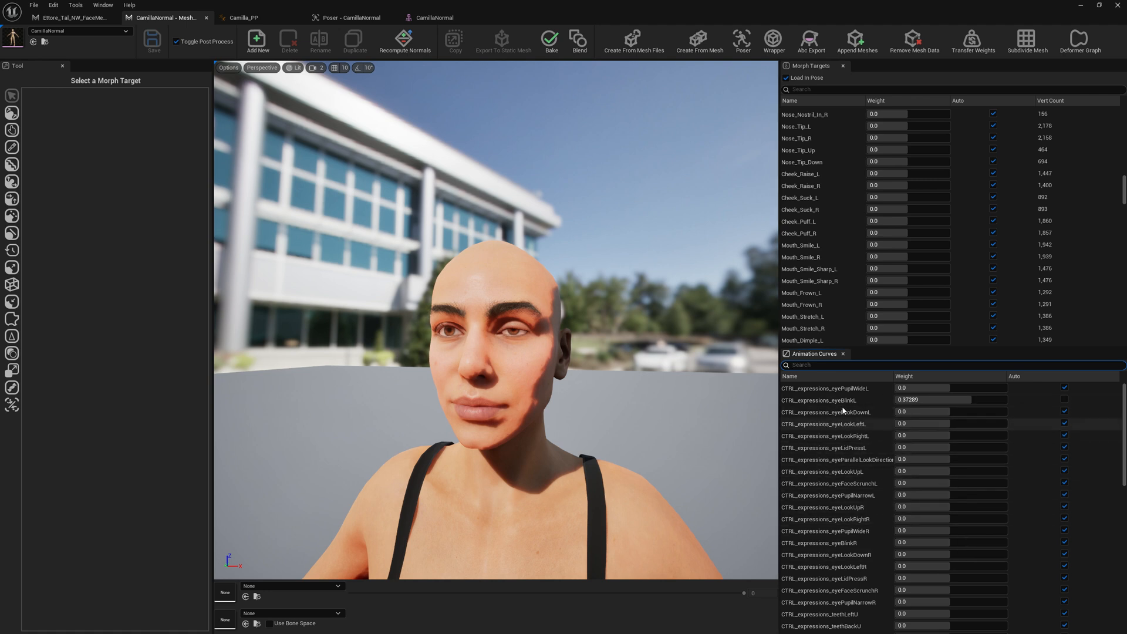
scroll(1120, 160, up, 5)
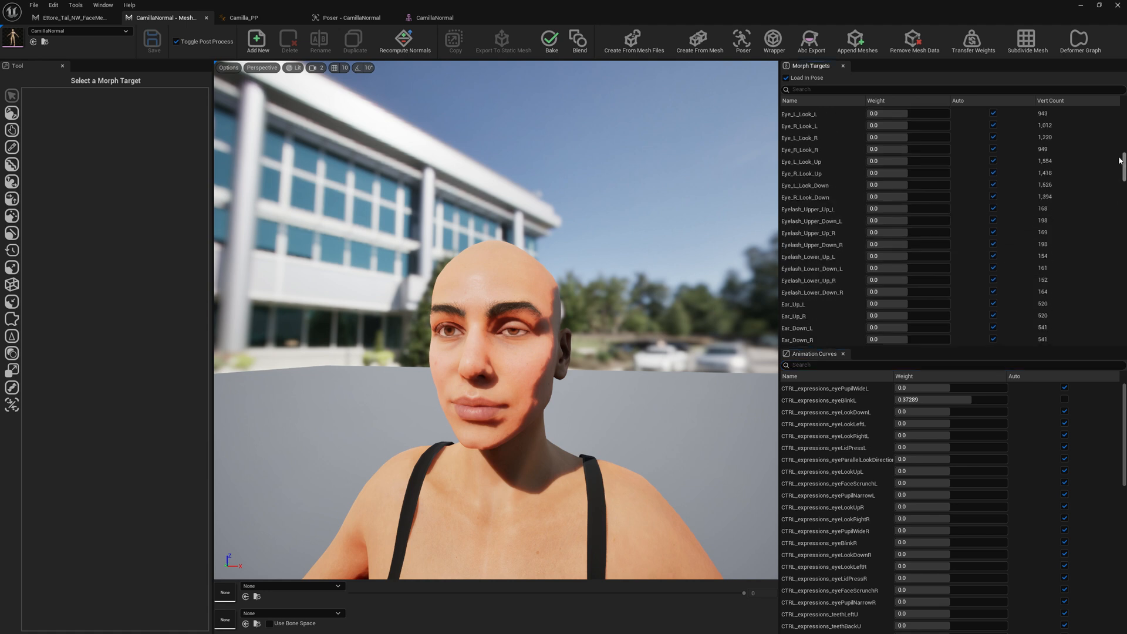
scroll(1121, 161, down, 10)
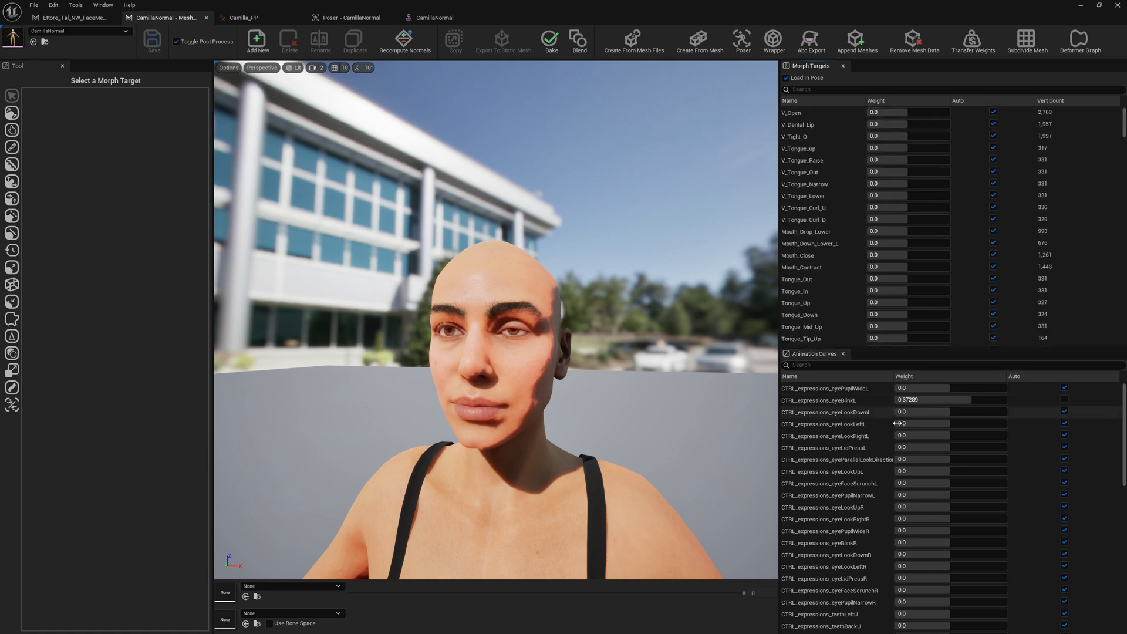
click(1065, 401)
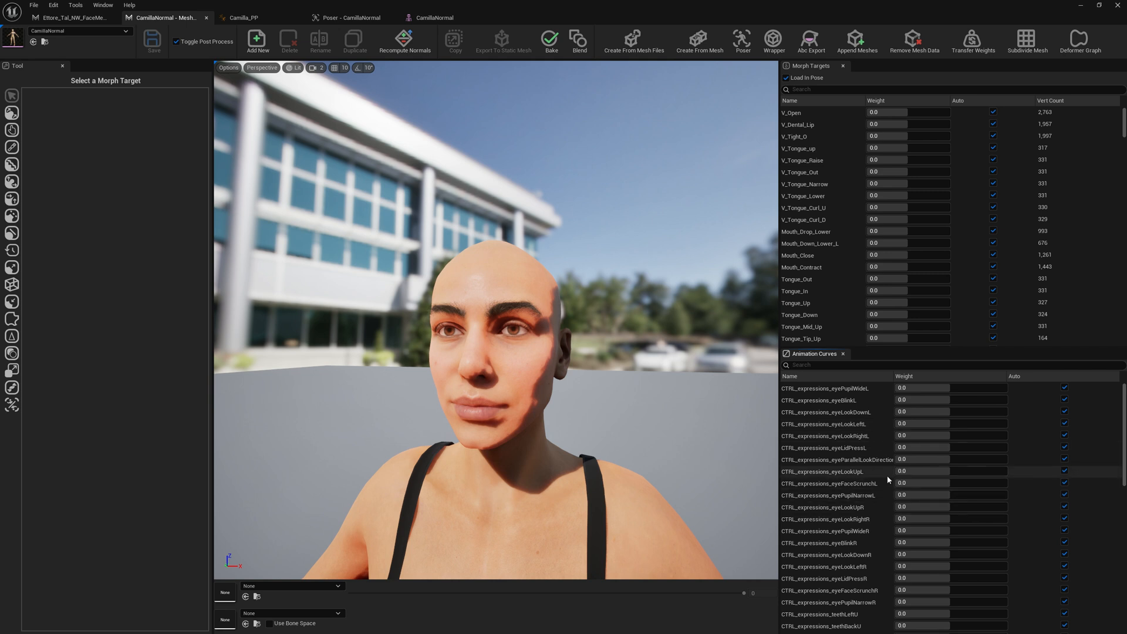
drag(596, 286, 591, 328)
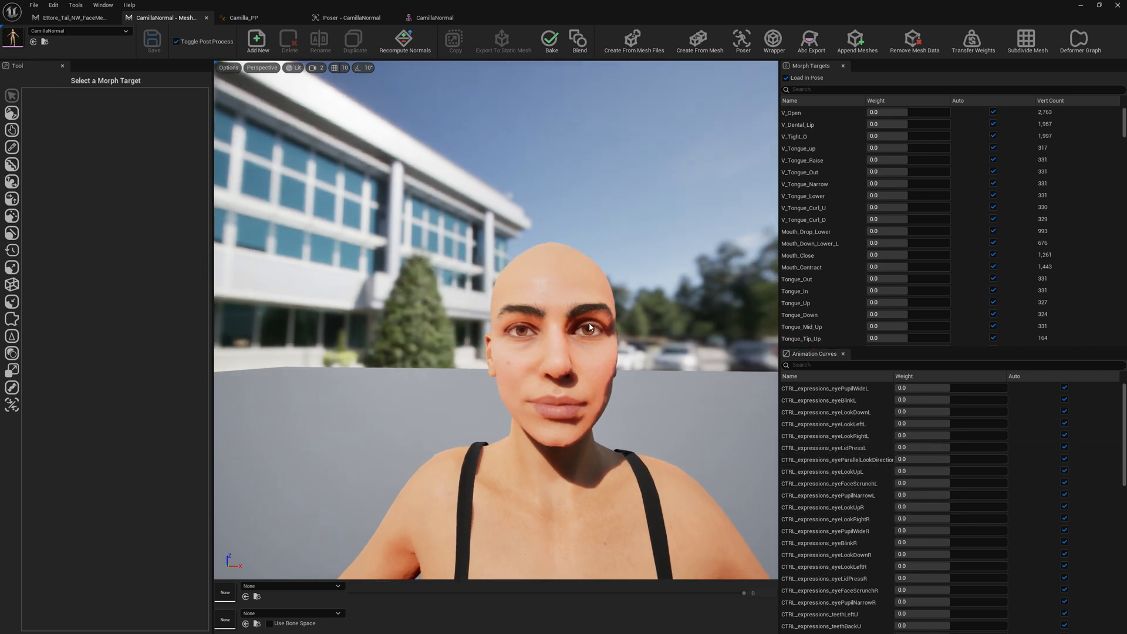